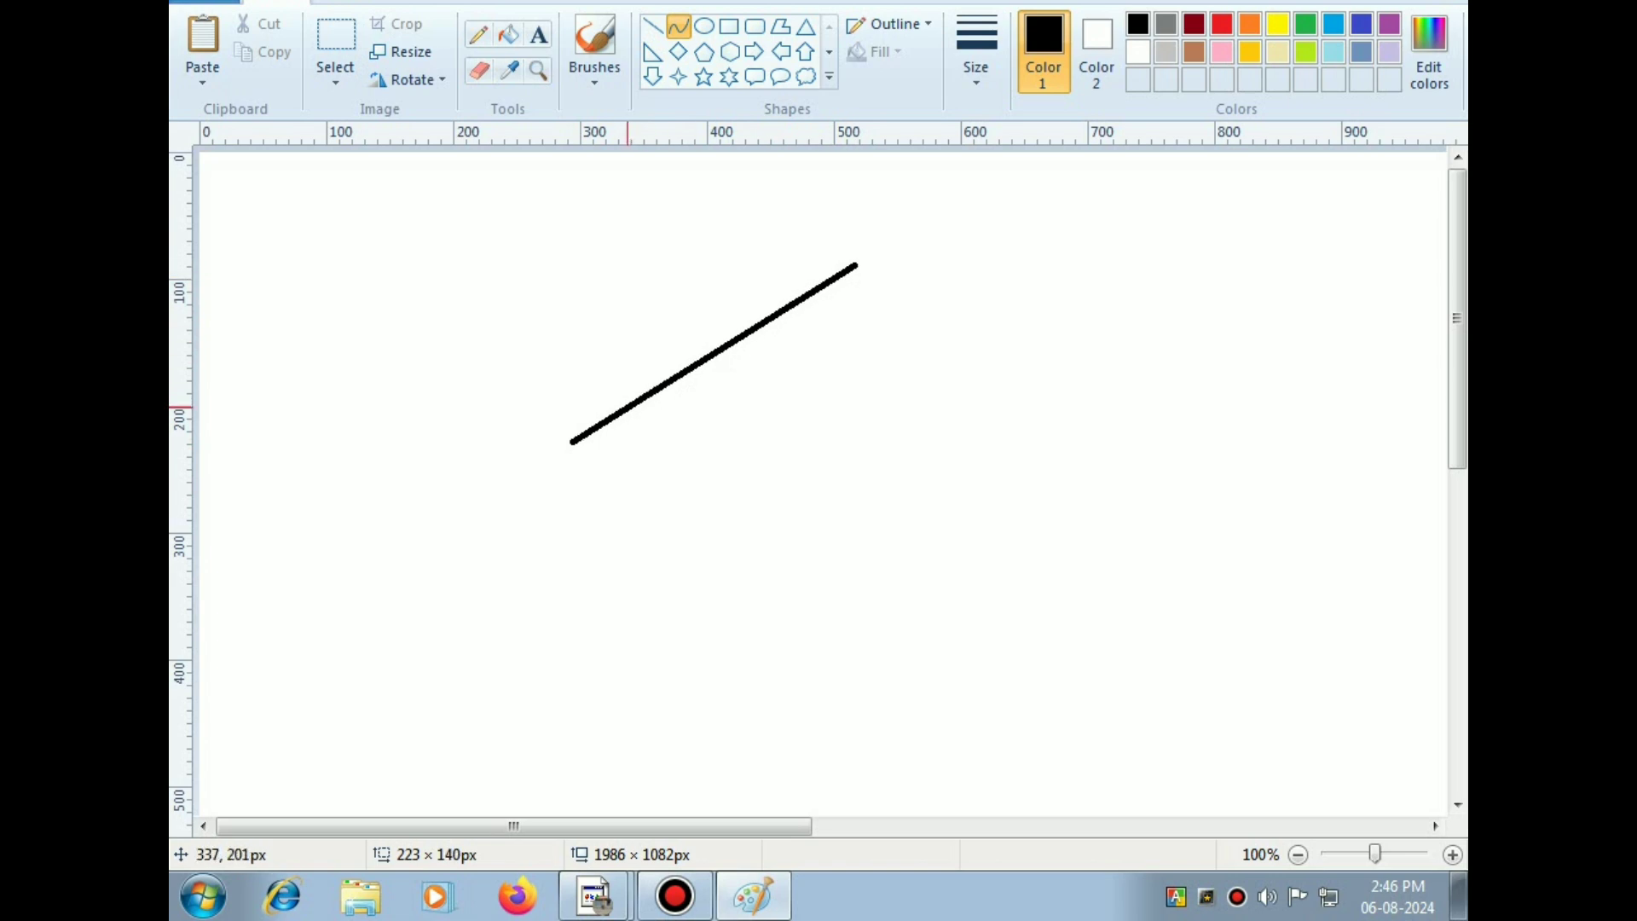
# Step: Bend the diagonal black line into a shallow S-curve by bowing its lower part upward and its upper part downward
pyautogui.moveTo(629, 407); pyautogui.dragTo(695, 358)
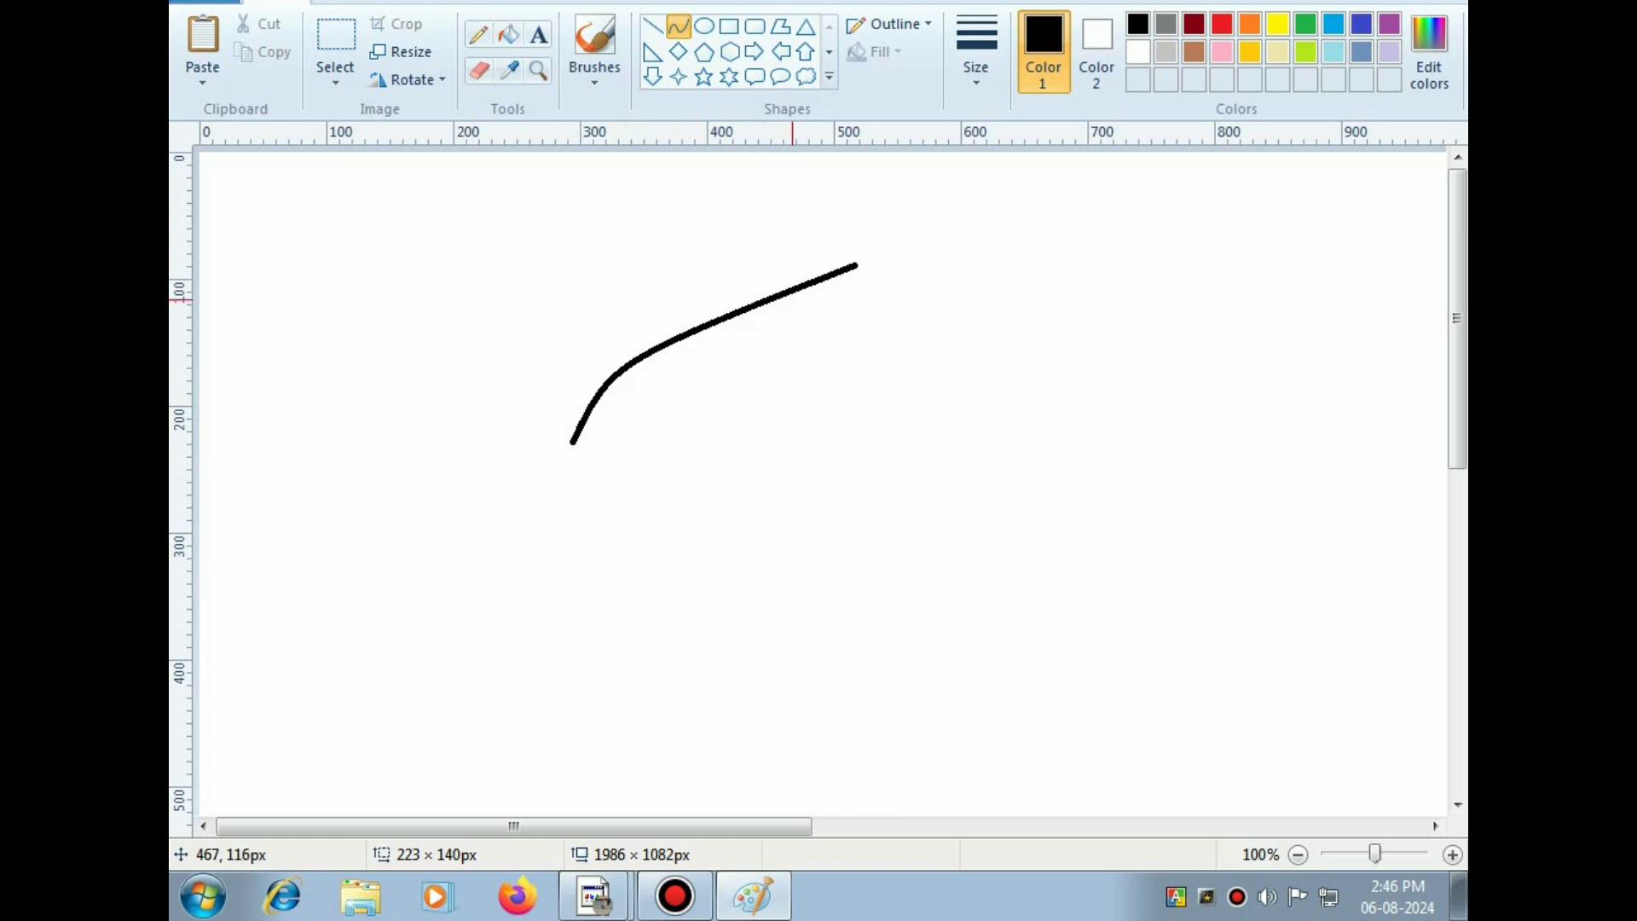
pyautogui.moveTo(793, 300); pyautogui.dragTo(853, 339)
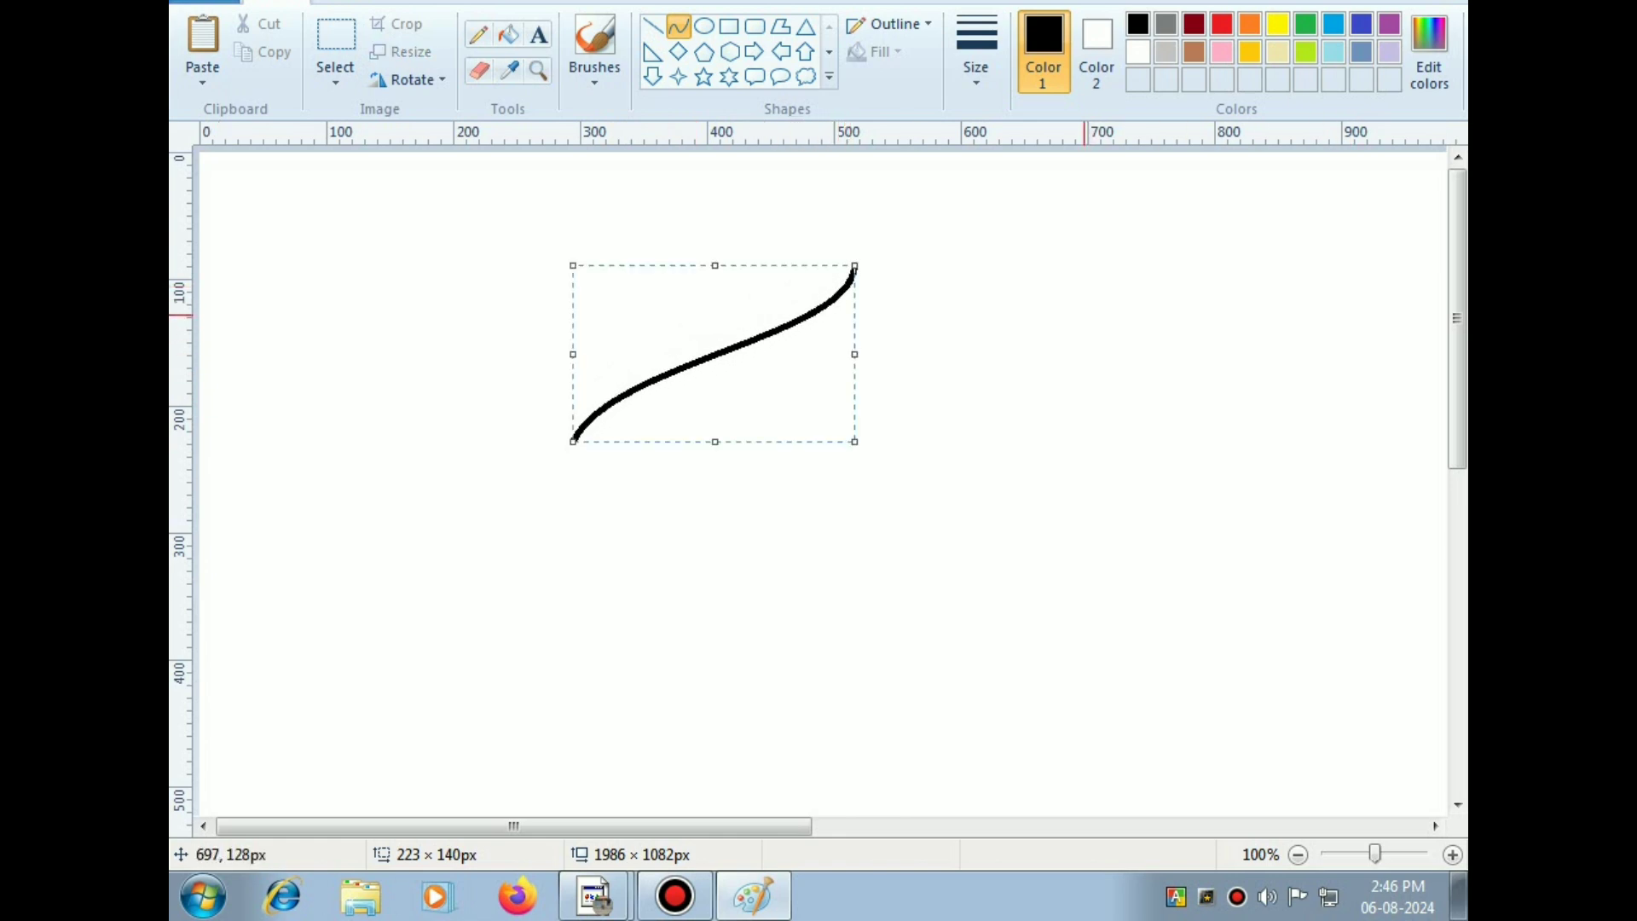
pyautogui.click(1084, 316)
# Step: Duplicate the black S-curve and place the copy parallel to it, just below and slightly to the right
pyautogui.click(336, 39)
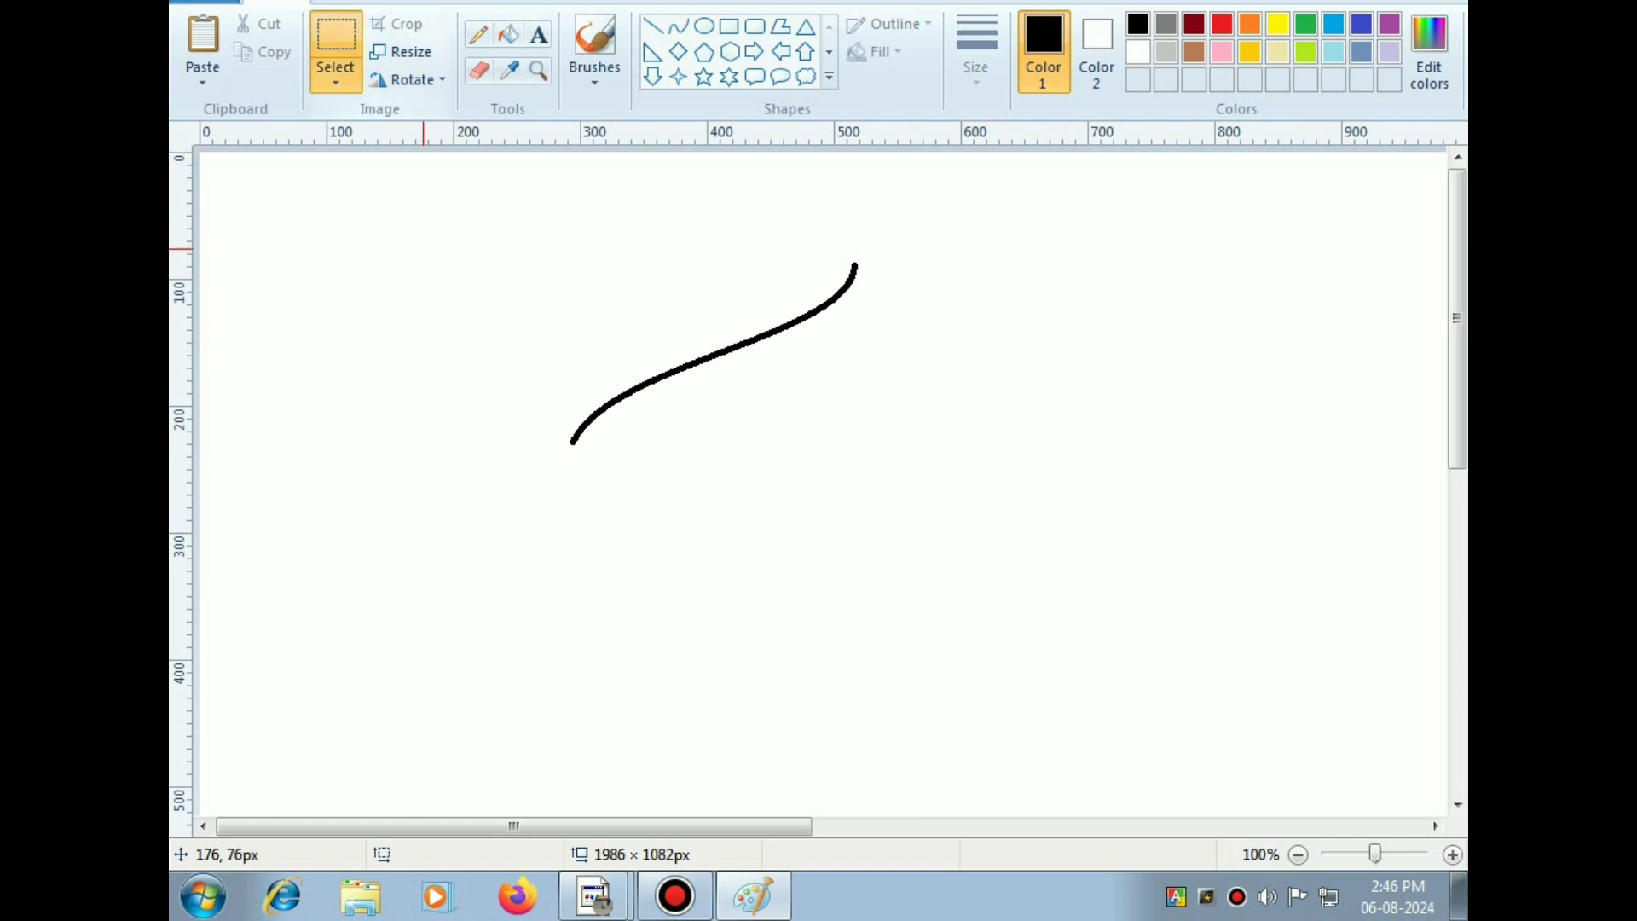
pyautogui.moveTo(403, 199); pyautogui.dragTo(1059, 518)
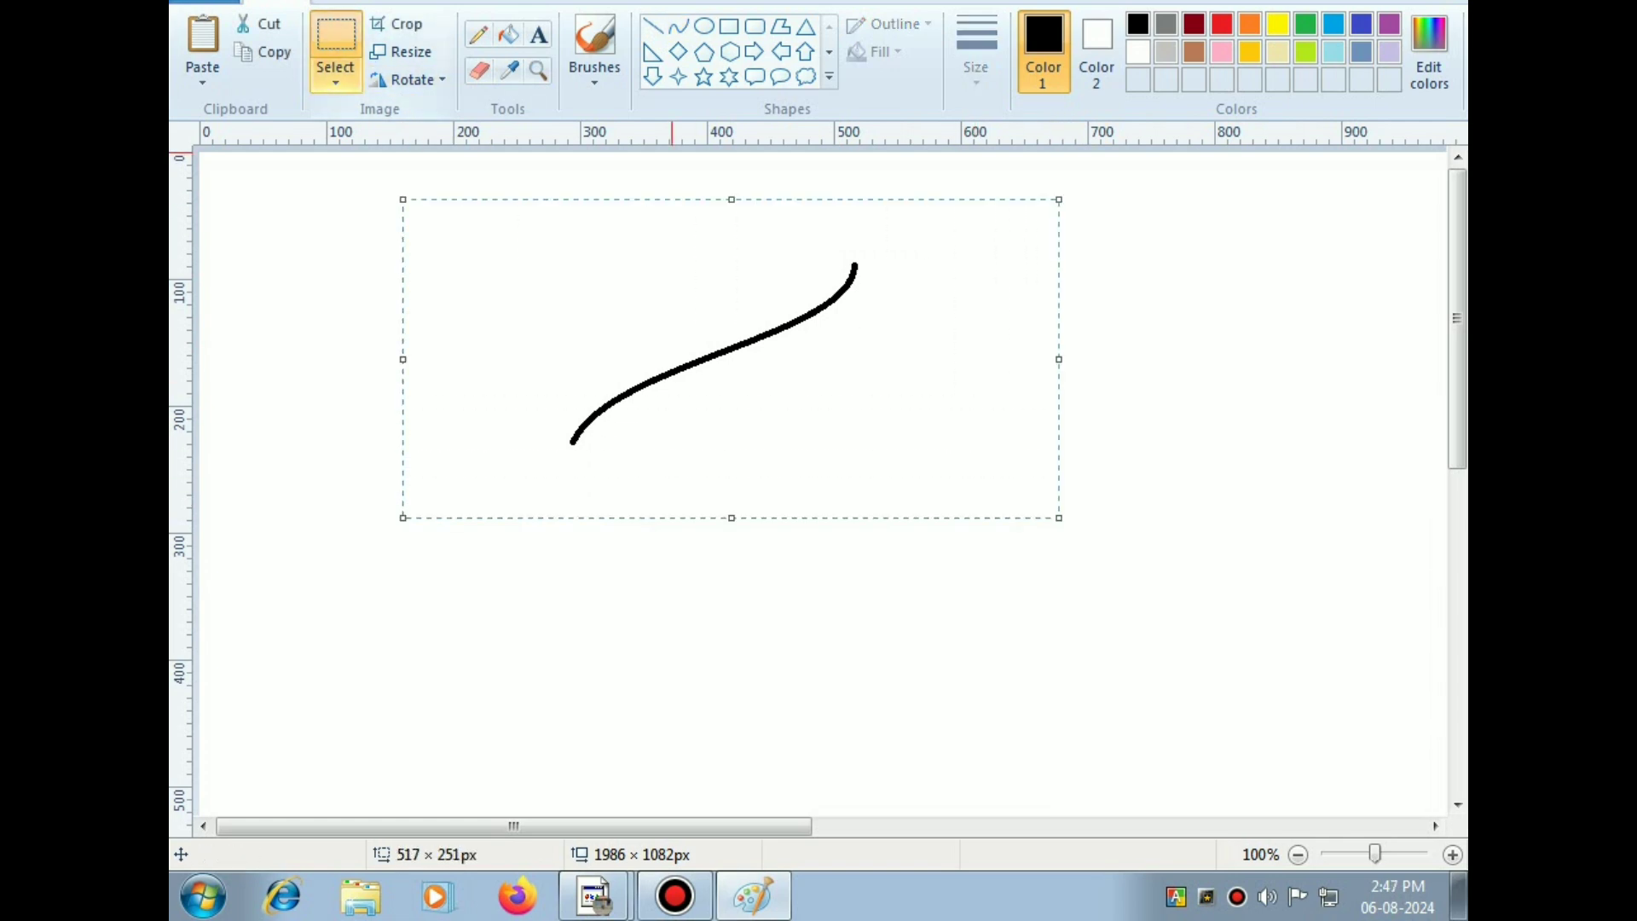
pyautogui.click(336, 81)
pyautogui.click(290, 390)
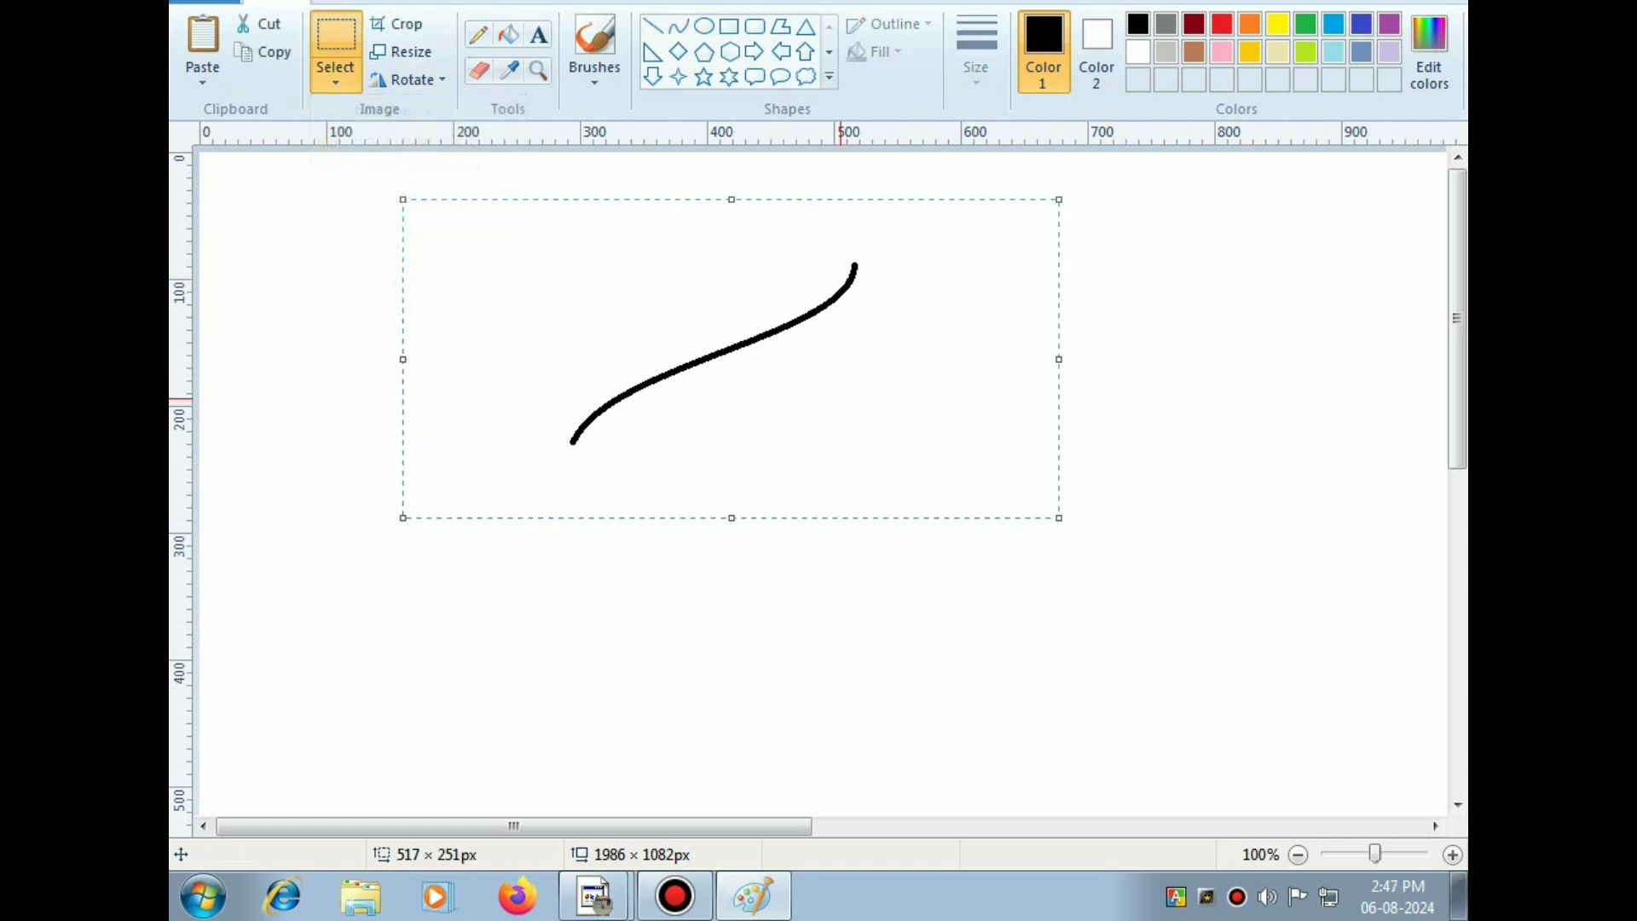
pyautogui.hotkey('ctrl', 'v')
pyautogui.moveTo(637, 328); pyautogui.dragTo(862, 432)
pyautogui.click(1202, 631)
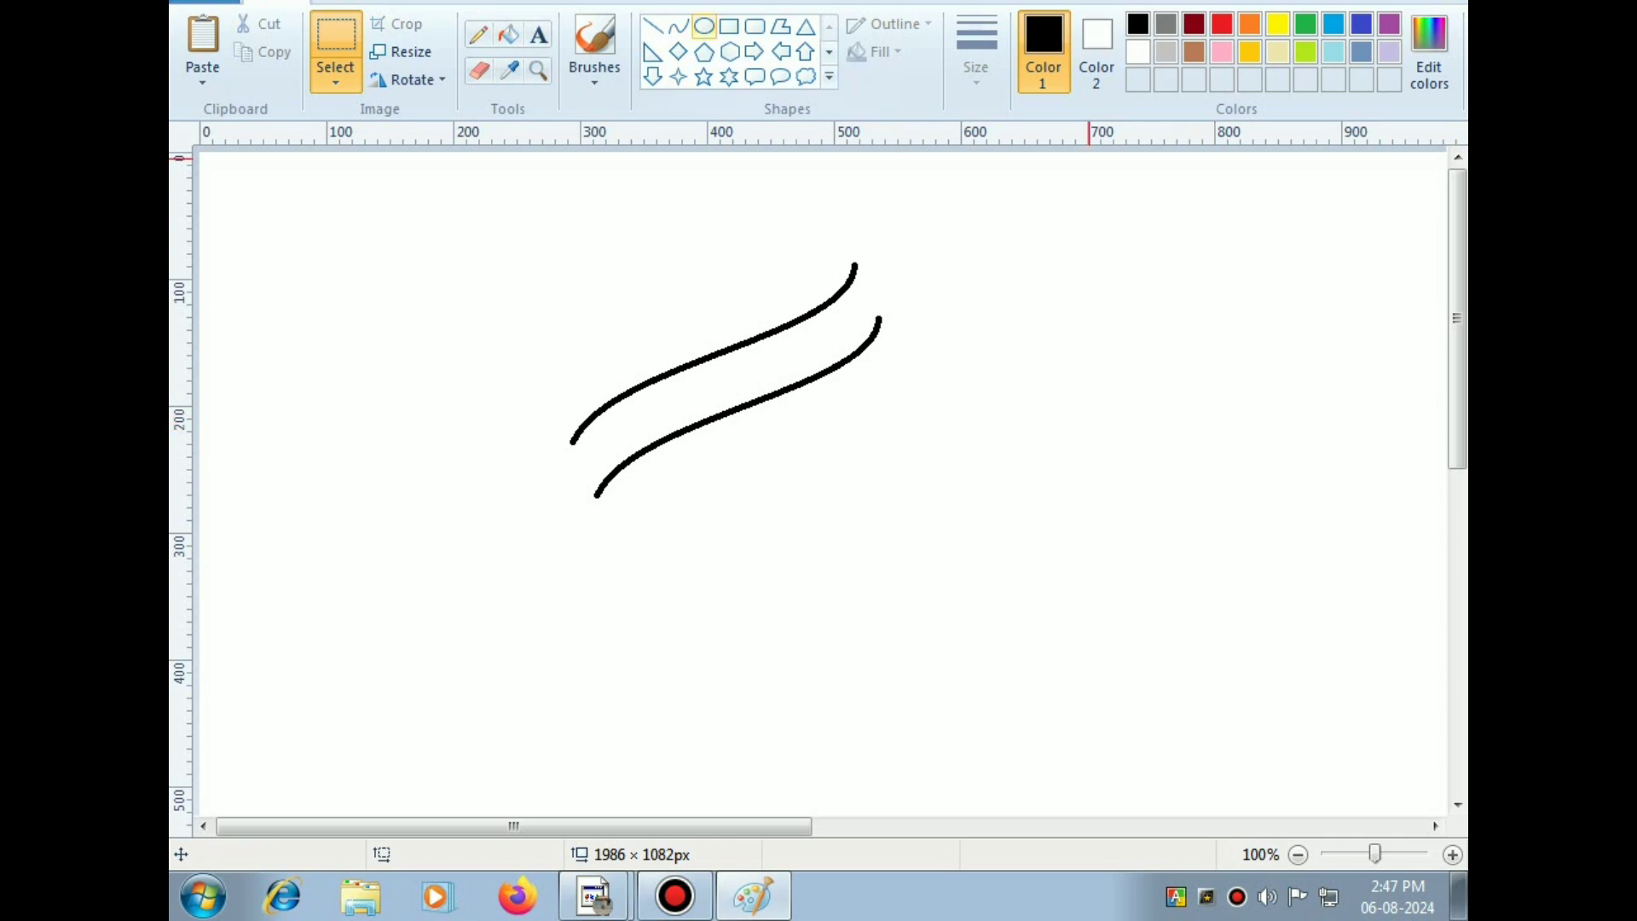
# Step: Join the ends of the two S-curves with short bowed curves on both sides to form a closed ribbon
pyautogui.click(678, 26)
pyautogui.moveTo(855, 266)
pyautogui.mouseDown()
pyautogui.moveTo(877, 321)
pyautogui.moveTo(857, 293)
pyautogui.mouseUp()
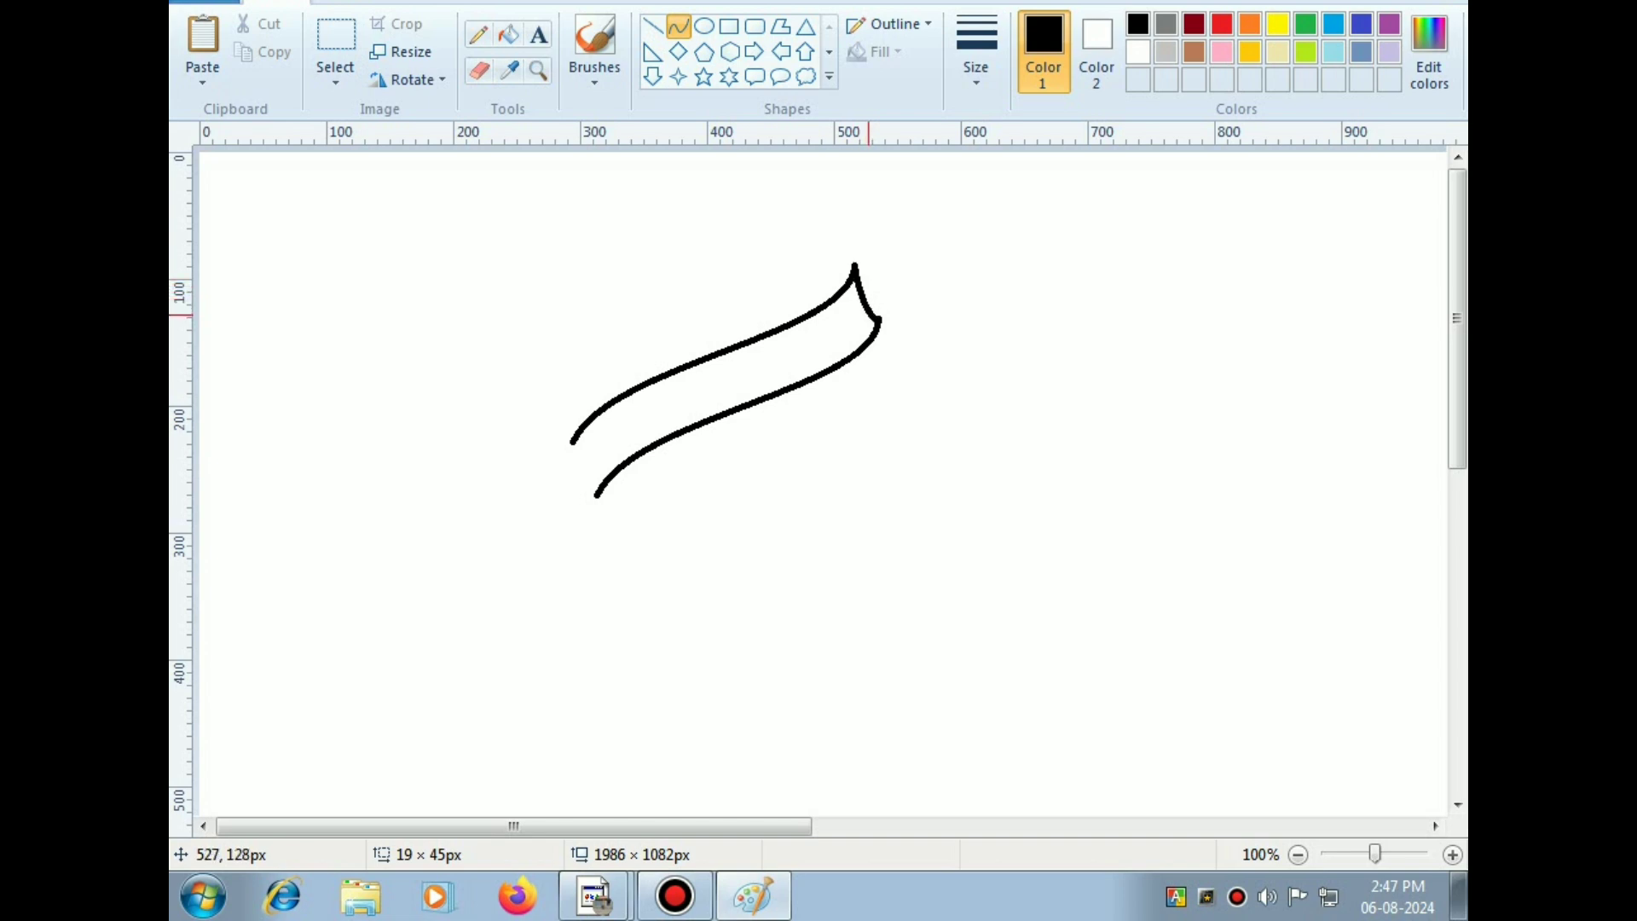
pyautogui.click(868, 314)
pyautogui.moveTo(573, 444)
pyautogui.mouseDown()
pyautogui.moveTo(596, 496)
pyautogui.moveTo(572, 460)
pyautogui.mouseUp()
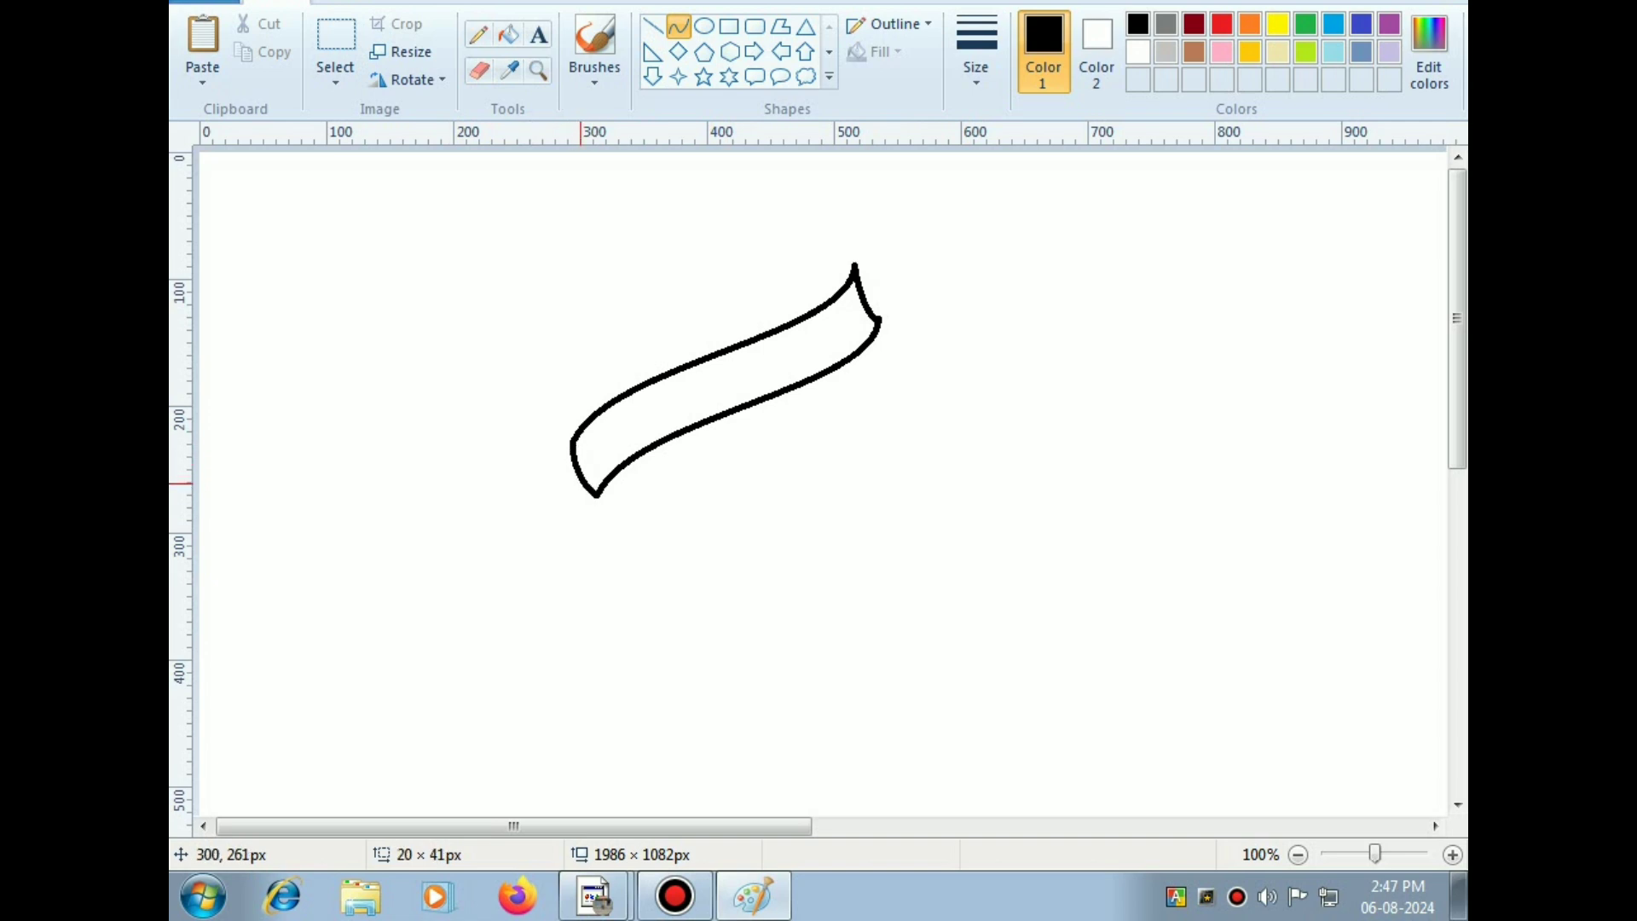
pyautogui.click(585, 454)
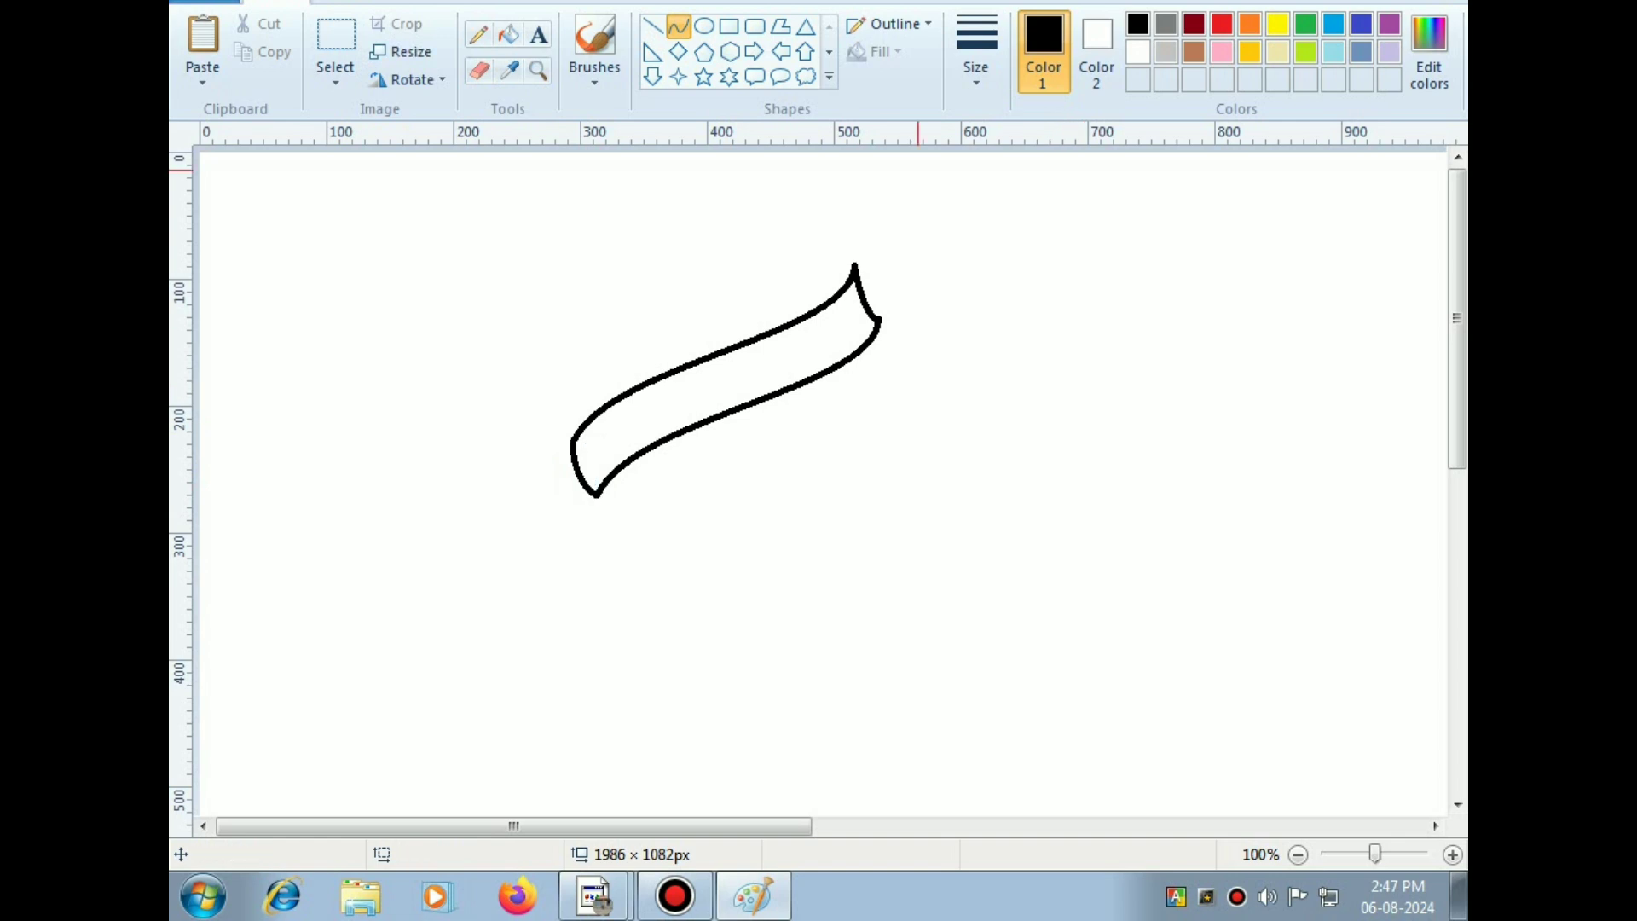
# Step: Fill the ribbon's interior and its outline with orange
pyautogui.click(509, 34)
pyautogui.click(1250, 24)
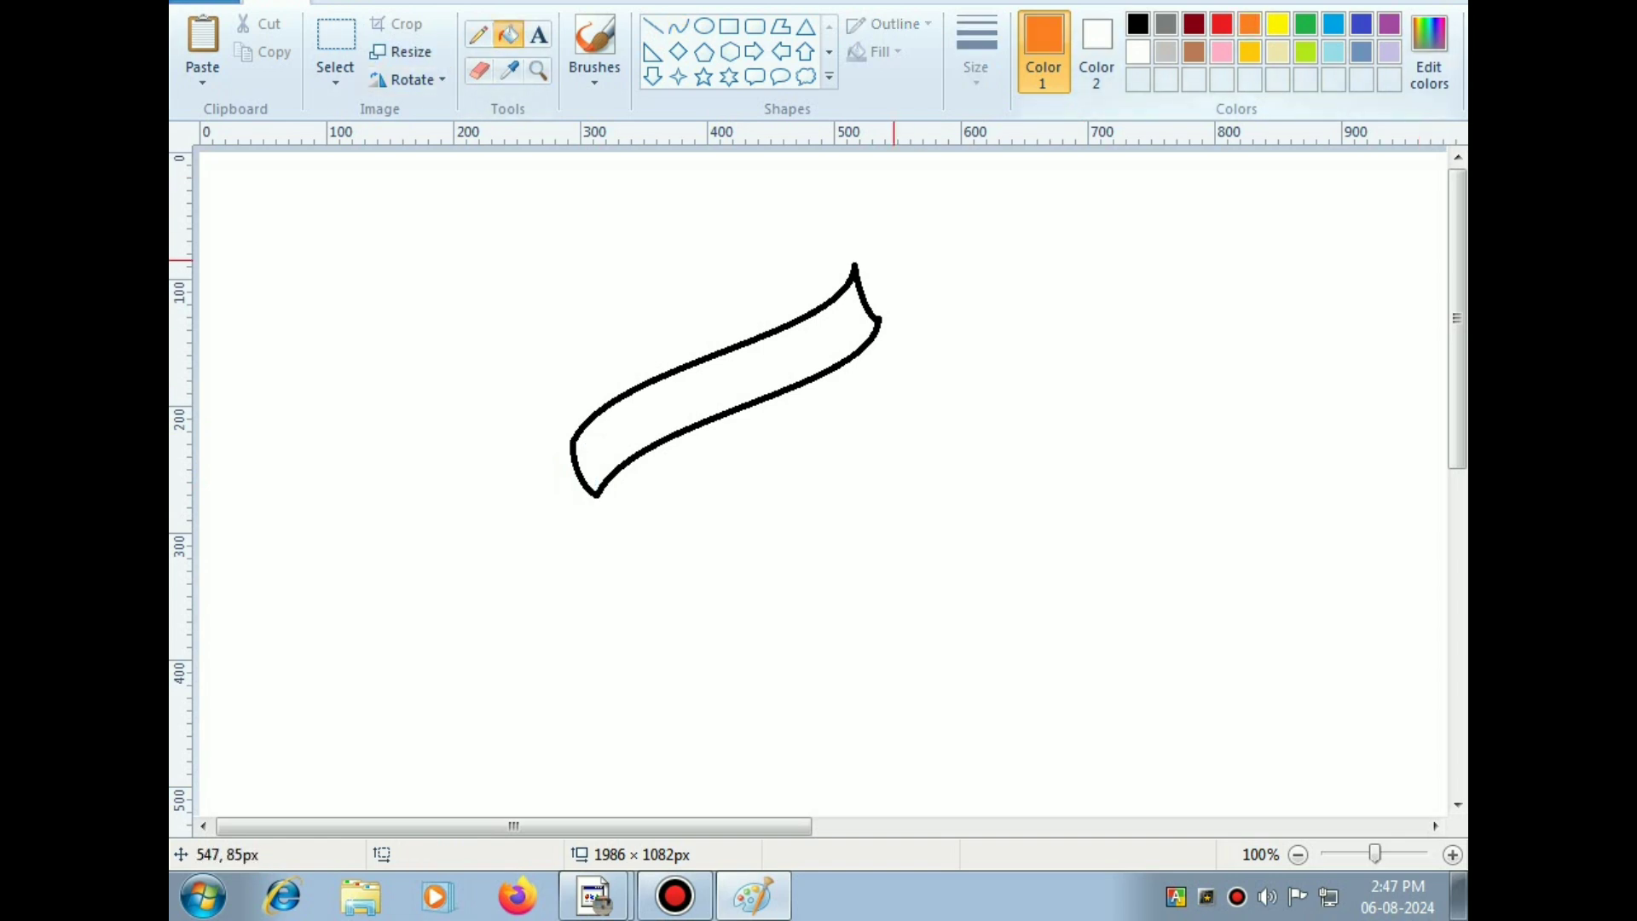
pyautogui.click(847, 317)
pyautogui.click(874, 326)
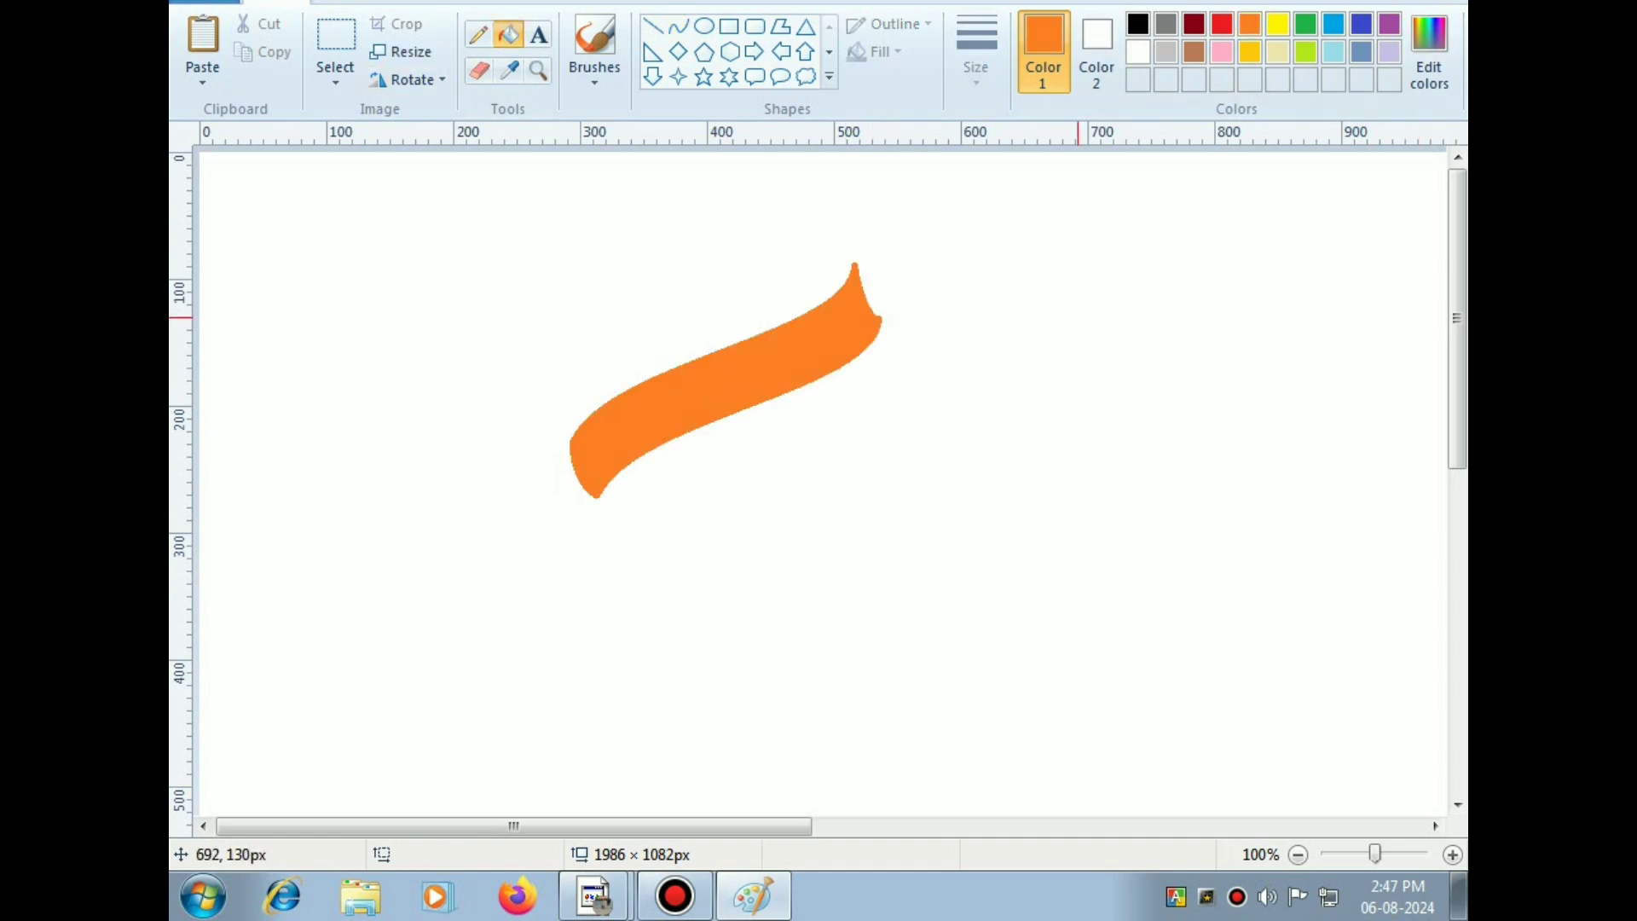
# Step: Copy the orange ribbon and place the duplicate clear of the original, below and to its right
pyautogui.click(335, 39)
pyautogui.moveTo(381, 222); pyautogui.dragTo(1048, 570)
pyautogui.click(267, 51)
pyautogui.click(203, 39)
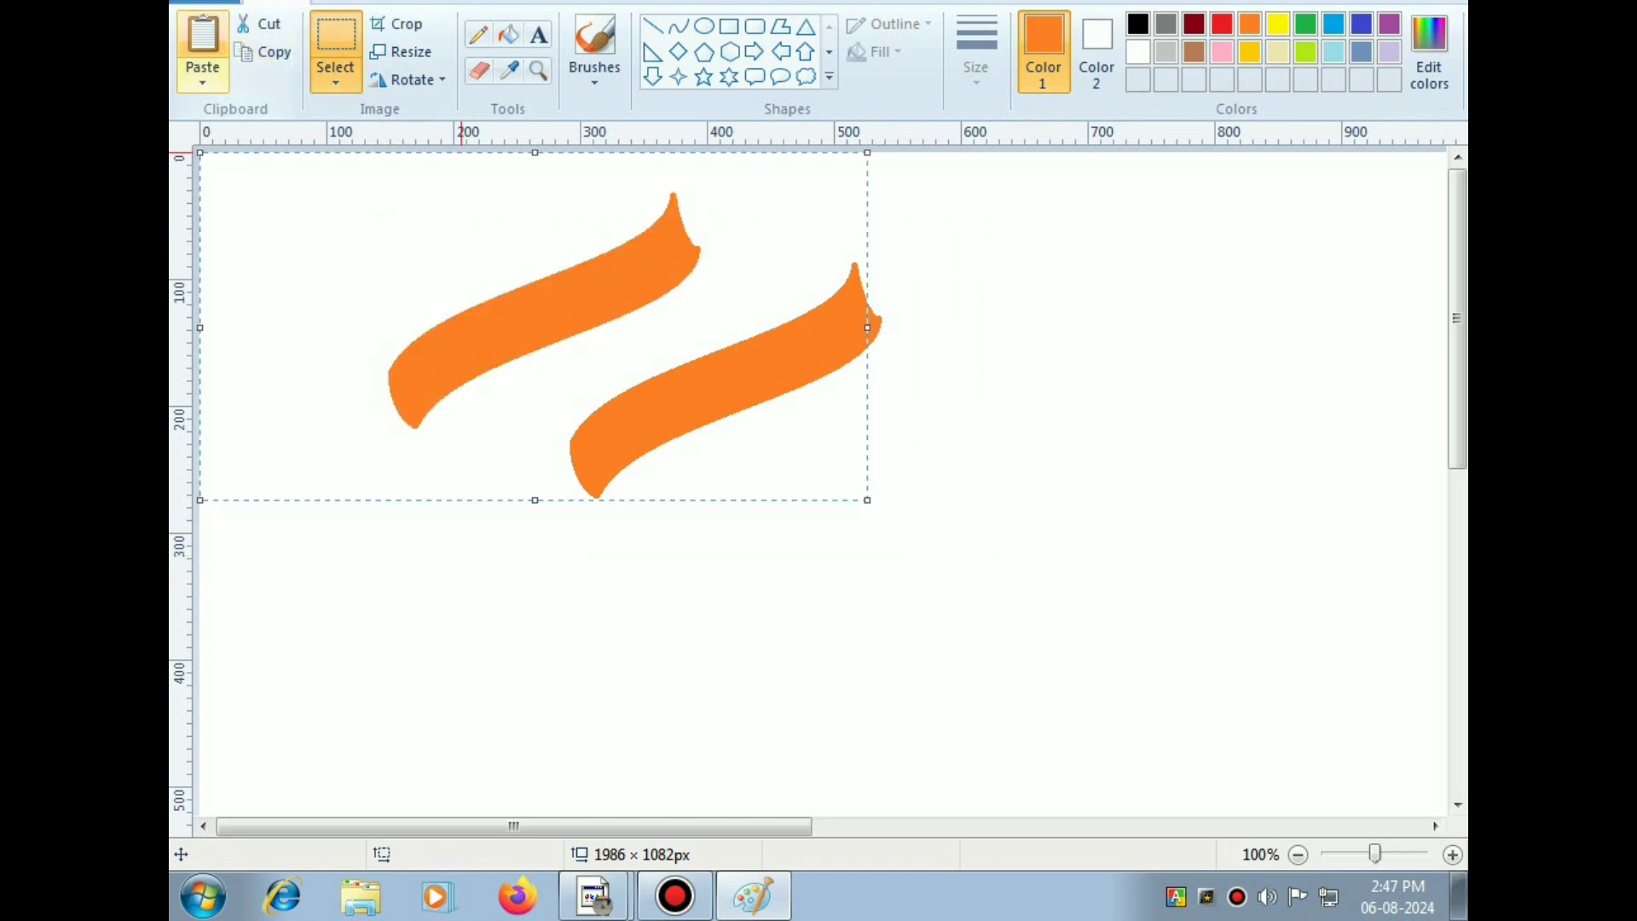
pyautogui.moveTo(527, 307); pyautogui.dragTo(889, 519)
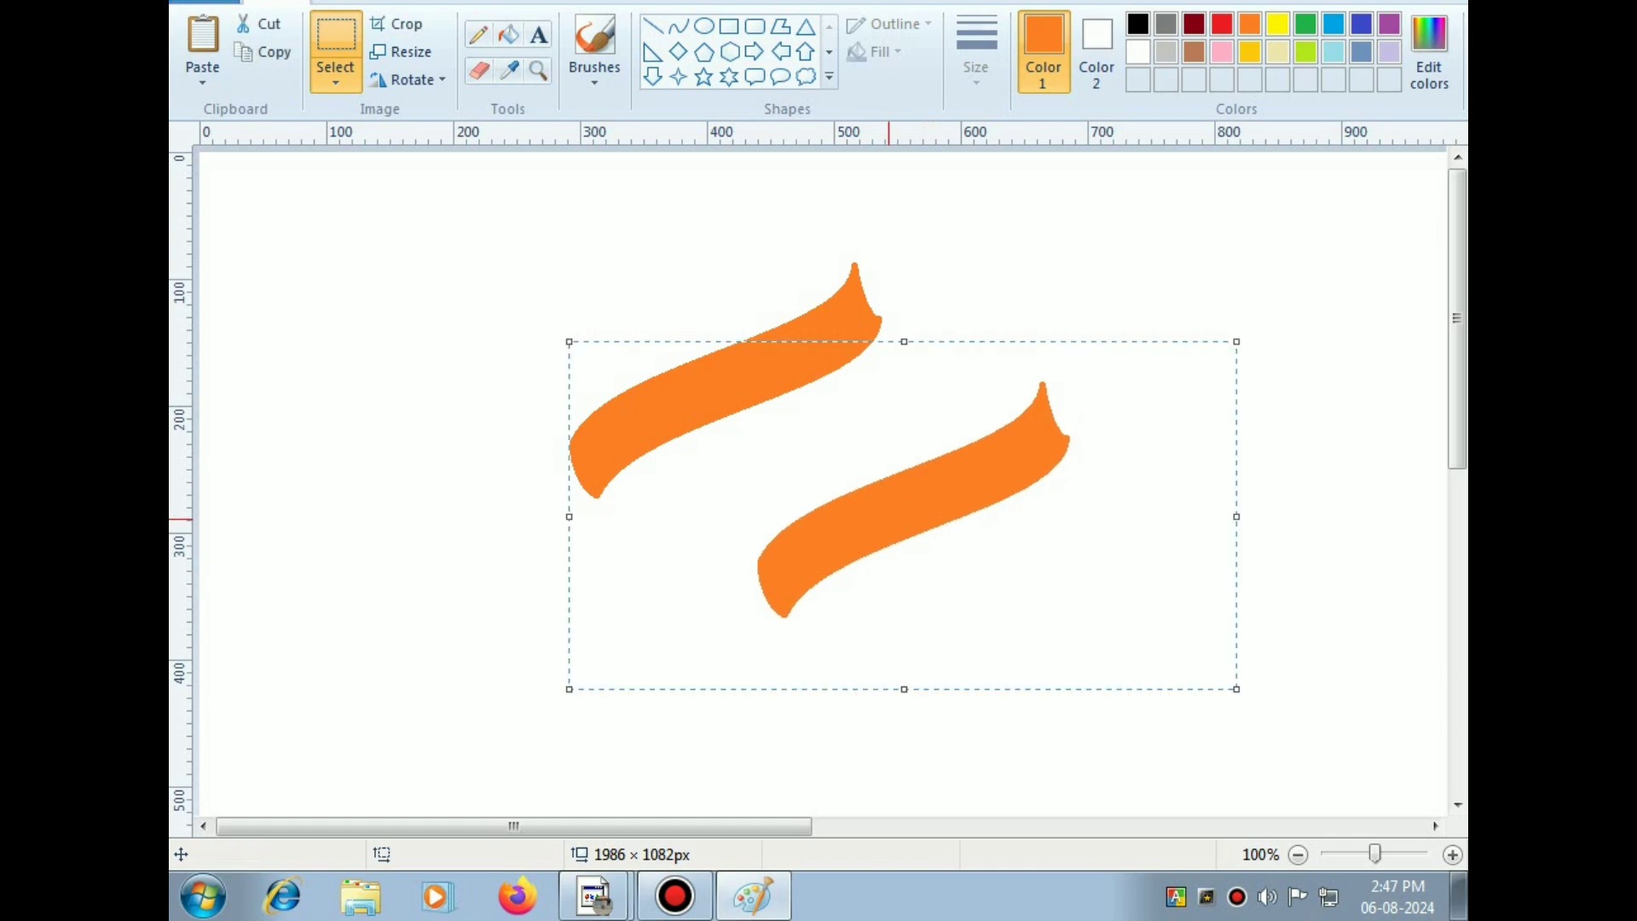
# Step: Fill the duplicated ribbon with light gray
pyautogui.click(508, 34)
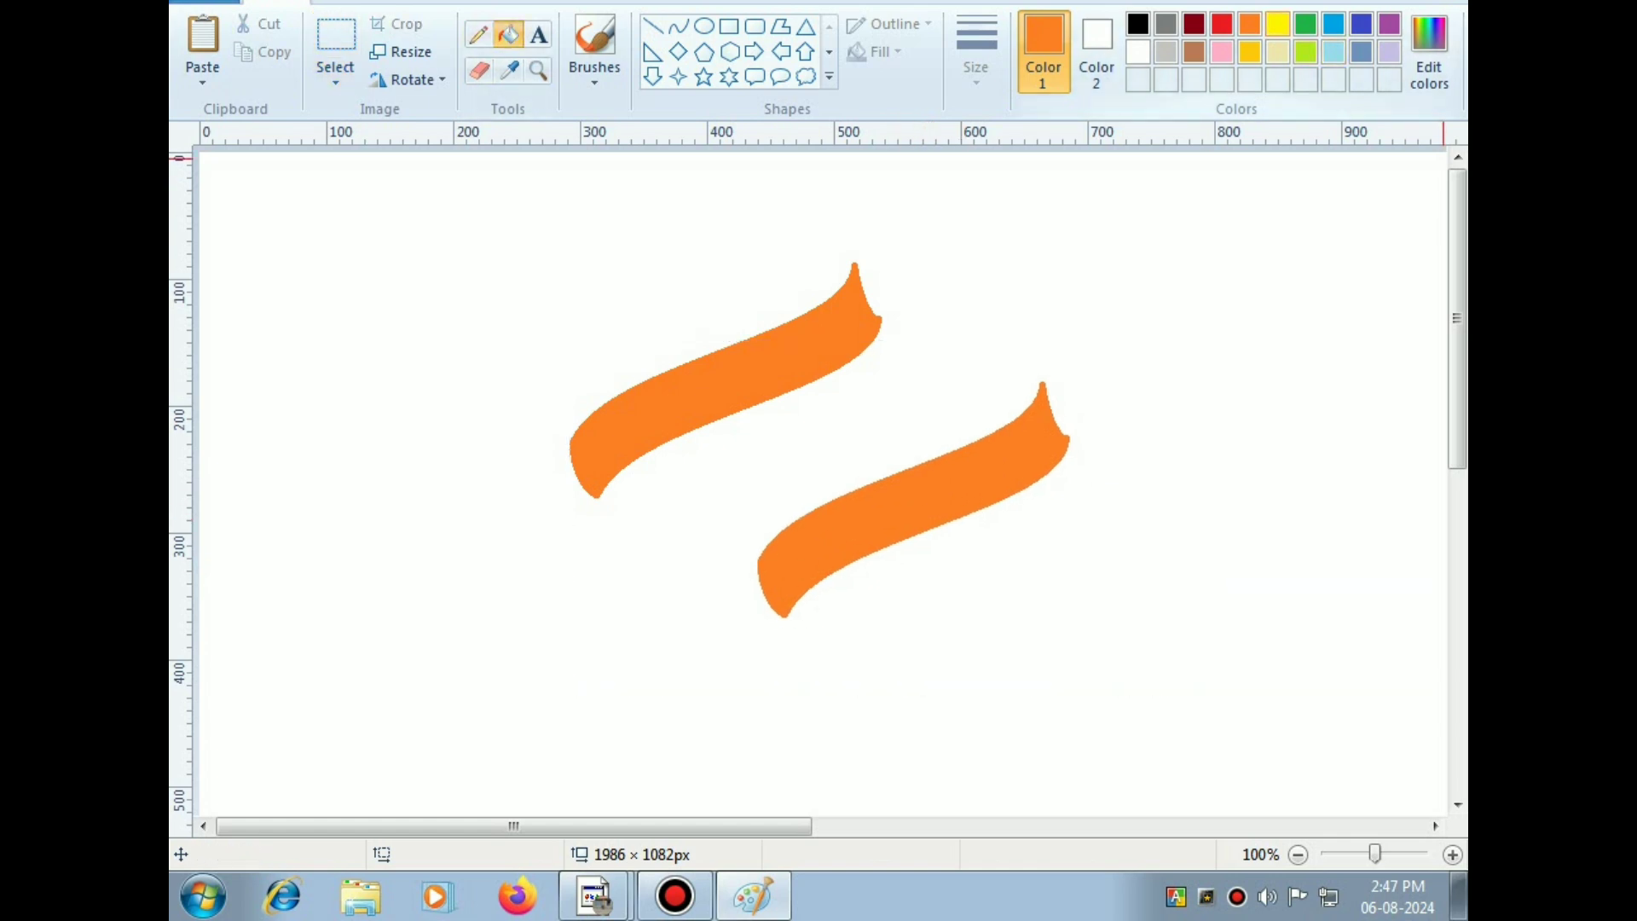
pyautogui.click(1165, 51)
pyautogui.click(931, 503)
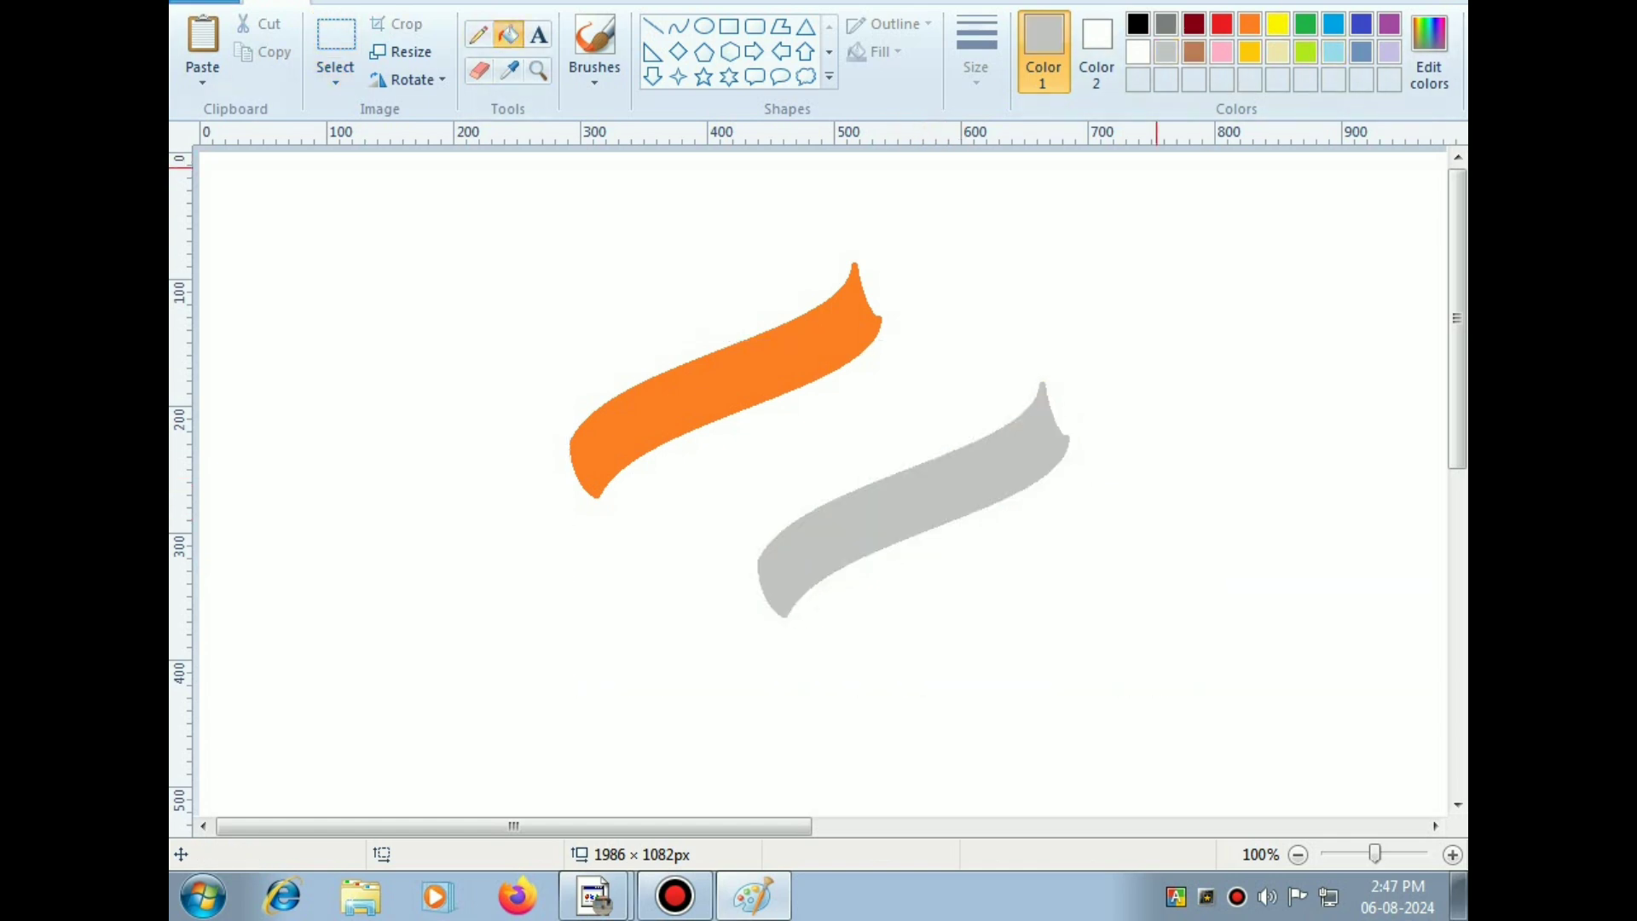
pyautogui.click(336, 36)
pyautogui.moveTo(689, 480); pyautogui.dragTo(1126, 515)
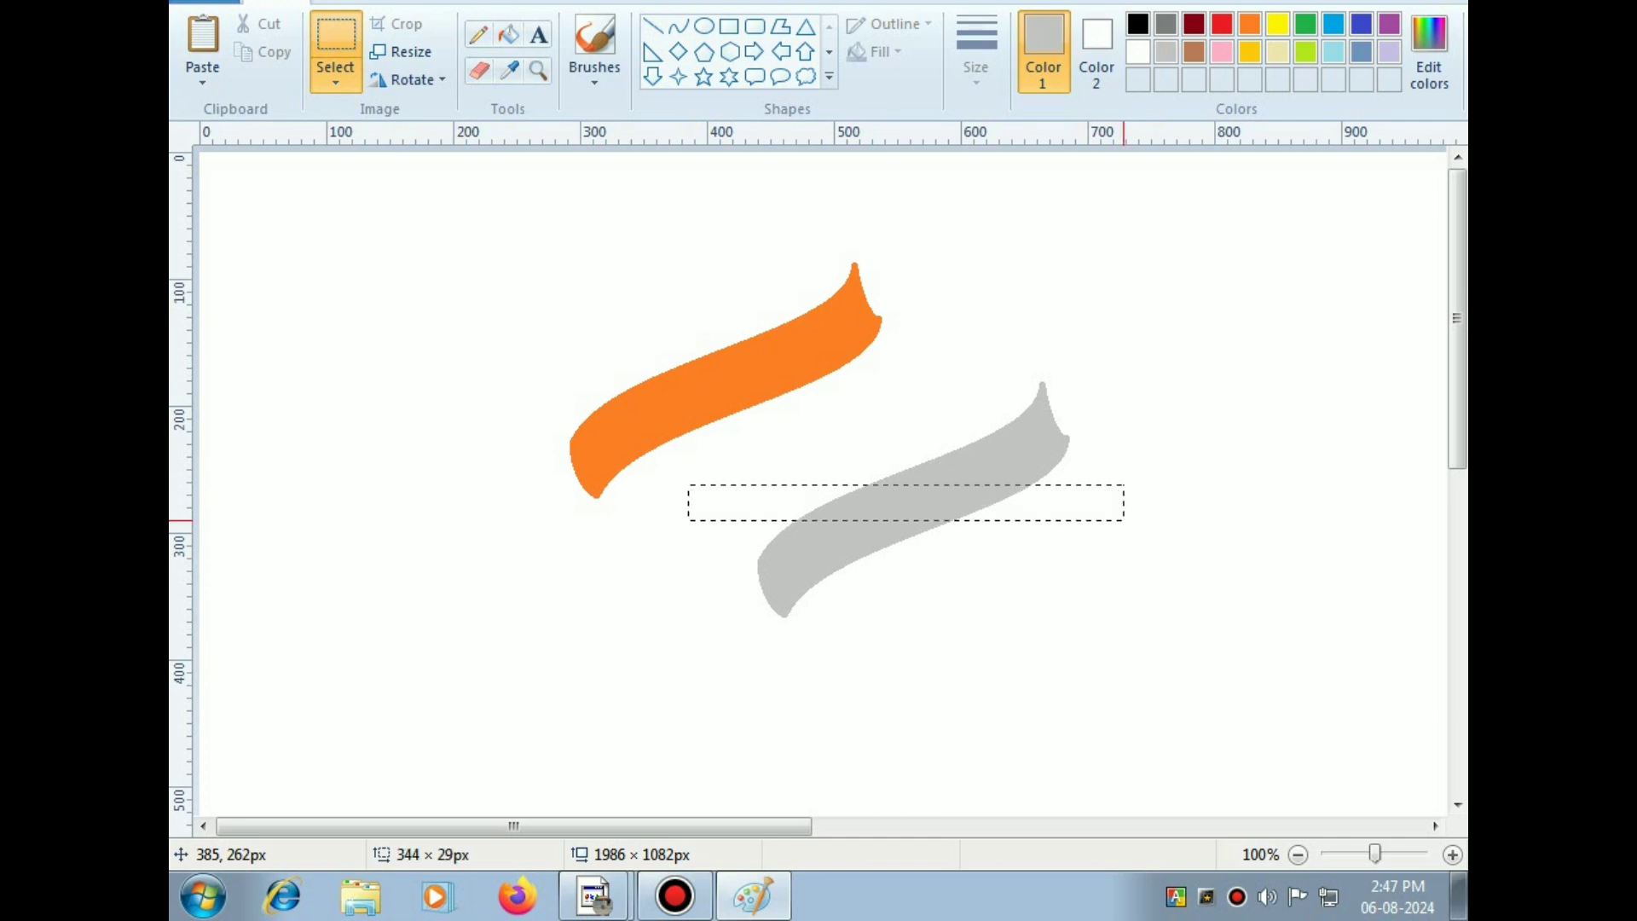
pyautogui.click(616, 263)
# Step: Select the gray ribbon with a free-form selection and move it flush against the lower edge of the orange ribbon
pyautogui.click(336, 81)
pyautogui.click(416, 167)
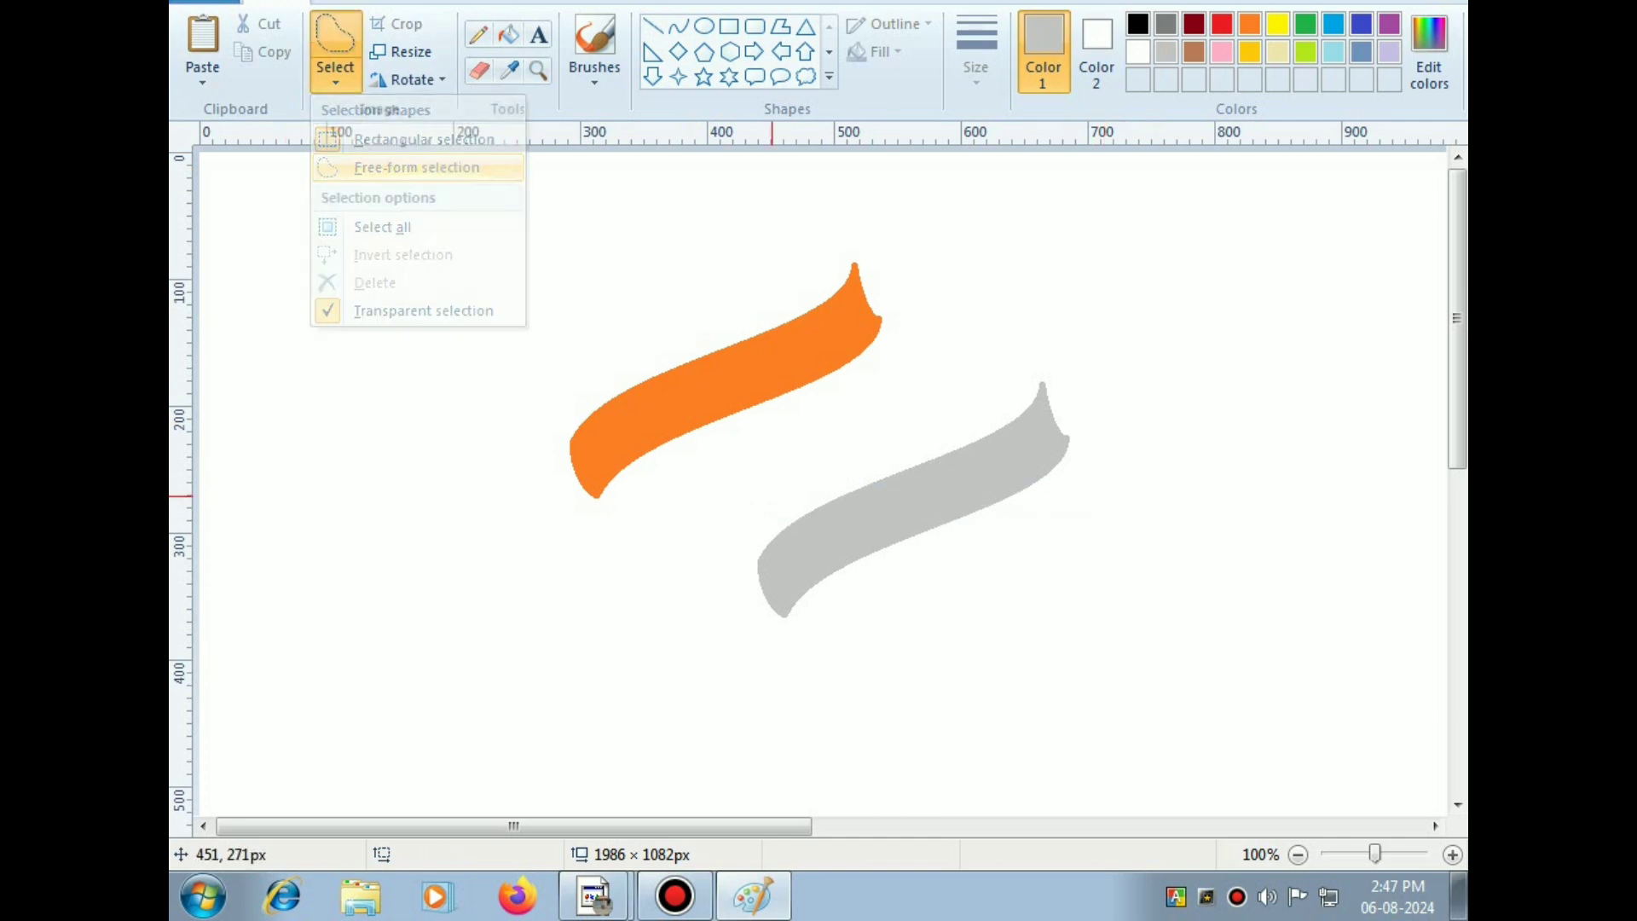
pyautogui.moveTo(879, 414)
pyautogui.mouseDown()
pyautogui.moveTo(833, 670)
pyautogui.moveTo(1155, 395)
pyautogui.moveTo(877, 389)
pyautogui.moveTo(879, 416)
pyautogui.mouseUp()
pyautogui.moveTo(942, 540)
pyautogui.mouseDown()
pyautogui.moveTo(773, 514)
pyautogui.moveTo(782, 478)
pyautogui.mouseUp()
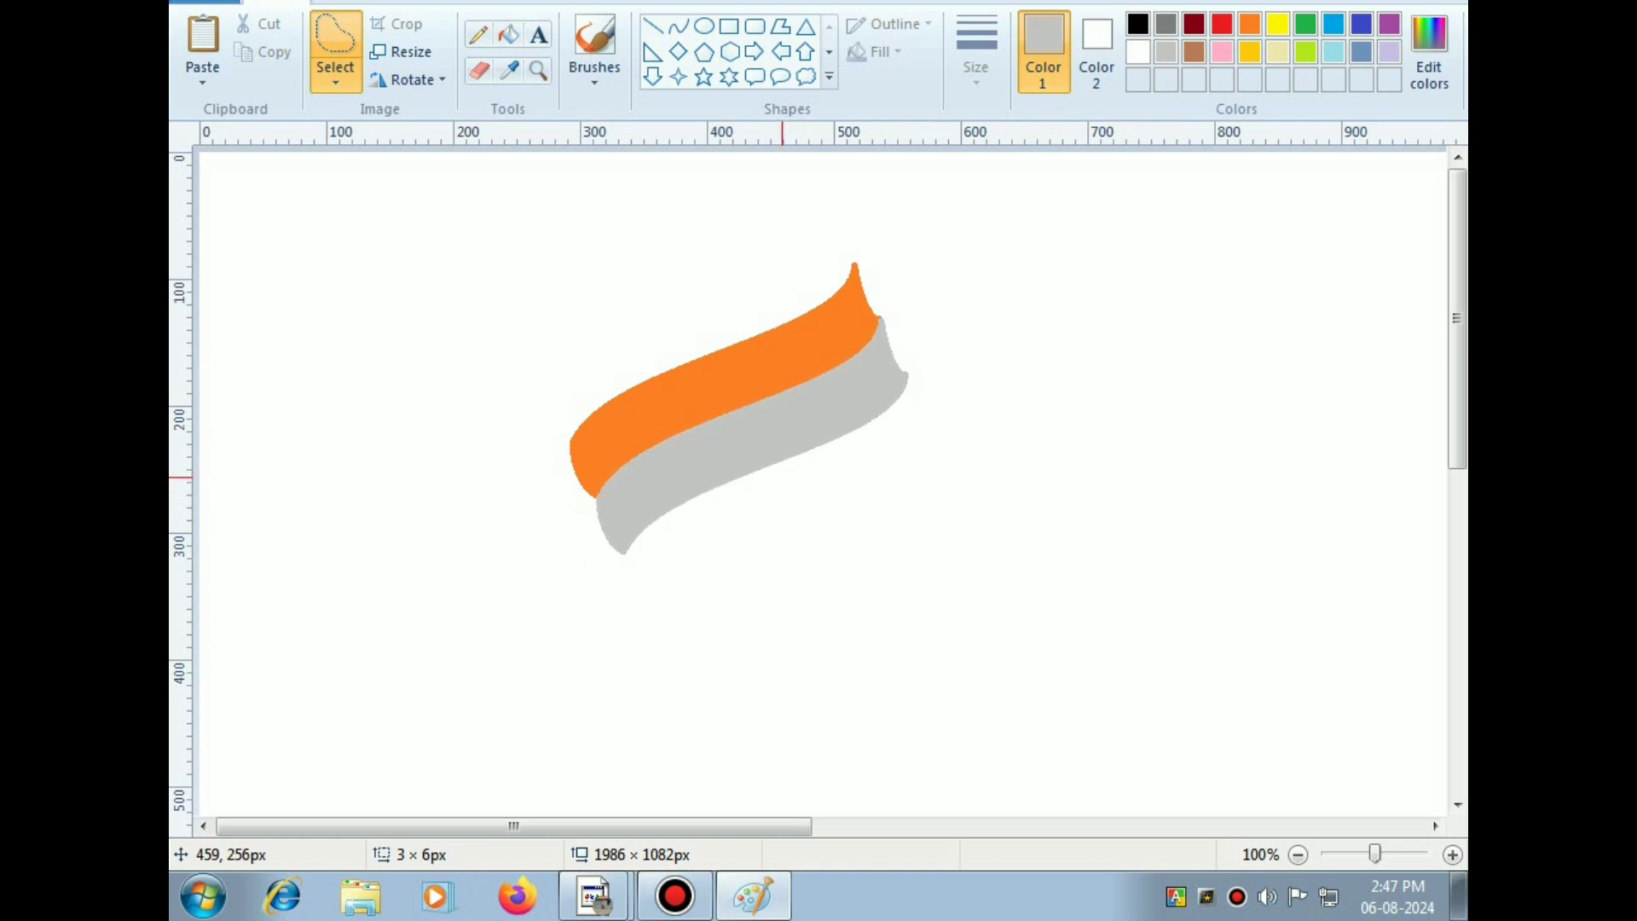
pyautogui.click(1187, 369)
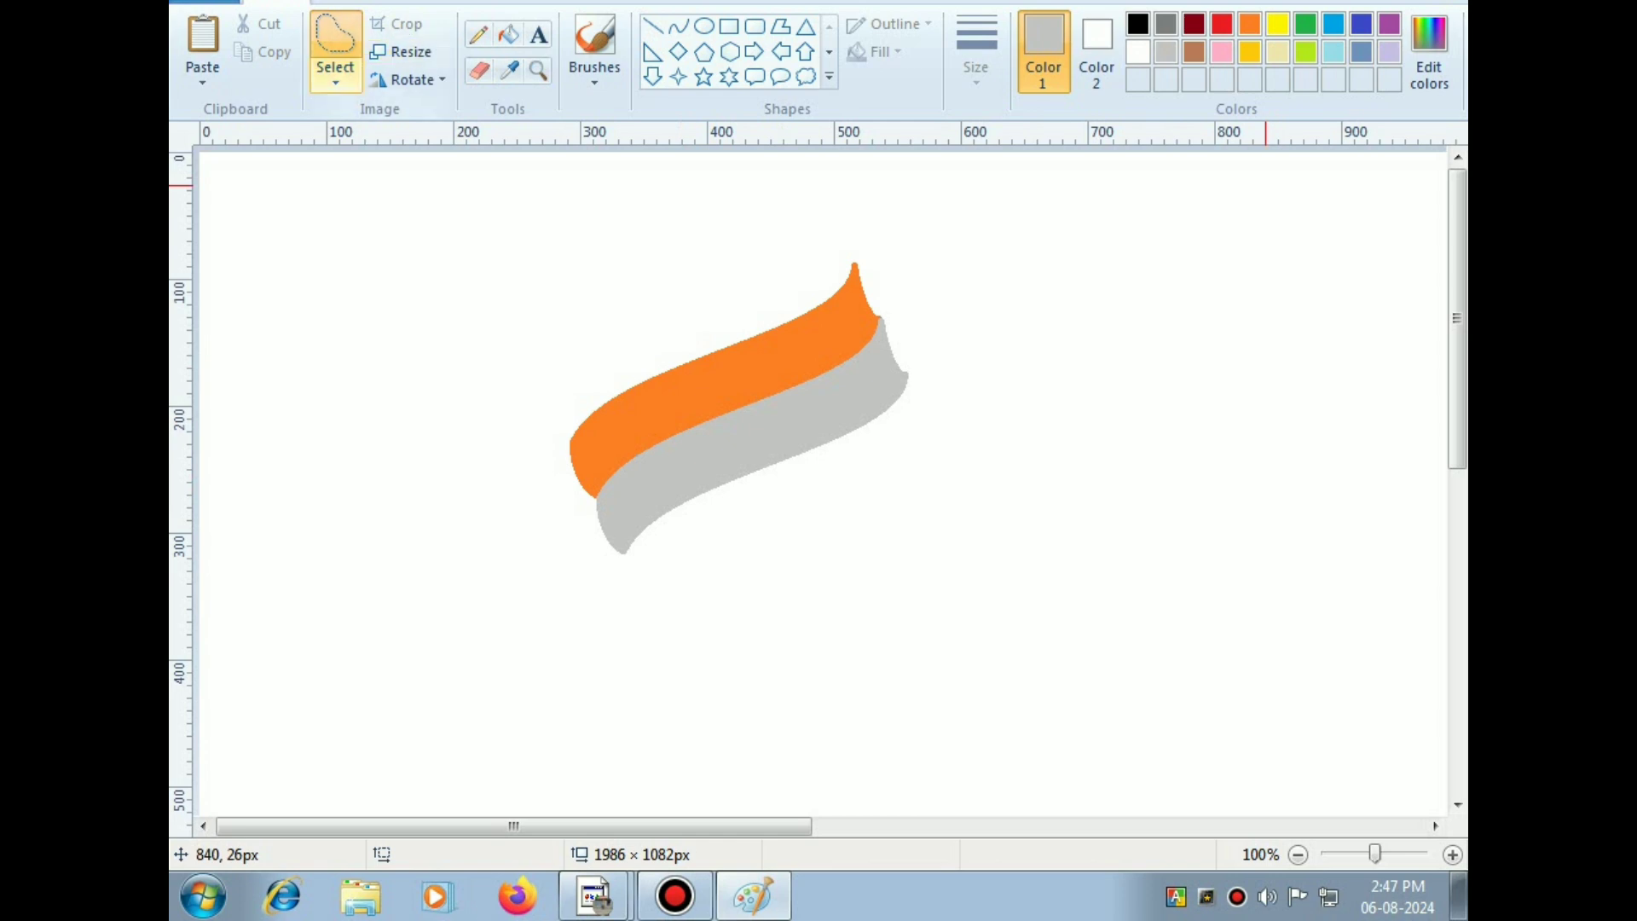
# Step: Paste another orange ribbon below the gray one and fill it with green
pyautogui.click(202, 39)
pyautogui.moveTo(495, 371); pyautogui.dragTo(764, 603)
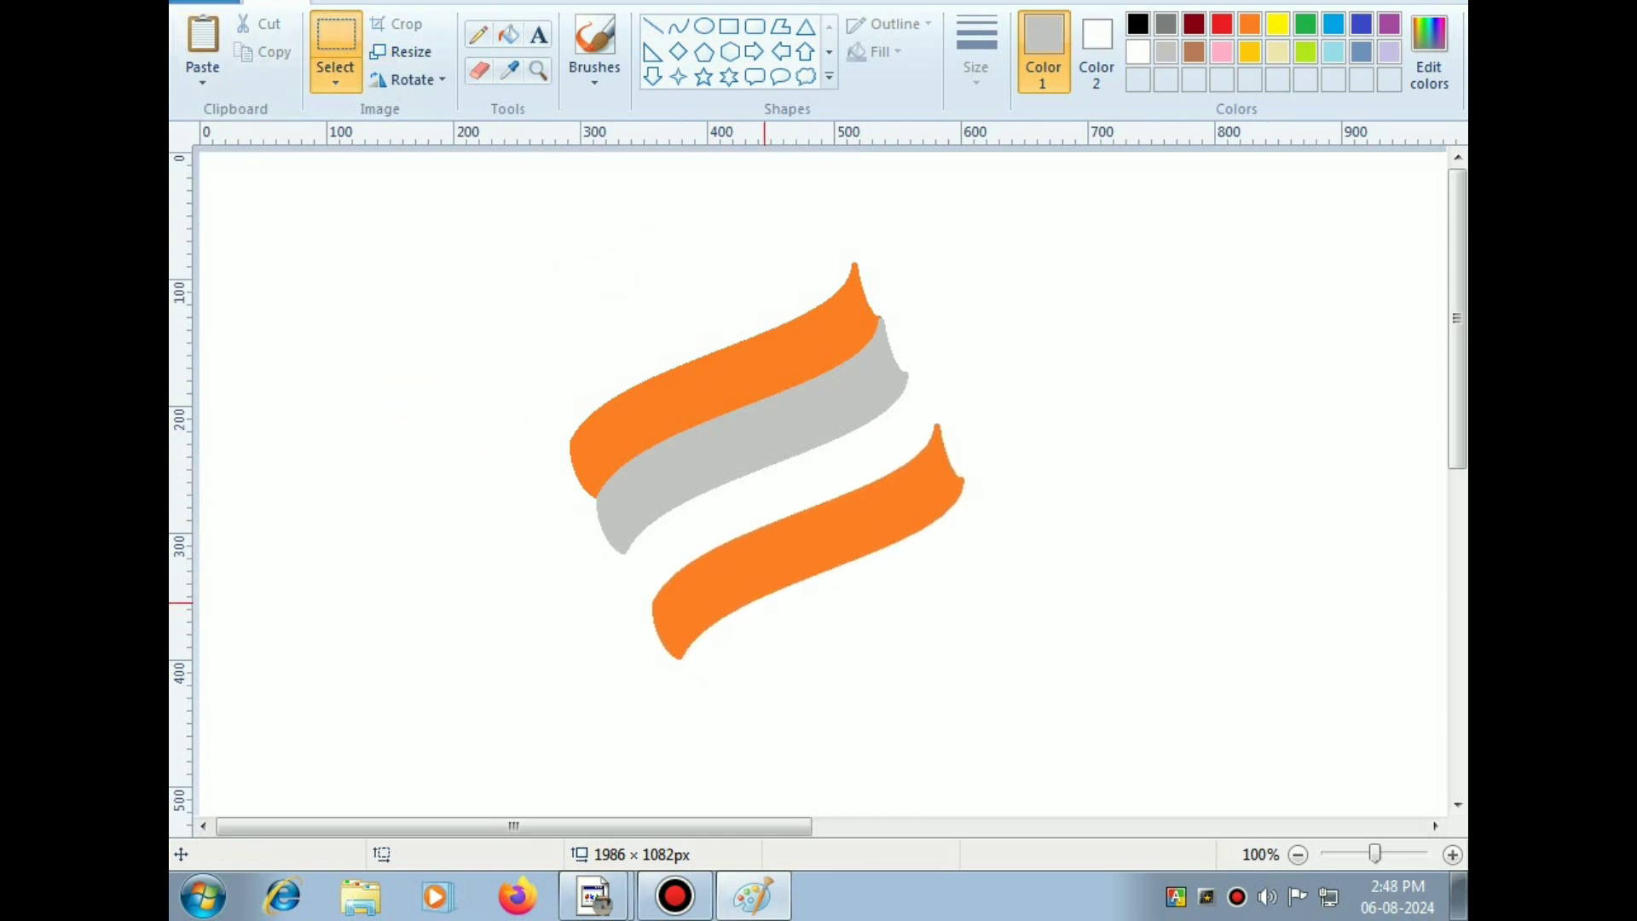
pyautogui.click(508, 34)
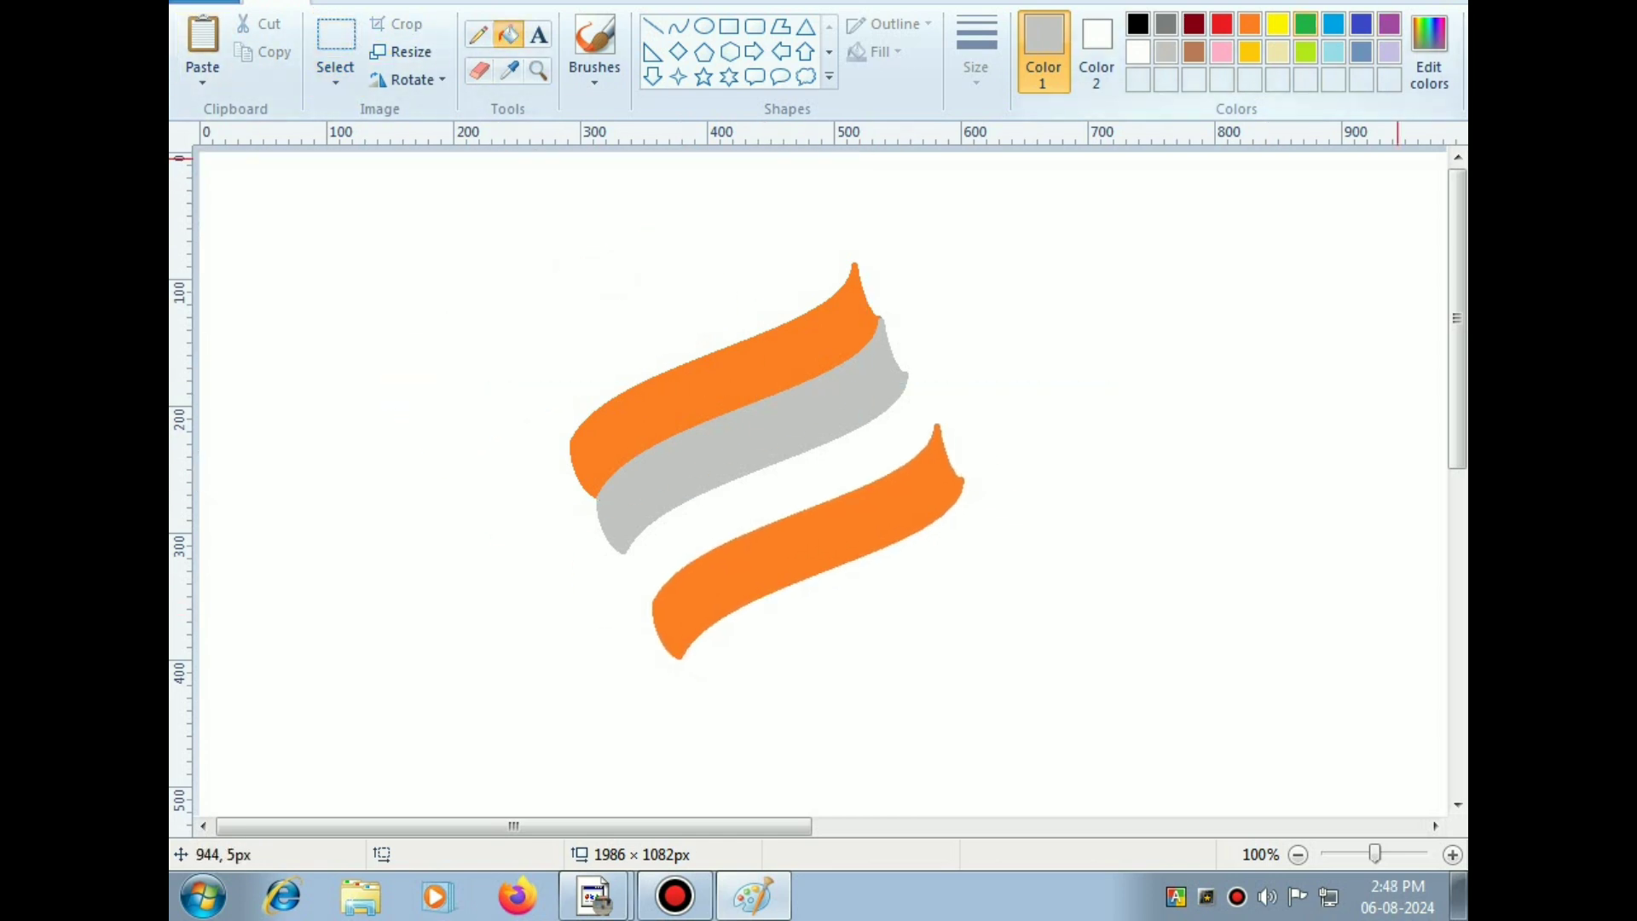
pyautogui.click(1304, 24)
pyautogui.click(819, 533)
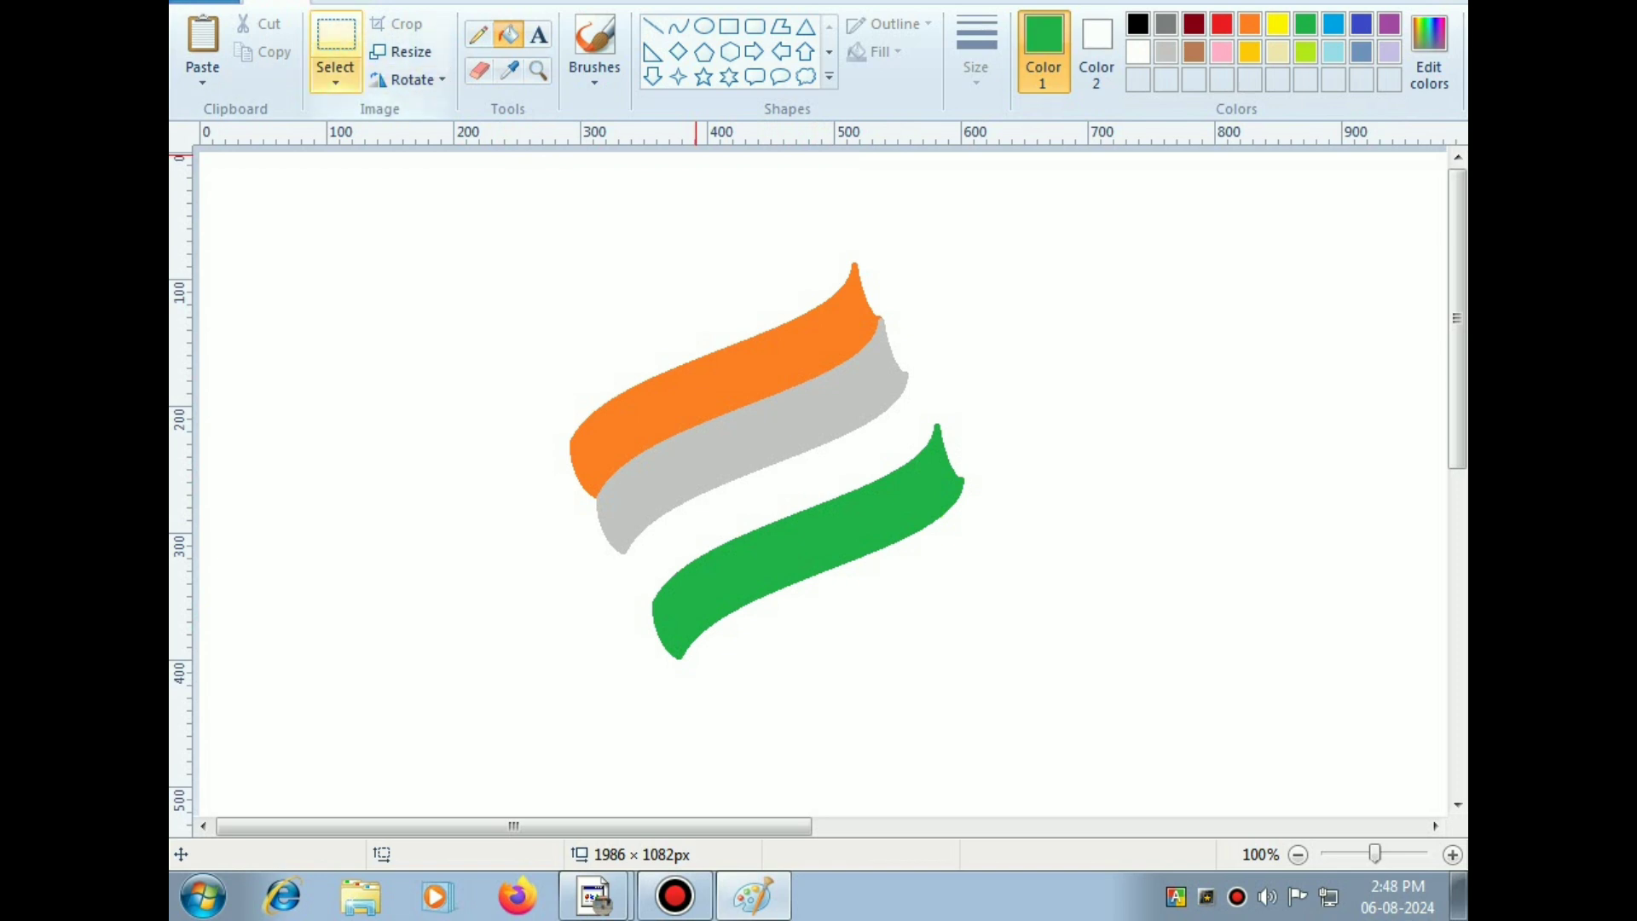
# Step: Select the green ribbon with a free-form selection and move it flush against the lower edge of the gray ribbon
pyautogui.click(335, 82)
pyautogui.click(412, 165)
pyautogui.moveTo(735, 515)
pyautogui.mouseDown()
pyautogui.moveTo(630, 626)
pyautogui.moveTo(663, 667)
pyautogui.moveTo(895, 673)
pyautogui.moveTo(1095, 553)
pyautogui.moveTo(1064, 431)
pyautogui.moveTo(949, 380)
pyautogui.moveTo(916, 394)
pyautogui.moveTo(888, 449)
pyautogui.moveTo(735, 517)
pyautogui.mouseUp()
pyautogui.moveTo(825, 552); pyautogui.dragTo(796, 506)
# Step: Fill the gray middle ribbon with white
pyautogui.click(508, 34)
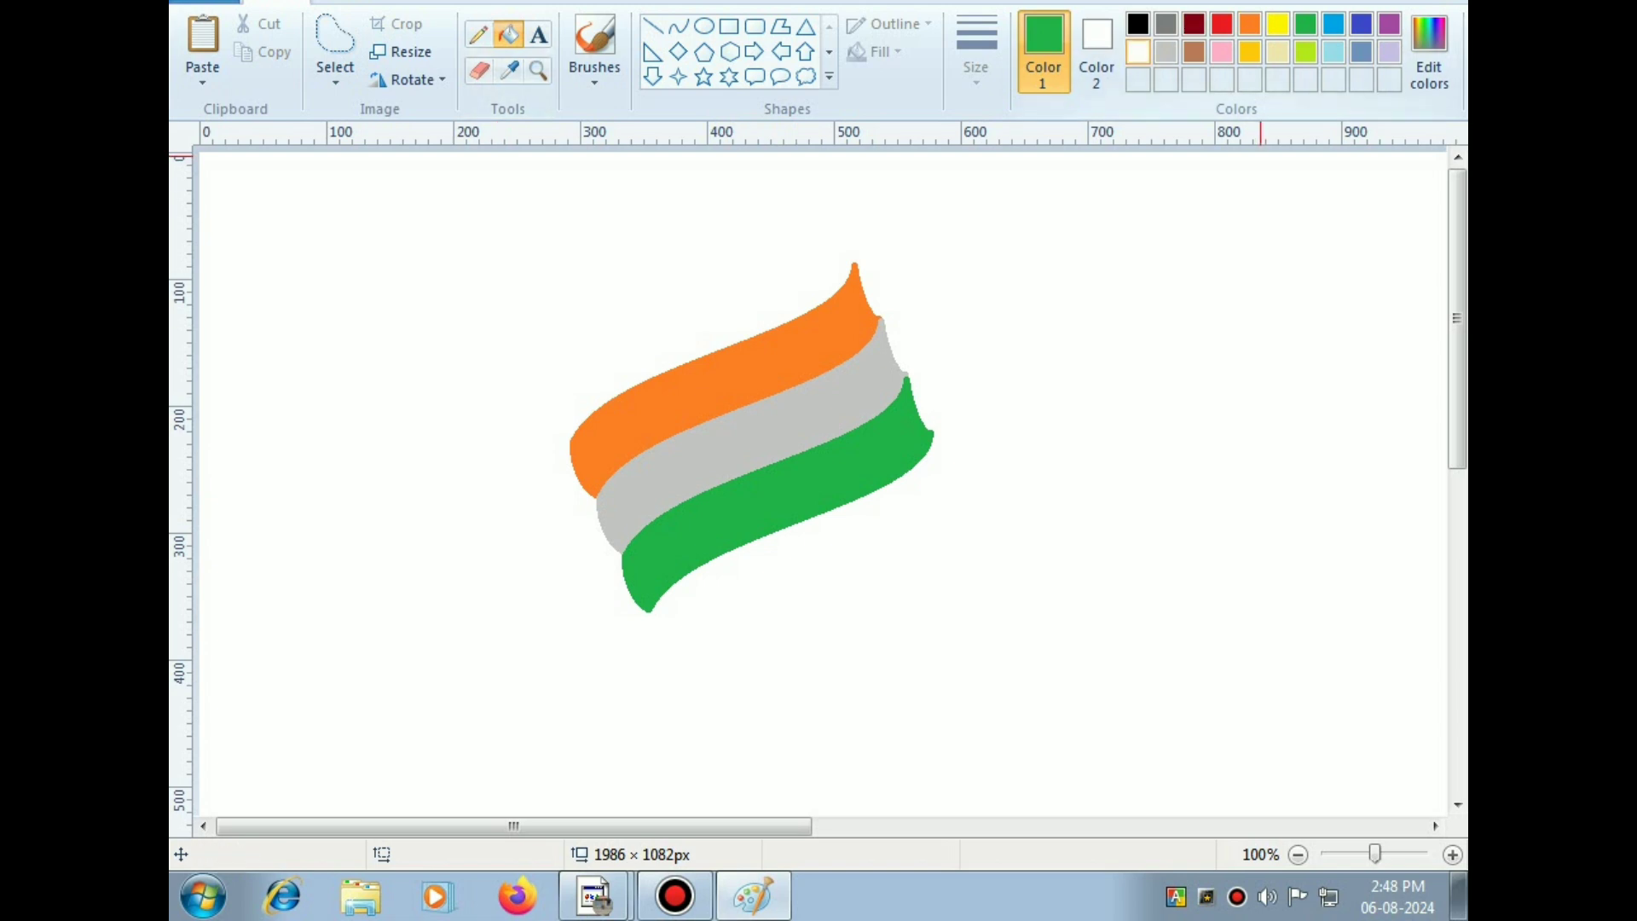
pyautogui.click(1137, 51)
pyautogui.click(816, 416)
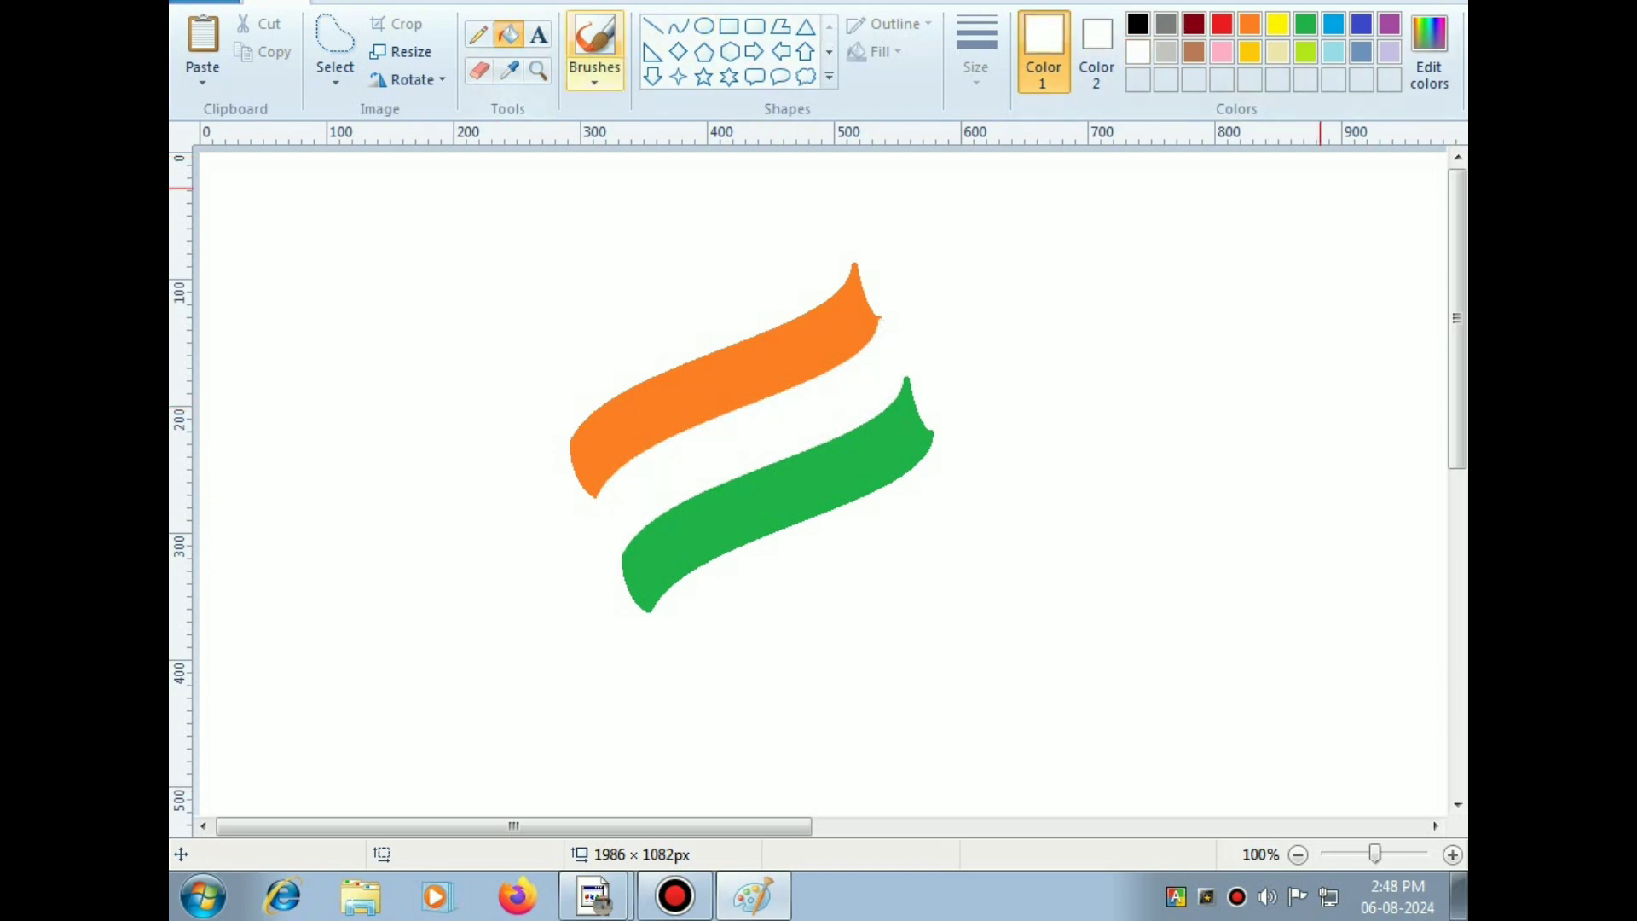
# Step: Draw a large upright blue ellipse outline on the blank canvas to the right of the flag ribbons
pyautogui.click(704, 26)
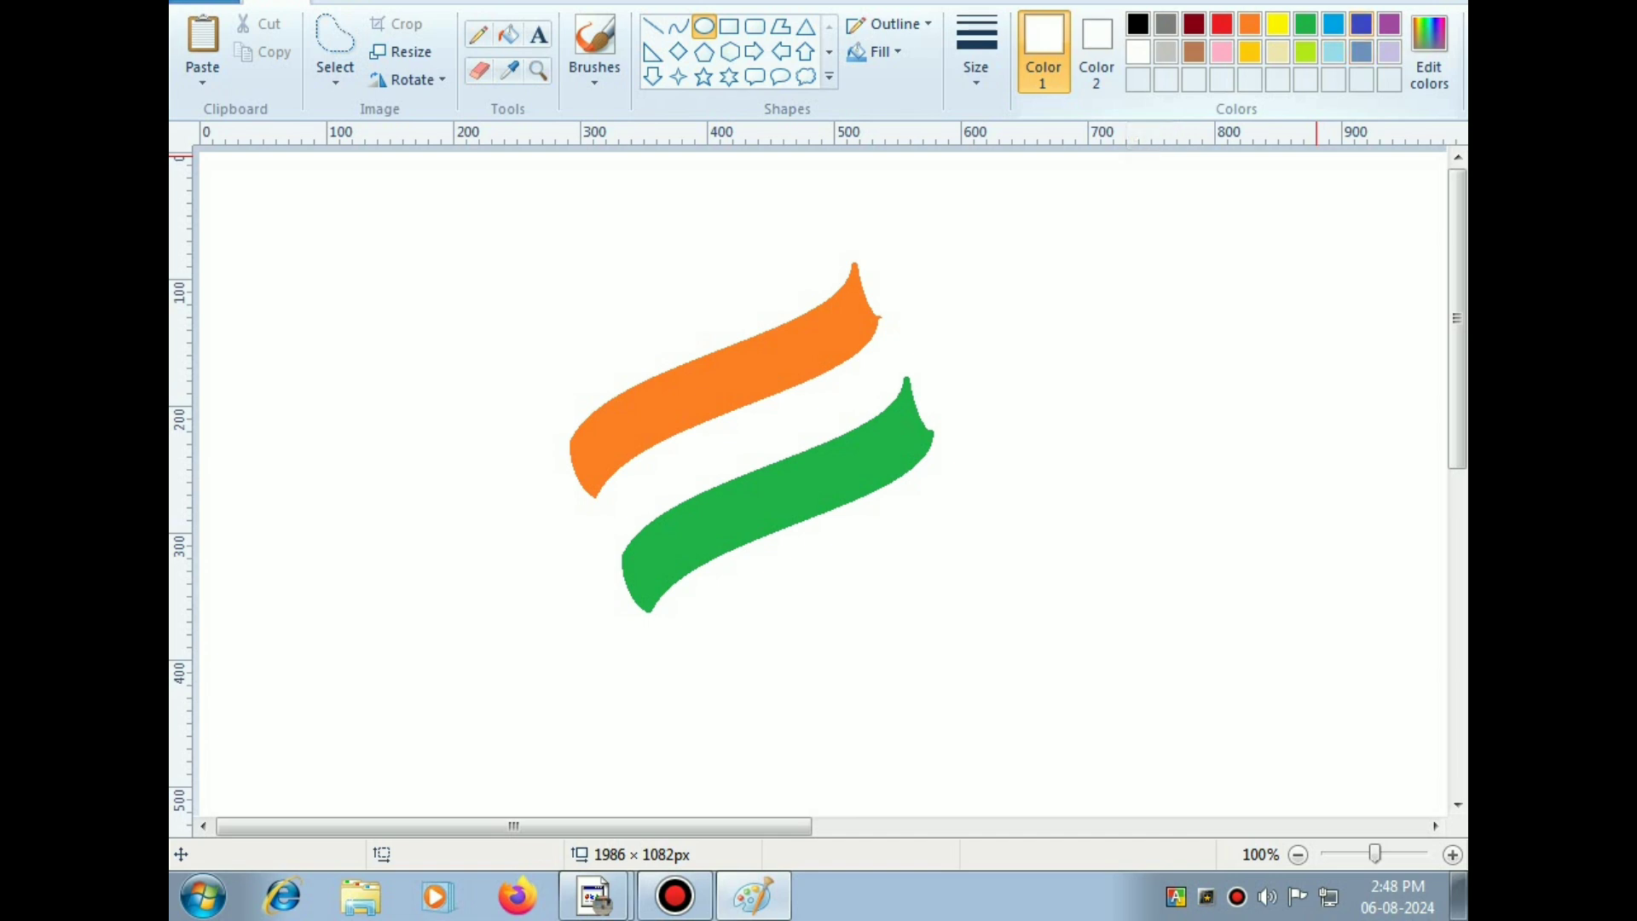
pyautogui.click(1362, 24)
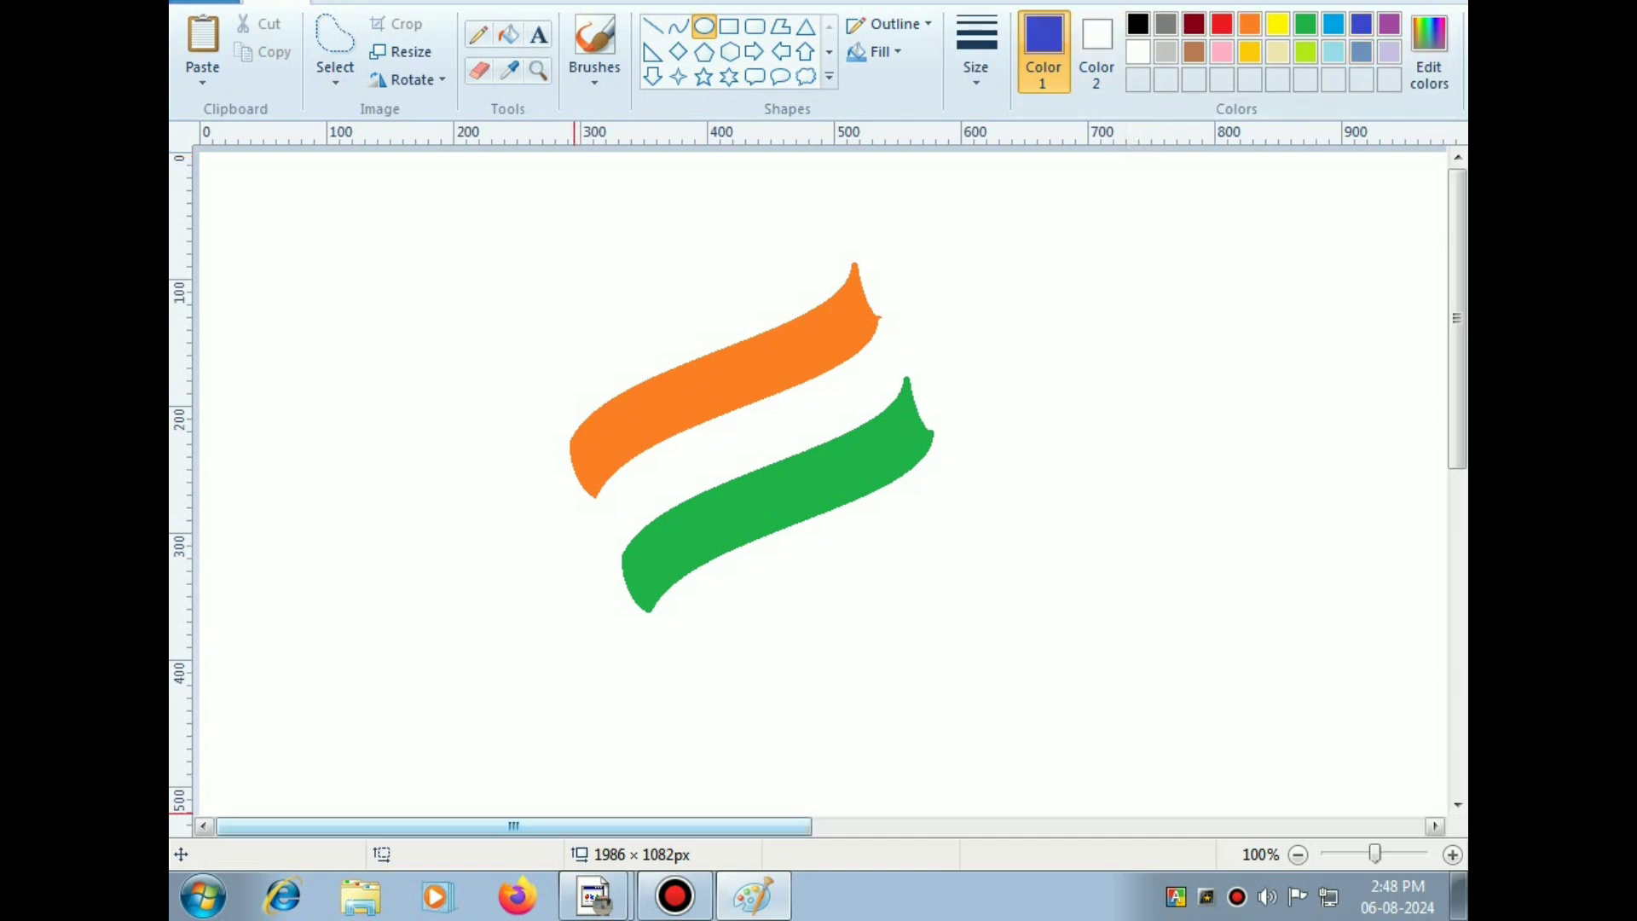
pyautogui.moveTo(513, 825); pyautogui.dragTo(699, 825)
pyautogui.moveTo(748, 324); pyautogui.dragTo(927, 537)
# Step: Center a small ellipse of about 47 × 60 px inside the large blue ellipse and fill it with blue
pyautogui.moveTo(1002, 465); pyautogui.dragTo(839, 436)
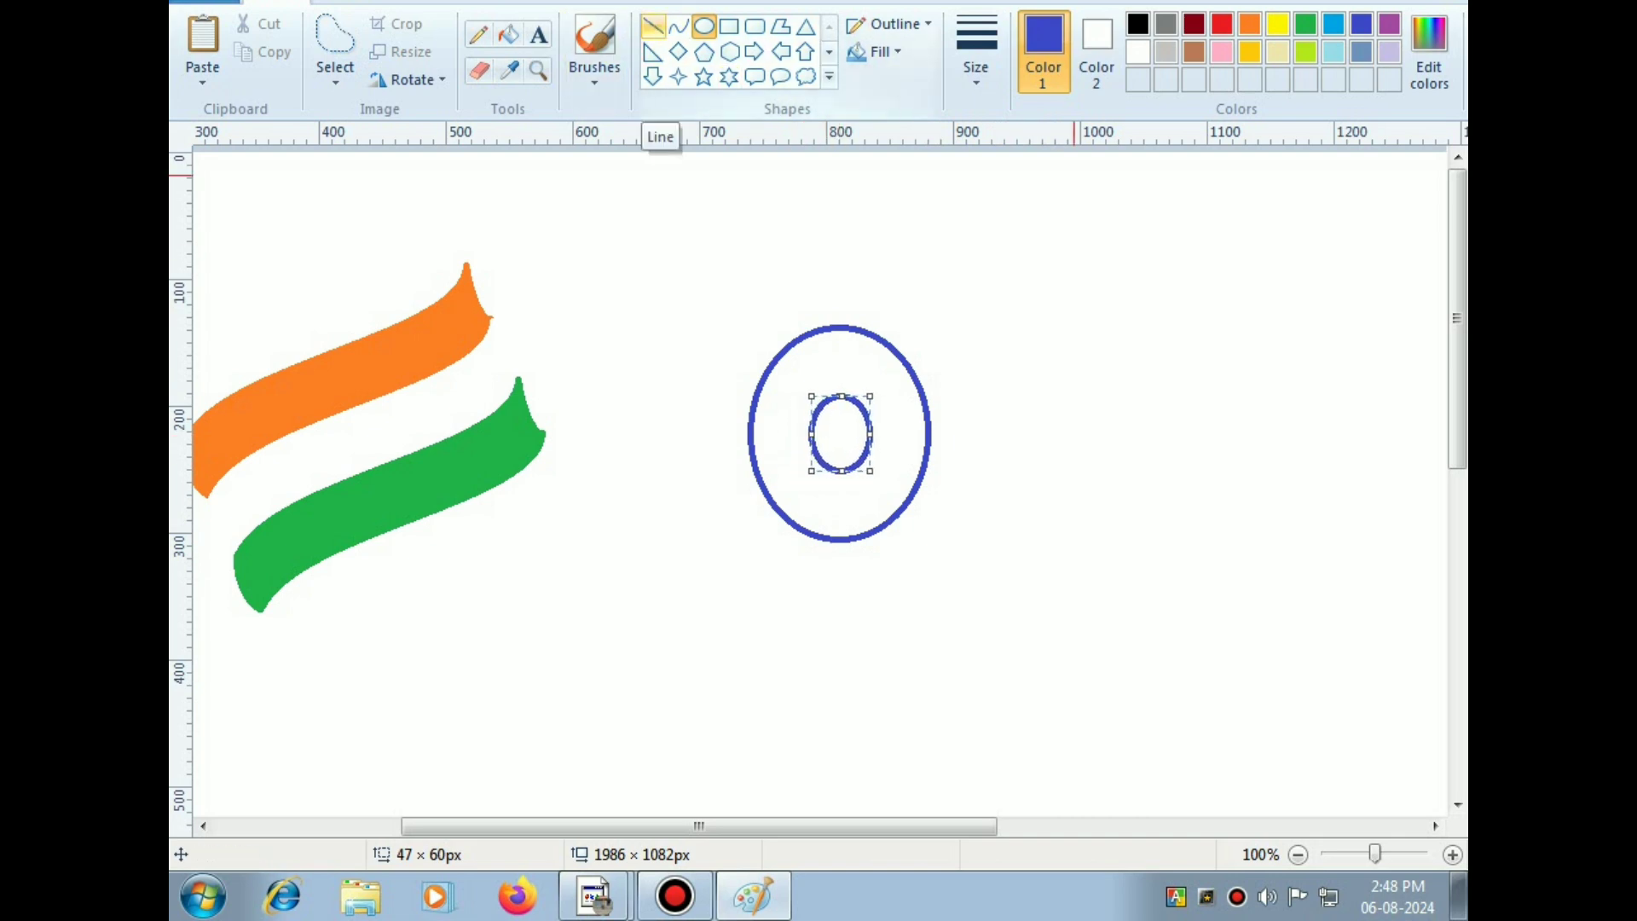
pyautogui.click(509, 34)
pyautogui.click(827, 435)
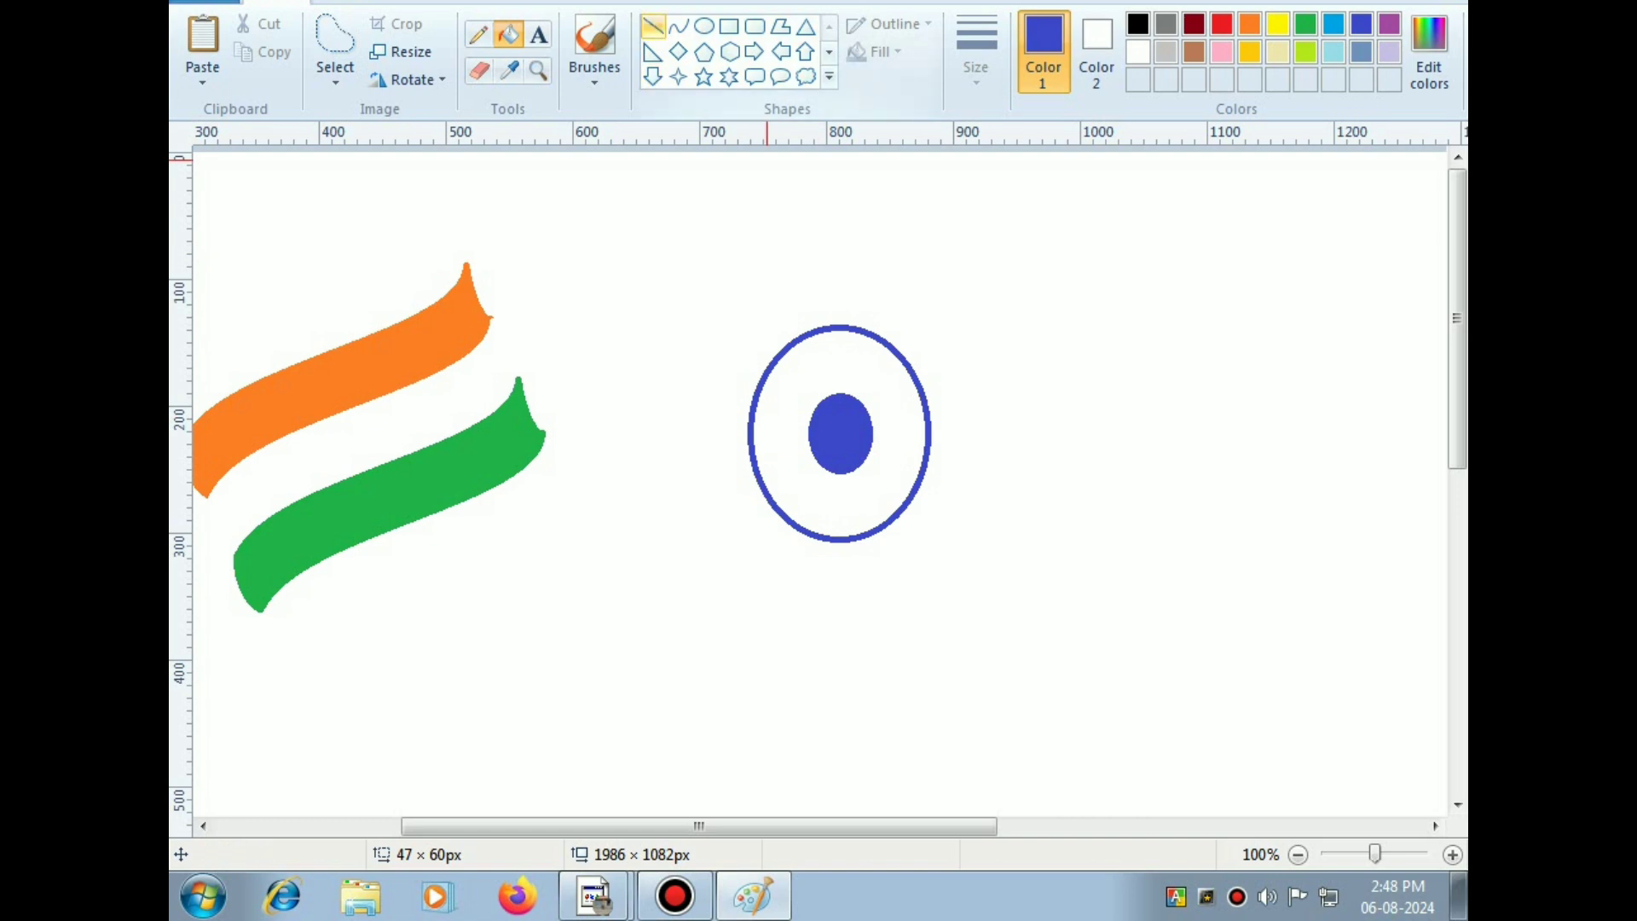
# Step: Draw a vertical blue line about 167 px long through the wheel's center from rim to rim and align it with the hub
pyautogui.click(653, 26)
pyautogui.moveTo(844, 329); pyautogui.dragTo(844, 531)
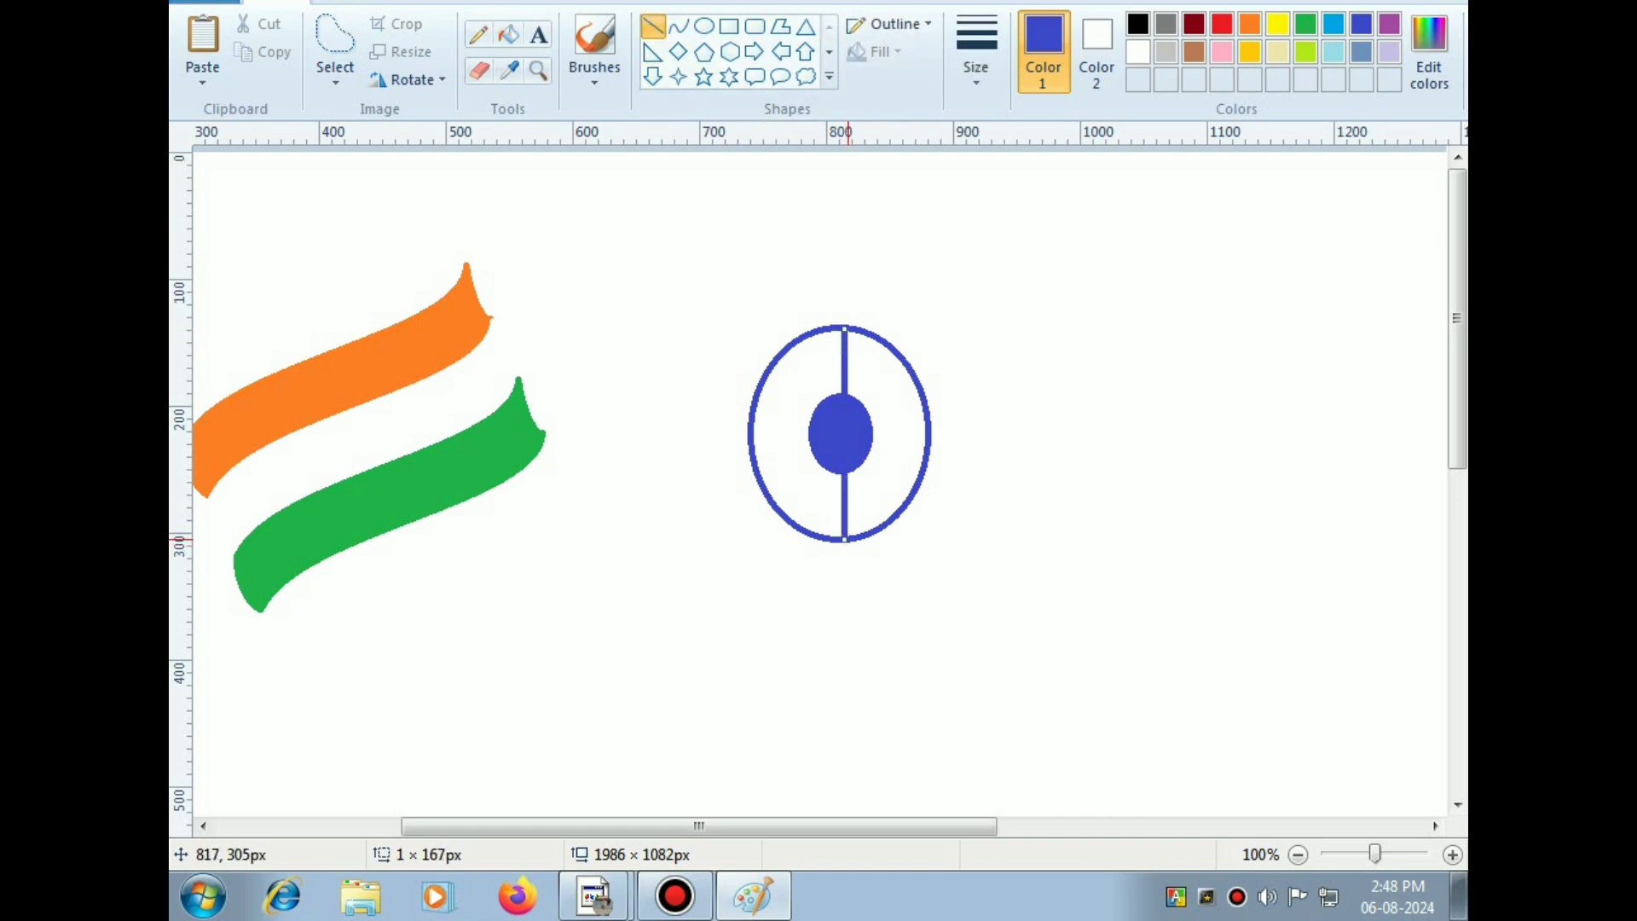
pyautogui.moveTo(847, 537); pyautogui.dragTo(842, 537)
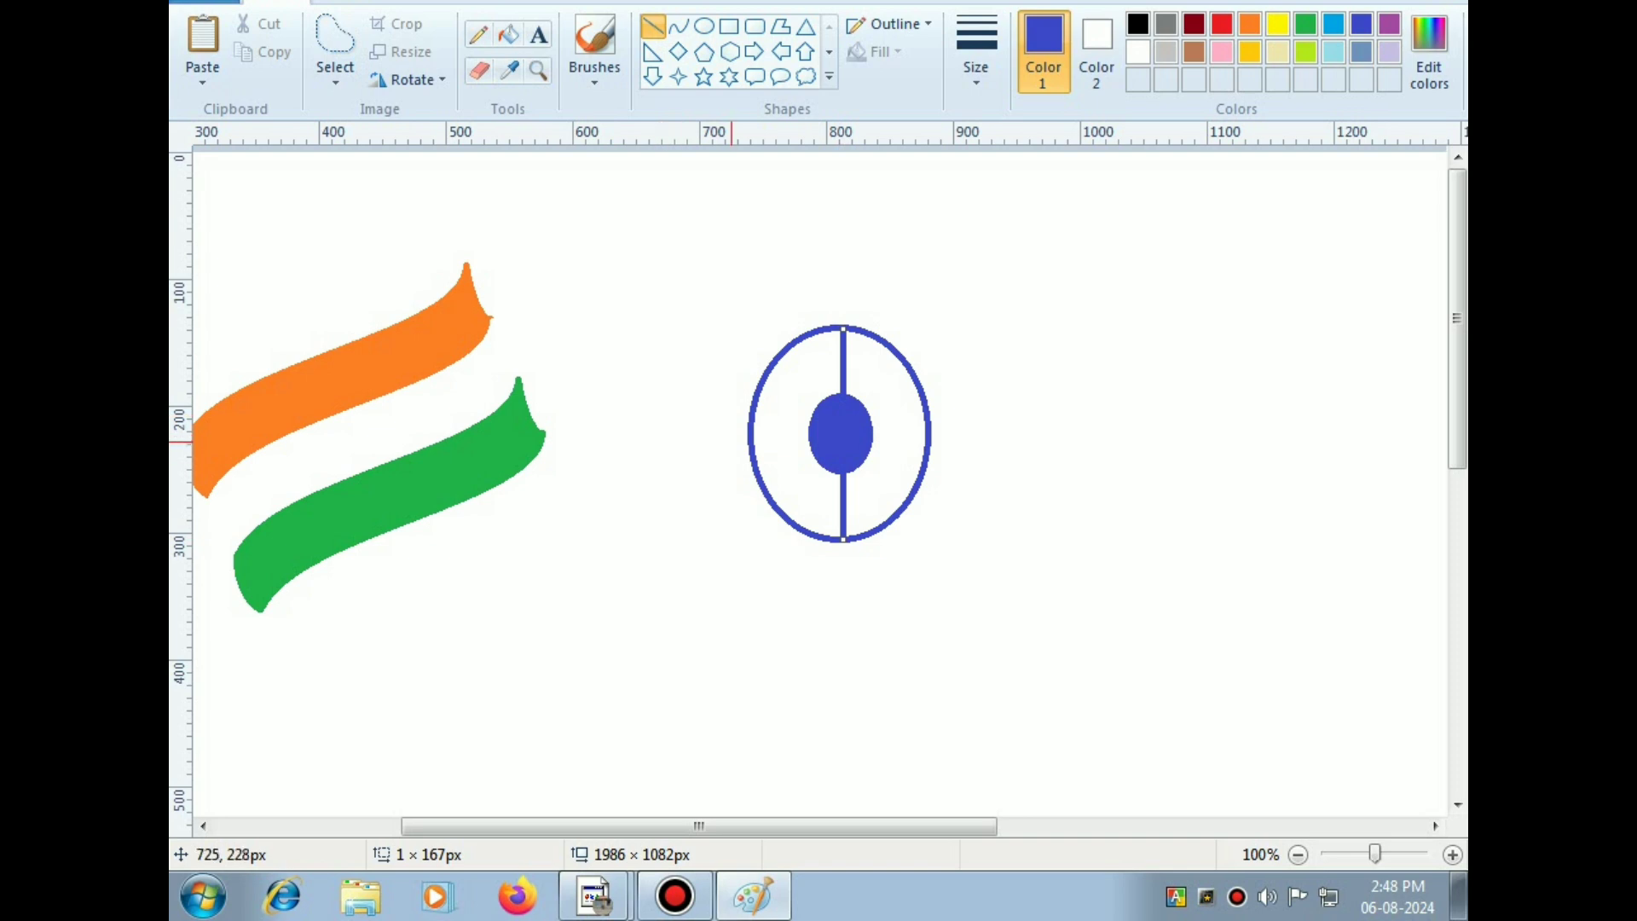
# Step: Draw a level horizontal blue line through the wheel's center from rim to rim, discarding the slanted first attempt
pyautogui.moveTo(751, 433); pyautogui.dragTo(929, 440)
pyautogui.hotkey('ctrl', 'z')
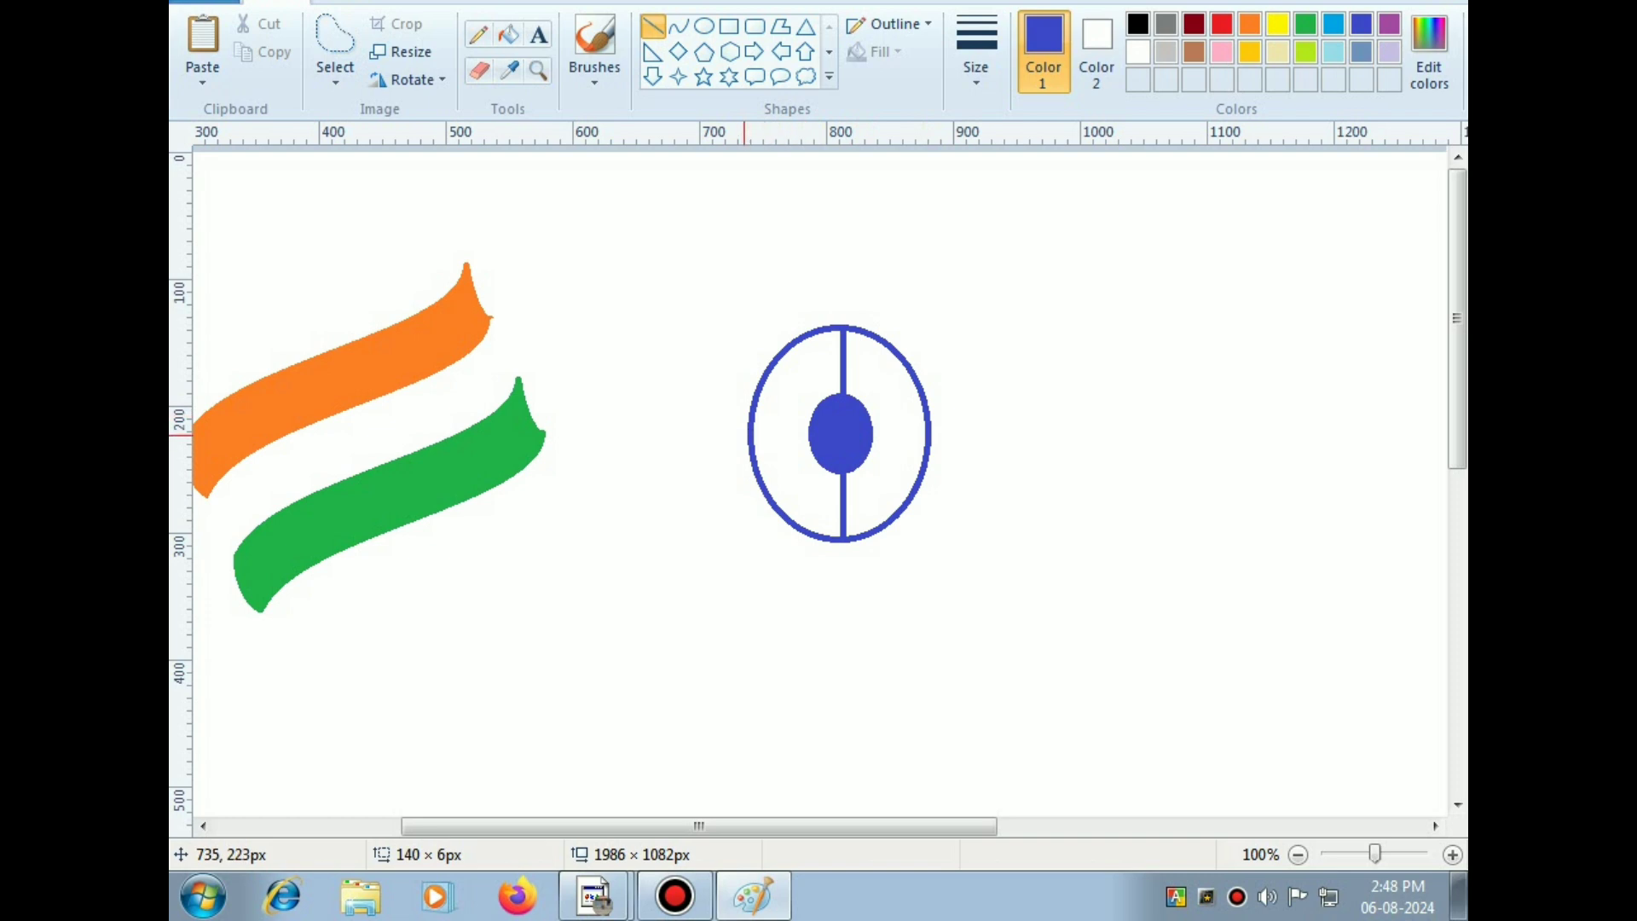
pyautogui.moveTo(751, 434); pyautogui.dragTo(952, 435)
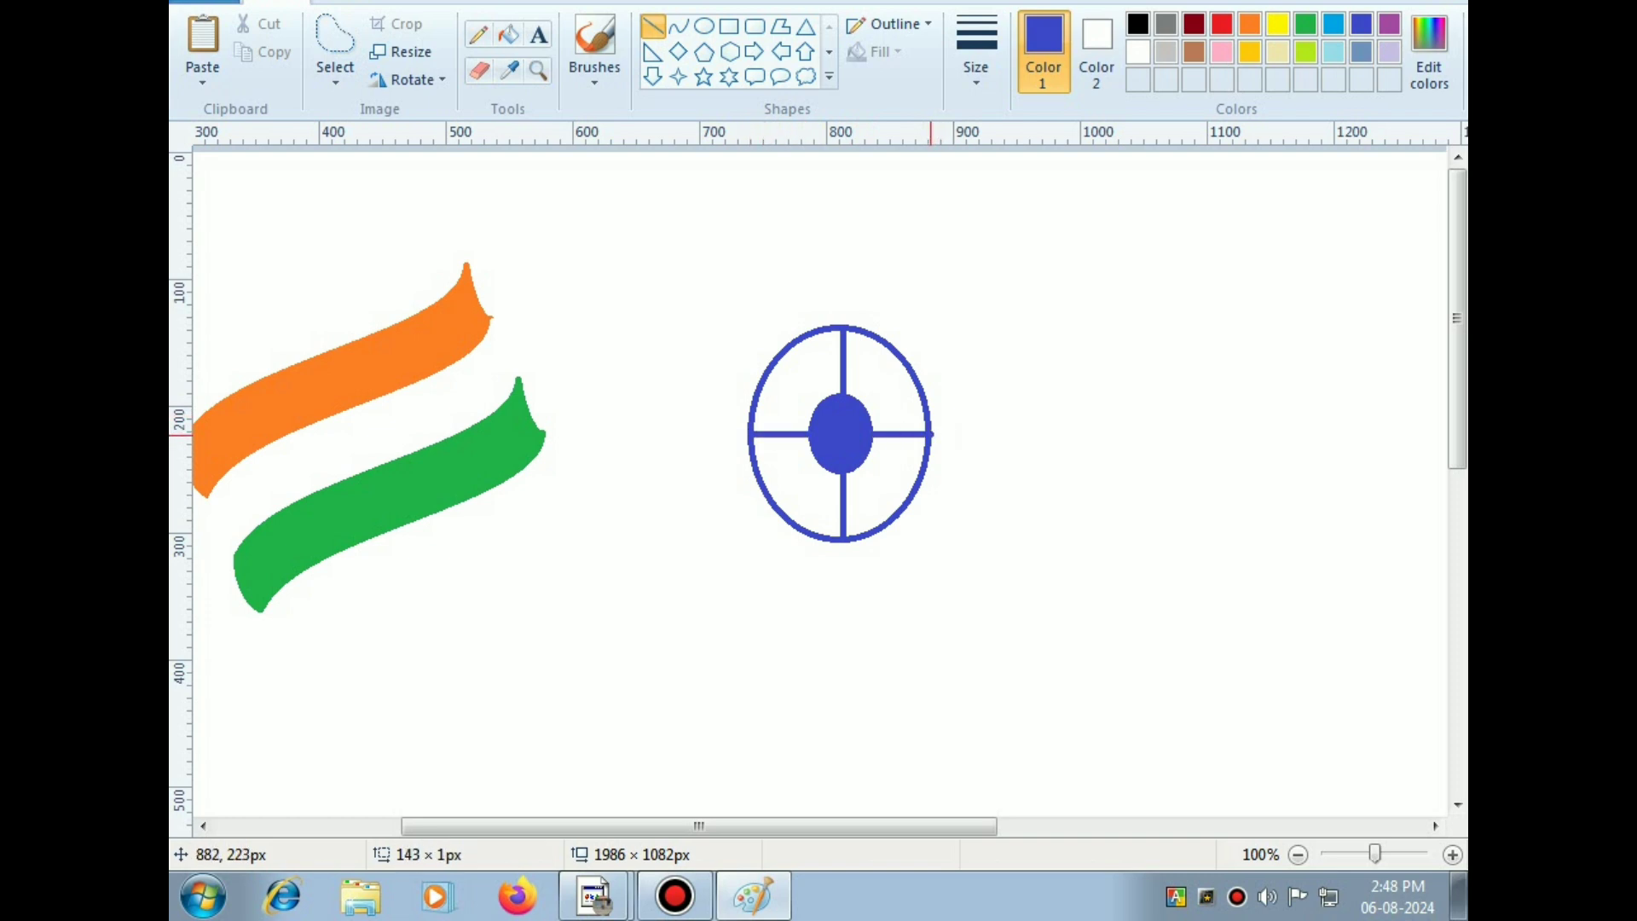
pyautogui.click(1056, 635)
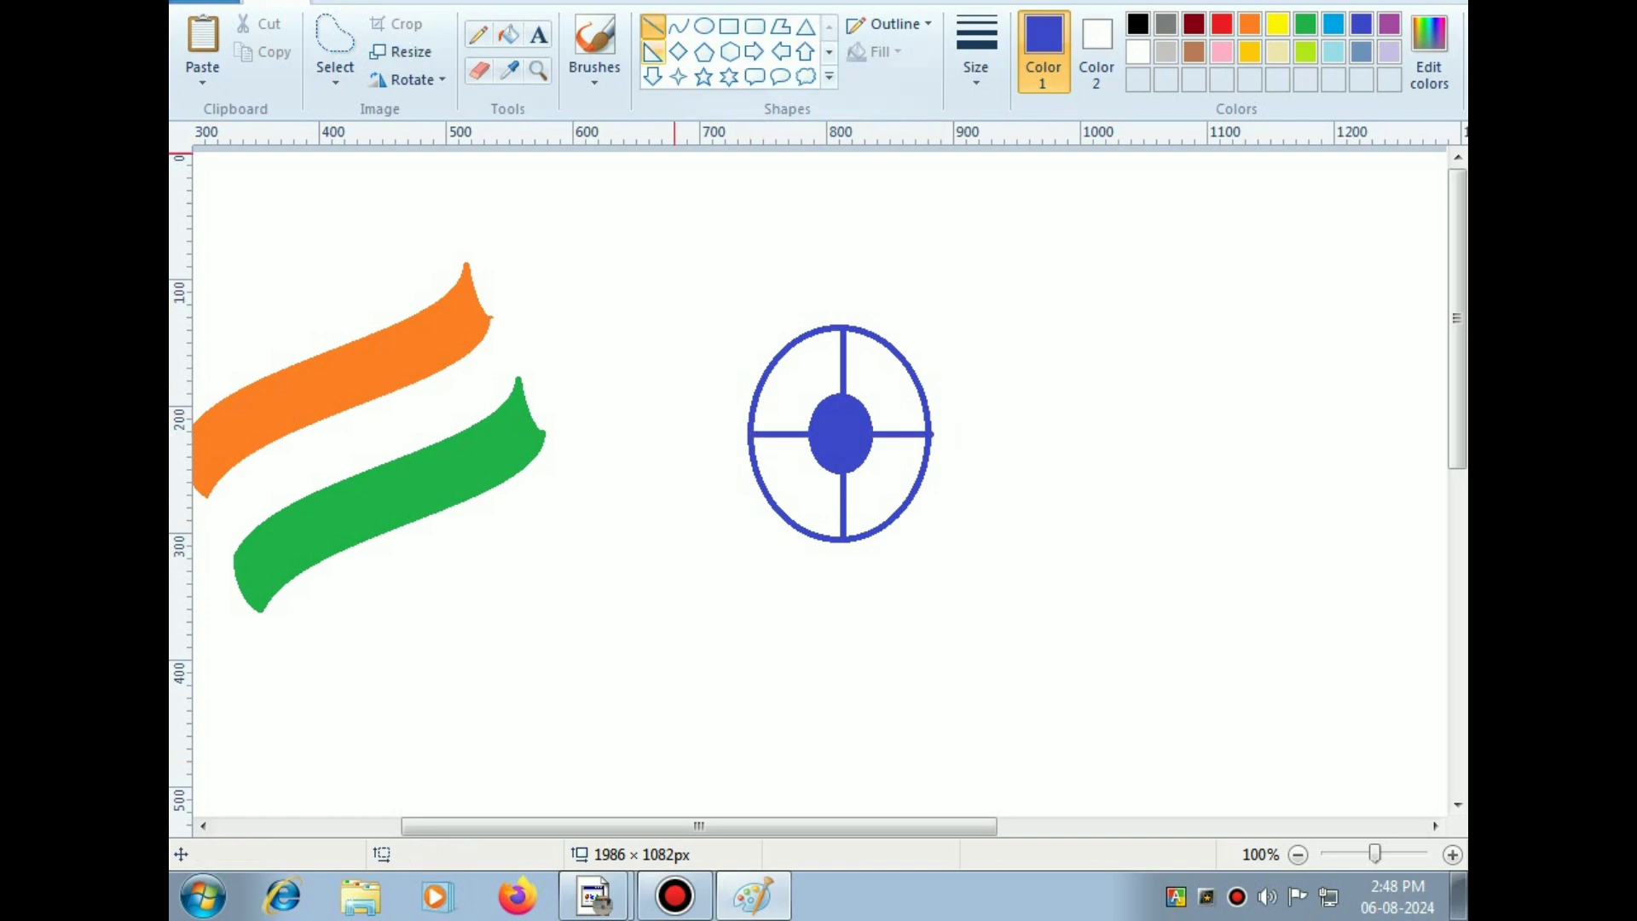
# Step: Draw three blue spokes from the rim to the hub in the wheel's upper-left quadrant
pyautogui.moveTo(752, 397); pyautogui.dragTo(824, 428)
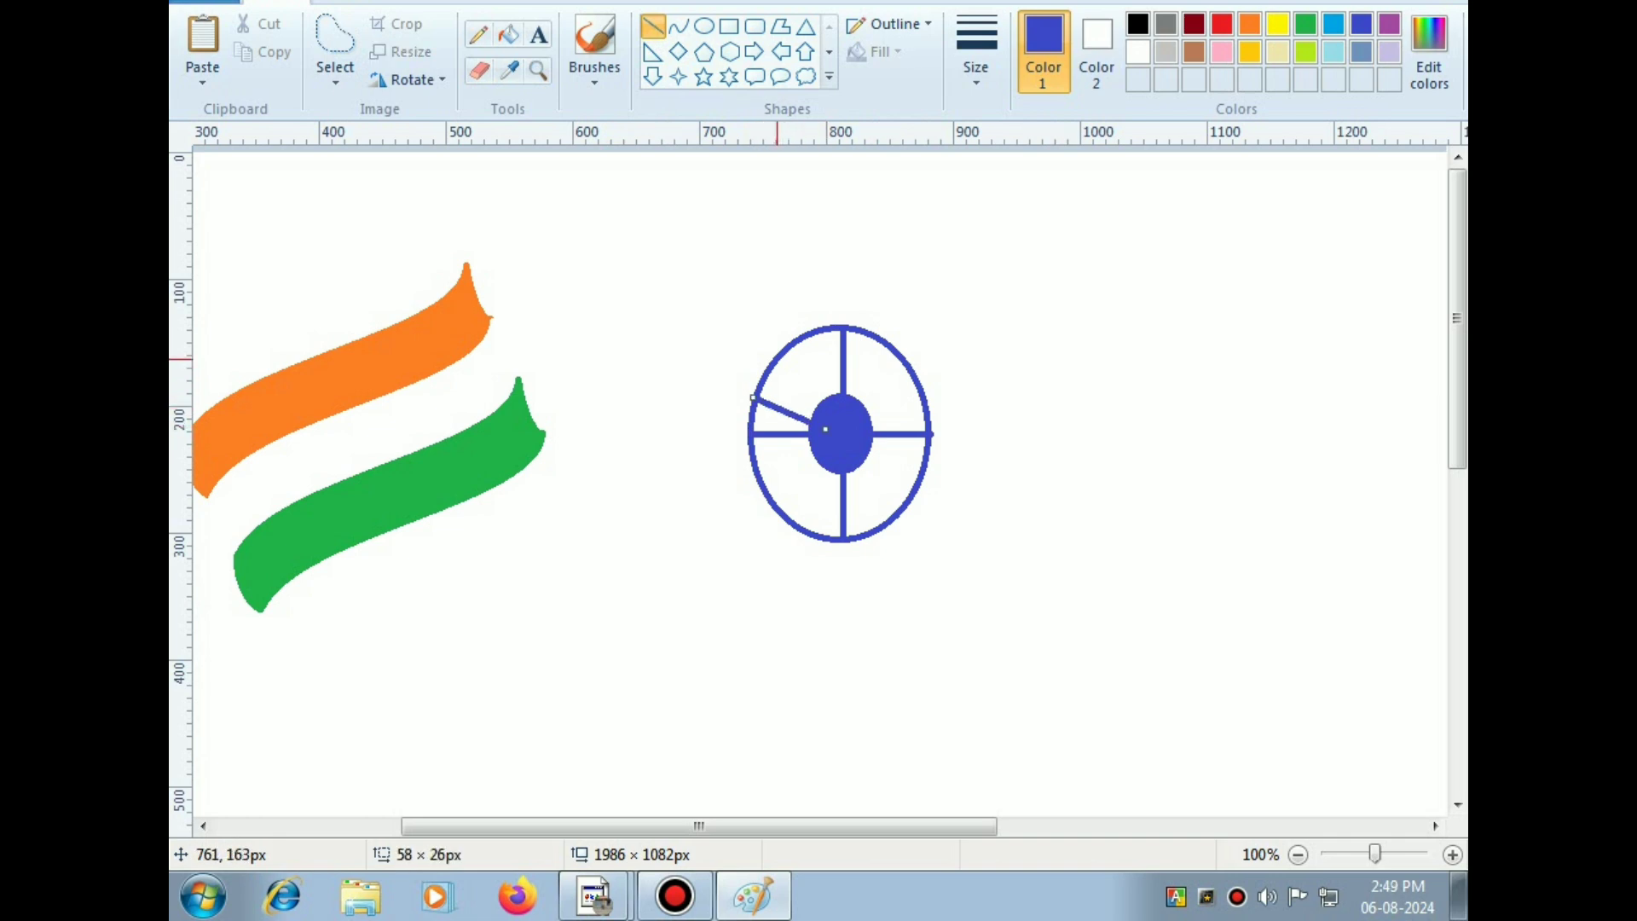
pyautogui.moveTo(778, 358); pyautogui.dragTo(837, 434)
pyautogui.moveTo(799, 344); pyautogui.dragTo(823, 400)
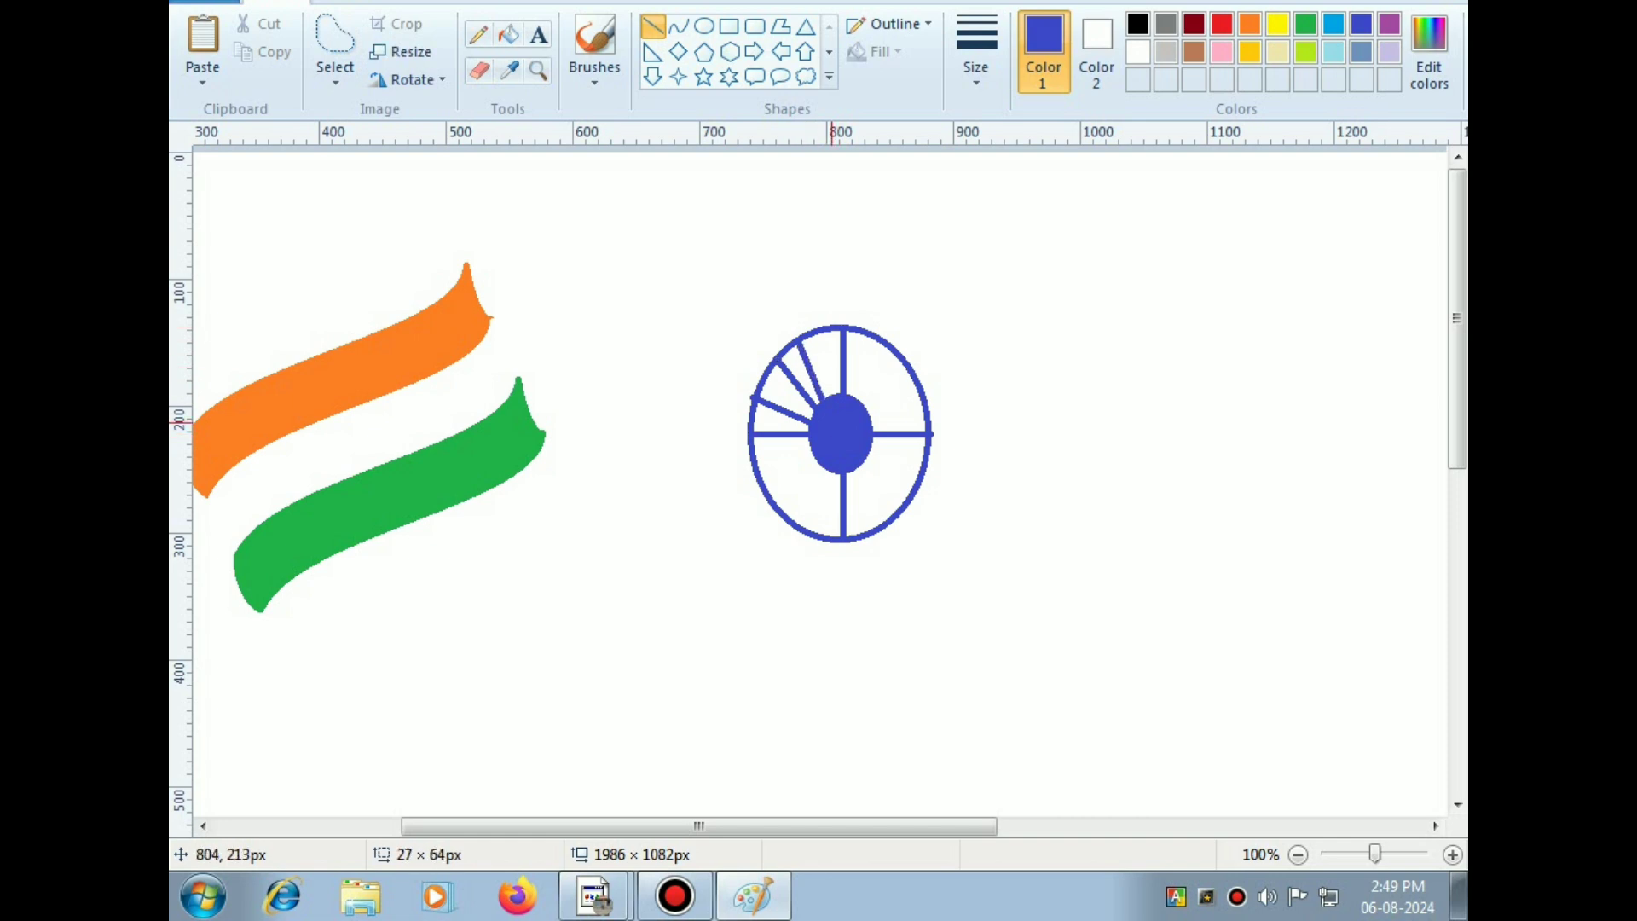
# Step: Draw a fourth blue spoke, about 11 × 73 px, from the rim to the hub beside the vertical line in the upper-left quadrant
pyautogui.click(822, 327)
pyautogui.moveTo(823, 327); pyautogui.dragTo(833, 412)
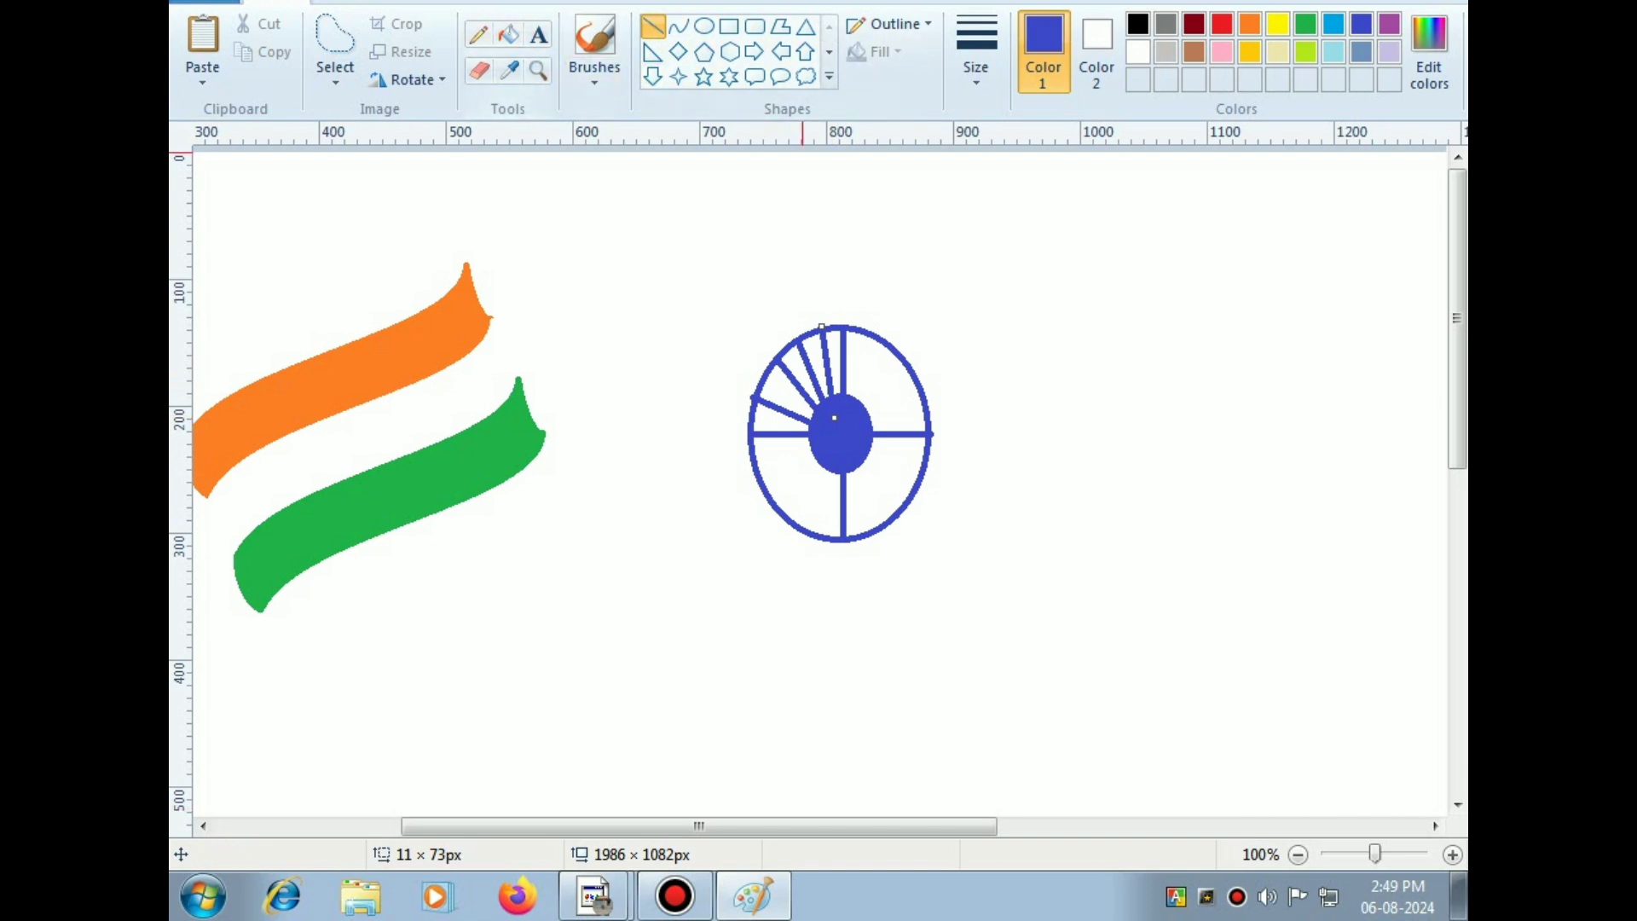
# Step: Test the blue brush on the blank canvas beside the wheel, and paint round dots along the upper-left rim between the spokes
pyautogui.click(595, 73)
pyautogui.click(592, 117)
pyautogui.moveTo(1173, 288); pyautogui.dragTo(1212, 319)
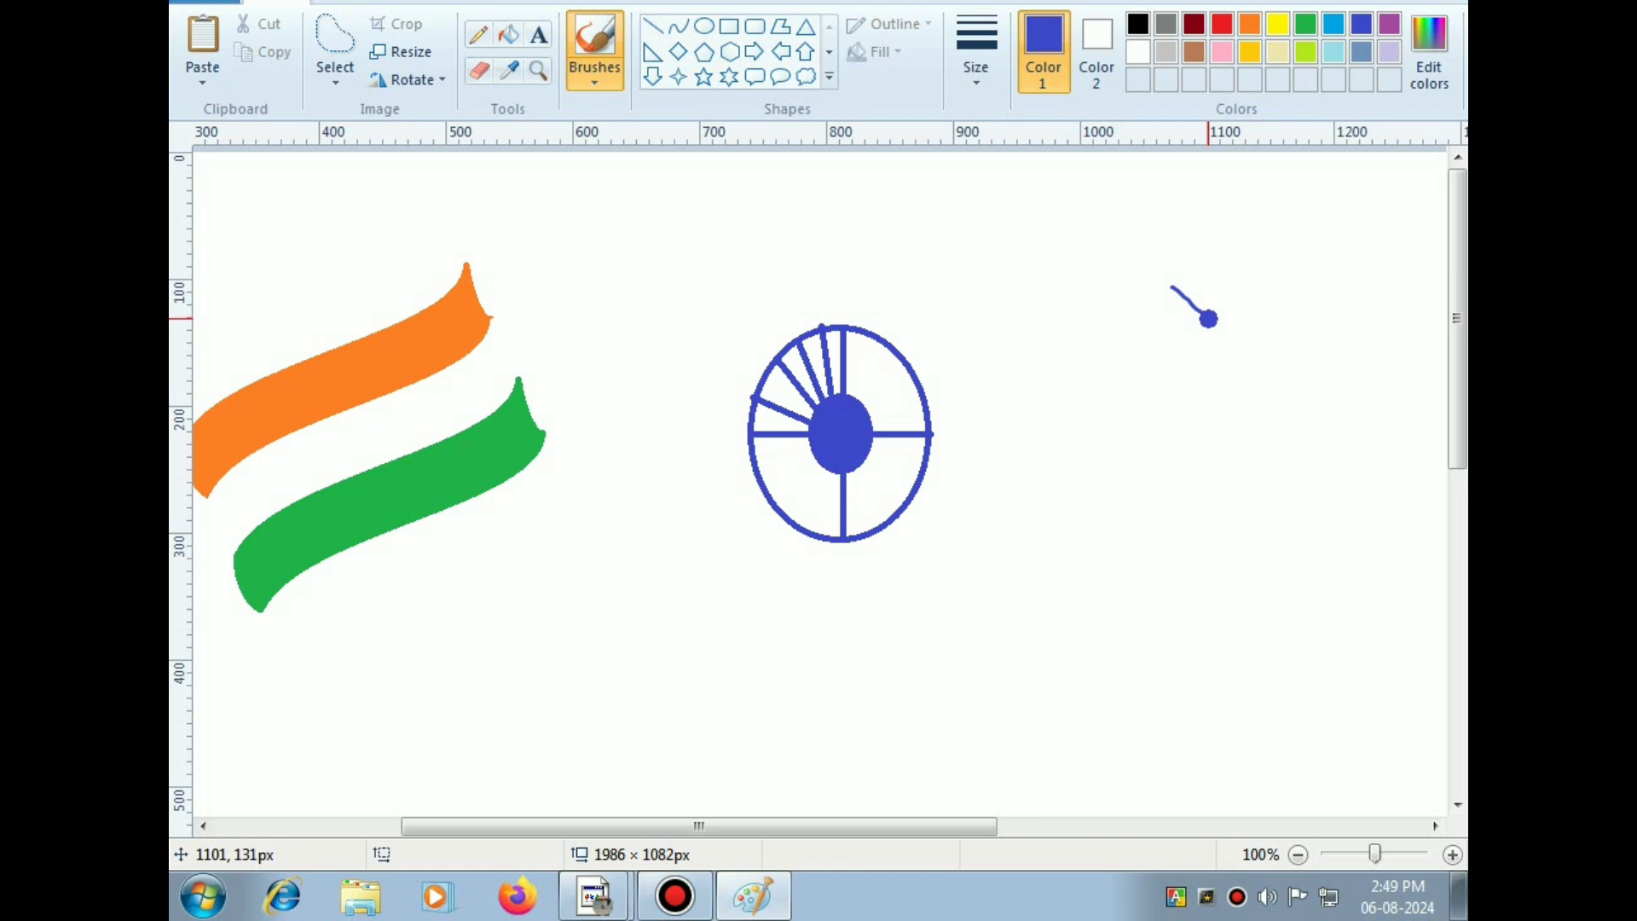
pyautogui.click(1204, 430)
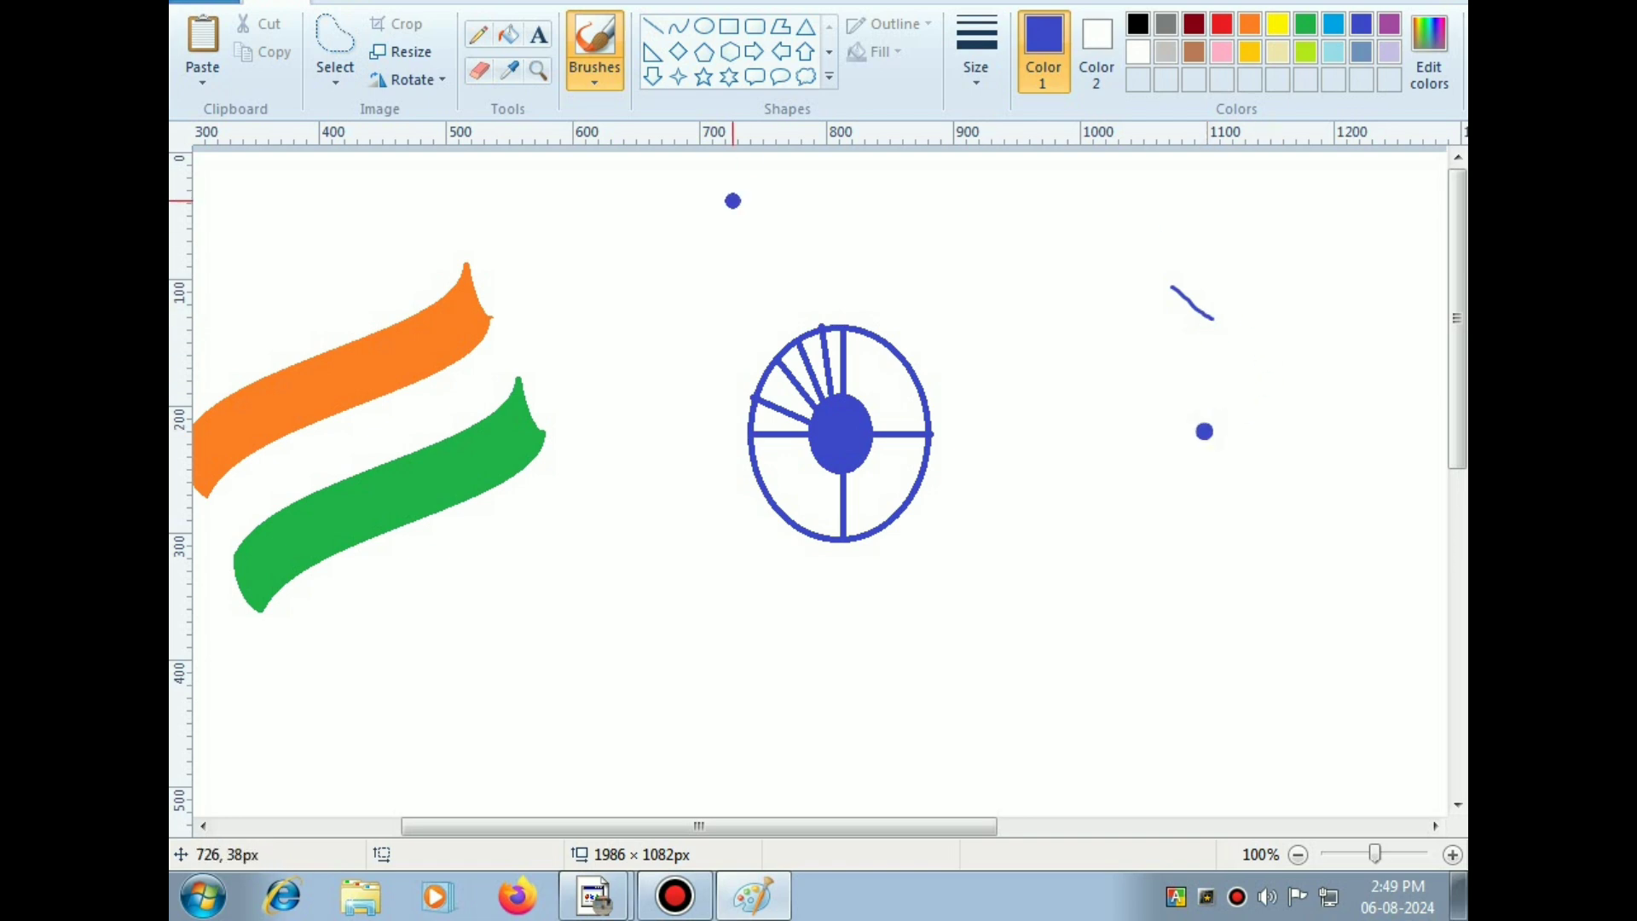
pyautogui.click(801, 336)
pyautogui.click(787, 352)
pyautogui.click(774, 371)
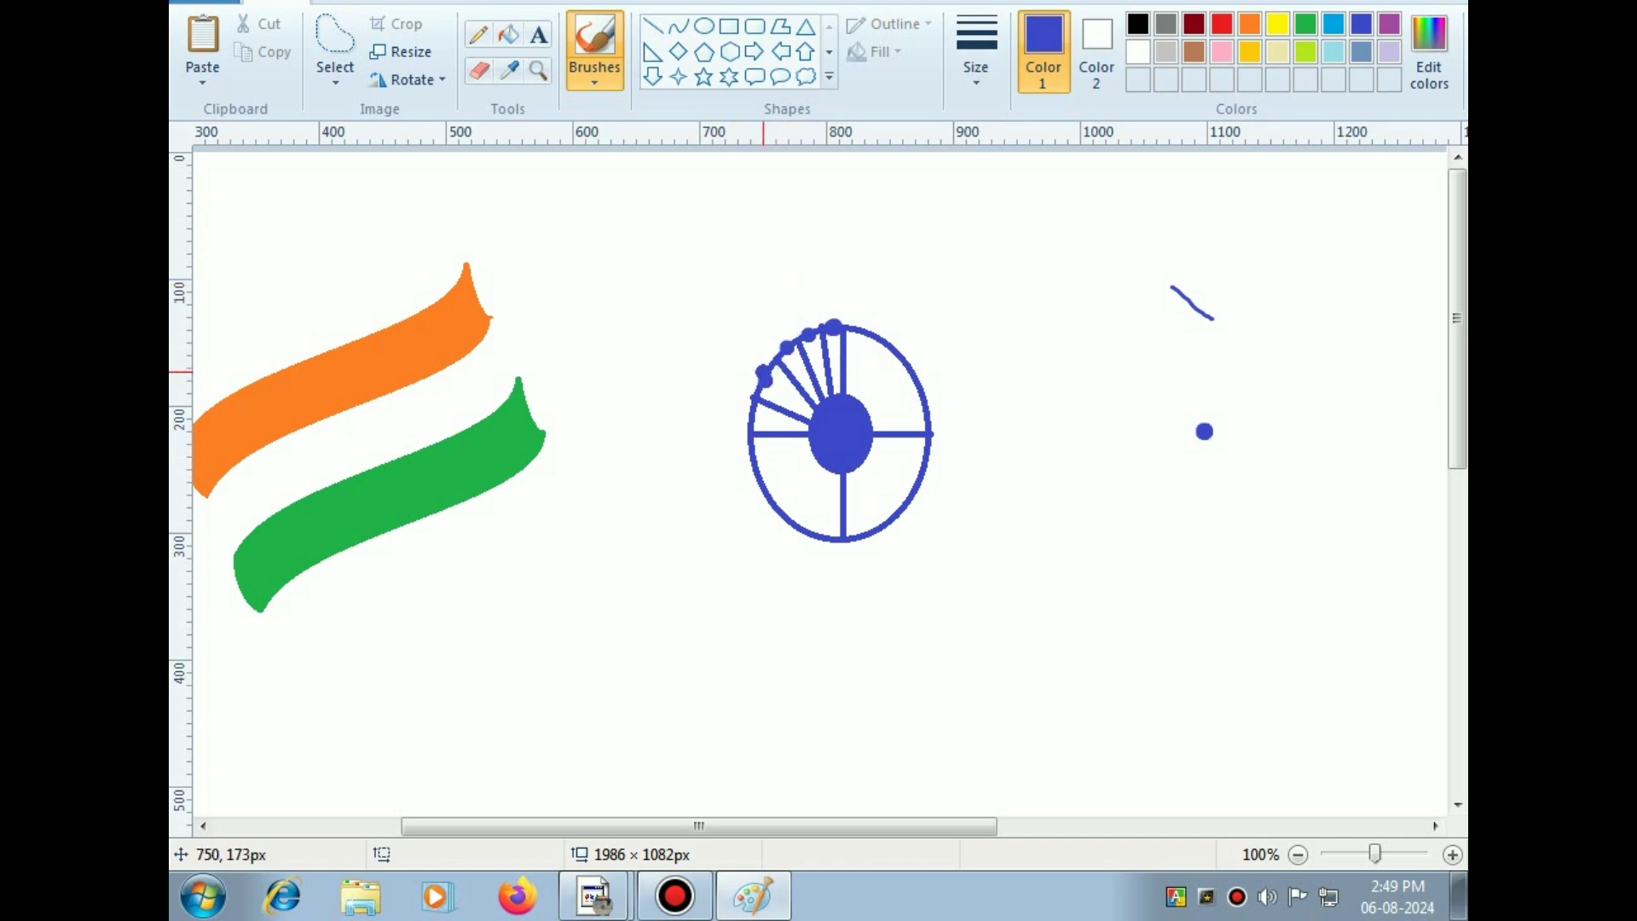
pyautogui.click(751, 416)
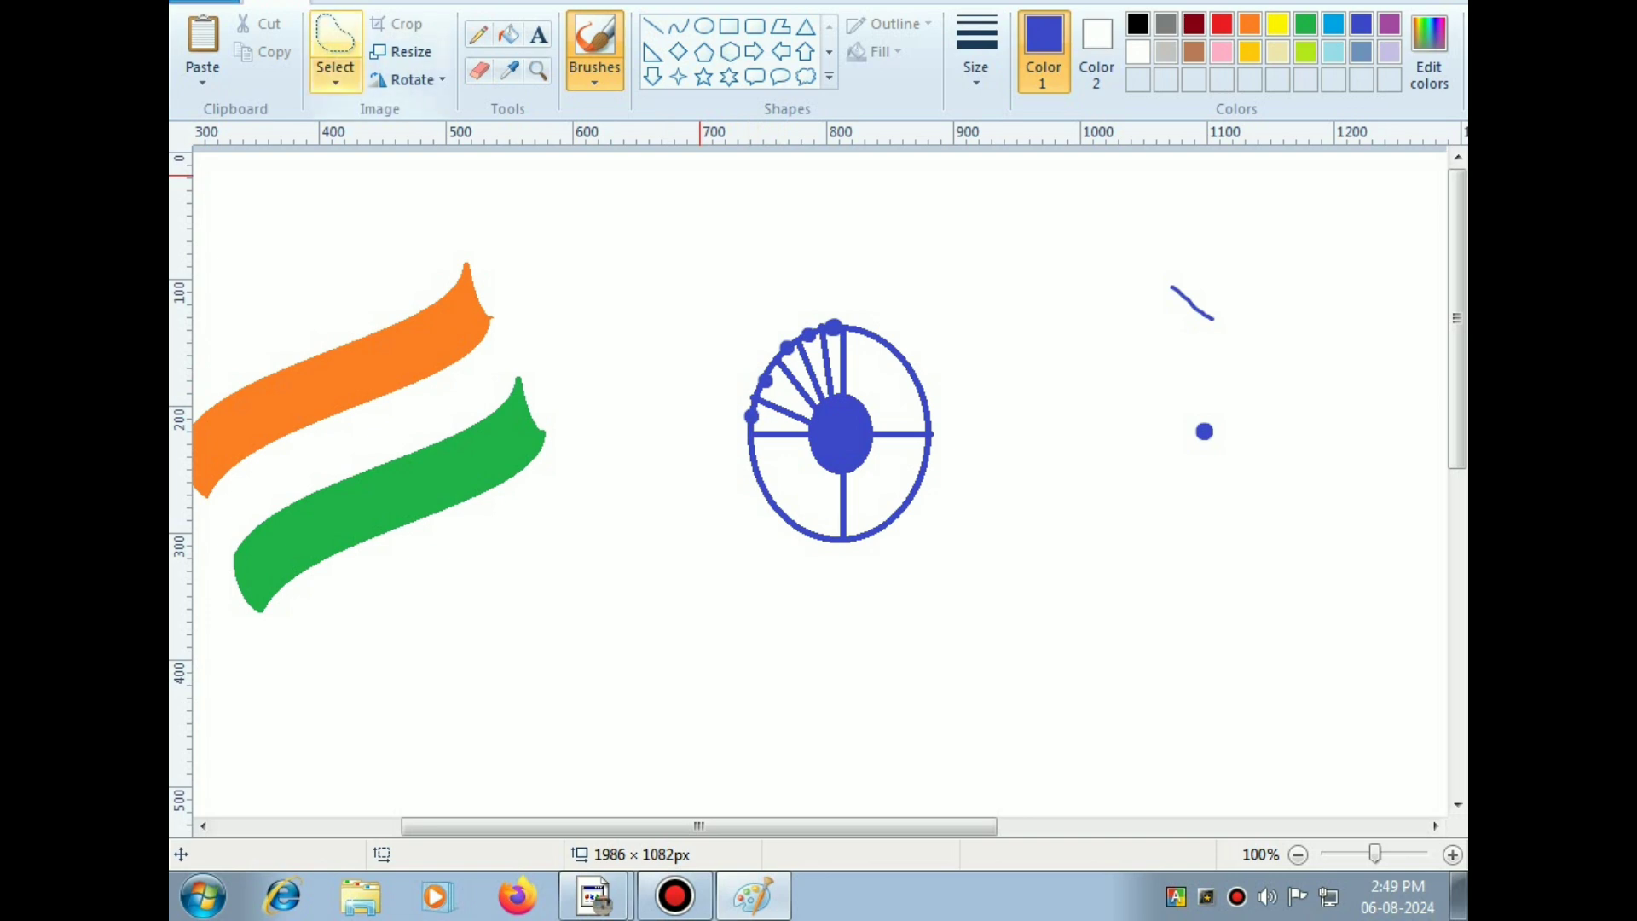
# Step: Cut the wheel's upper-left quadrant using a rectangular selection of about 182 × 171 px and delete the rest of the wheel
pyautogui.click(335, 77)
pyautogui.click(421, 135)
pyautogui.moveTo(613, 218); pyautogui.dragTo(842, 426)
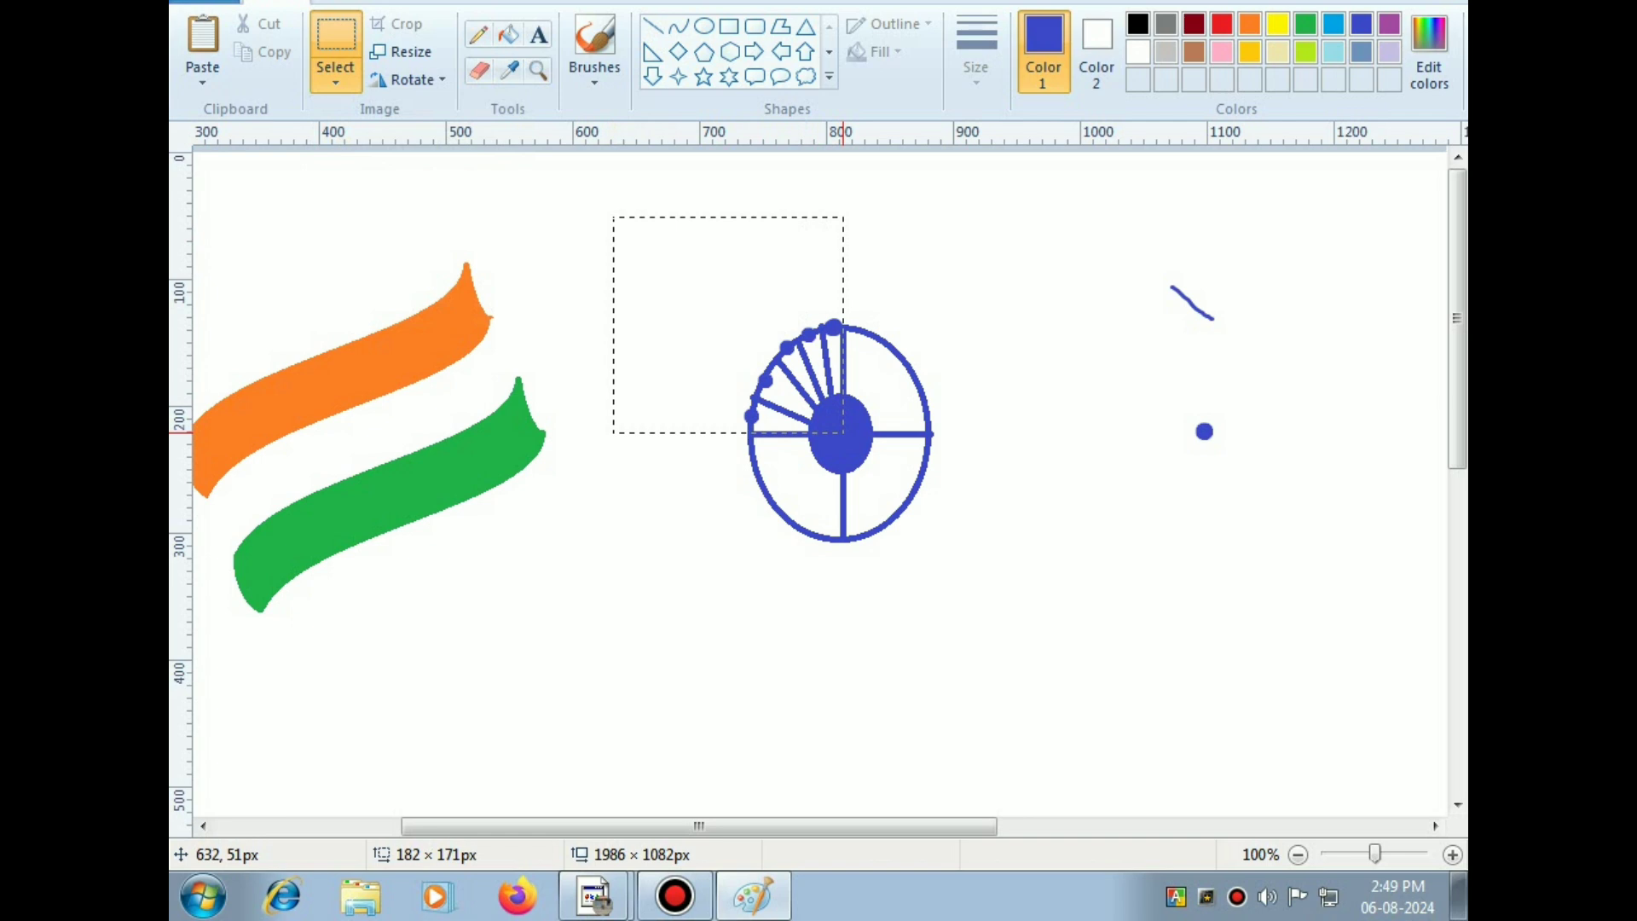
pyautogui.moveTo(843, 432); pyautogui.dragTo(845, 434)
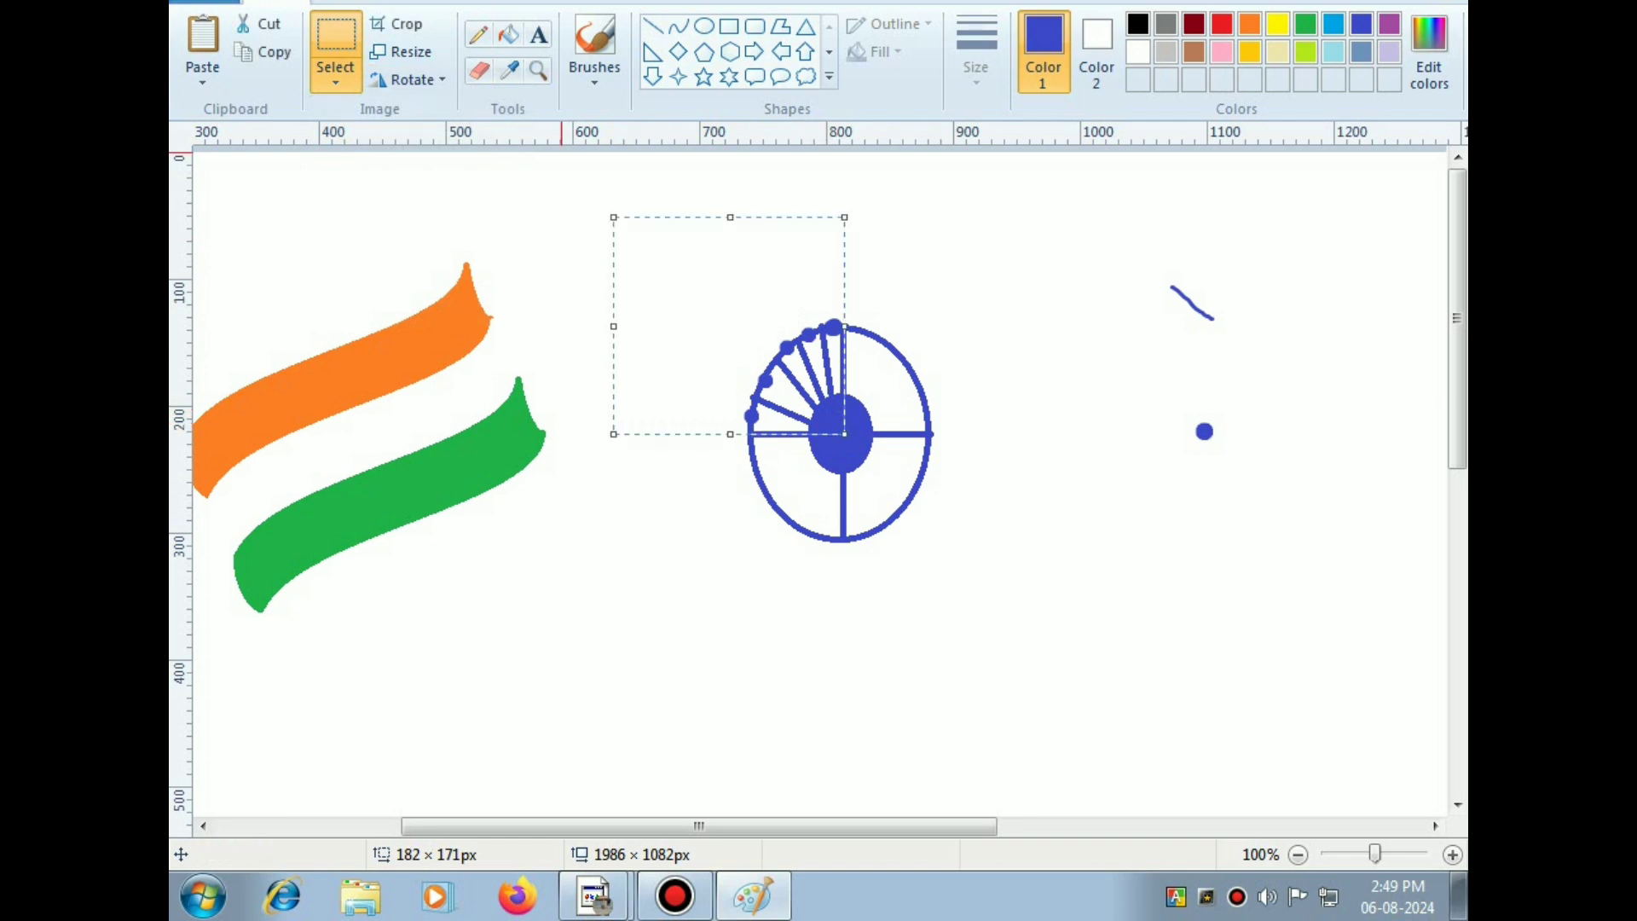
pyautogui.click(260, 24)
pyautogui.moveTo(662, 245); pyautogui.dragTo(970, 587)
pyautogui.press('Delete')
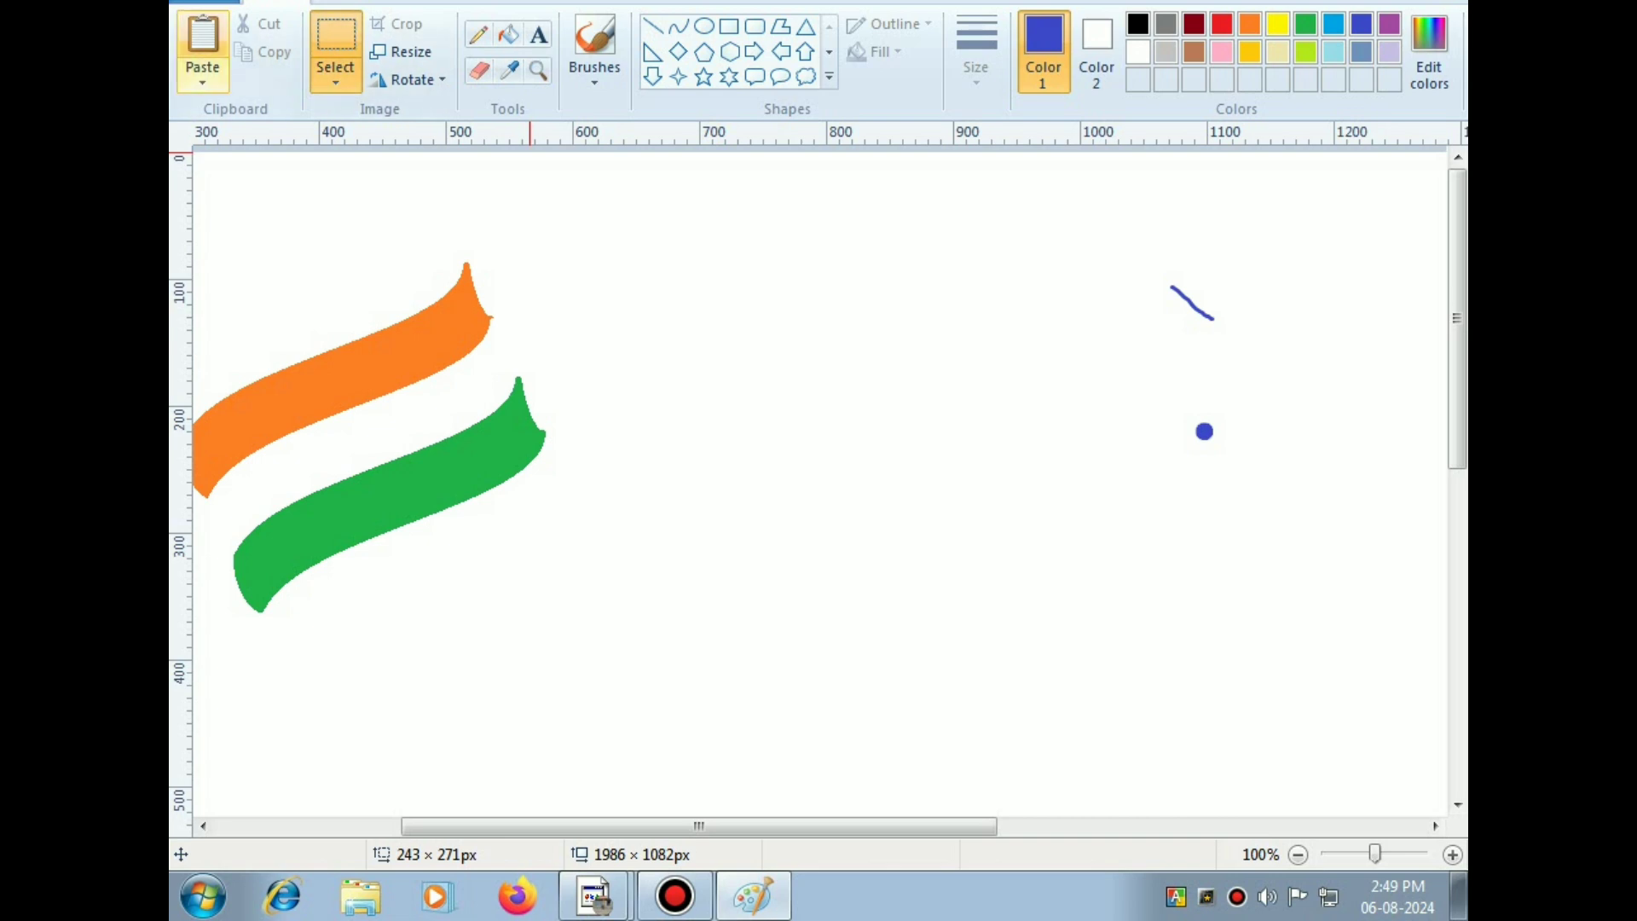
# Step: Paste the wheel quadrant twice, flip the second copy horizontally and join both into the upper half of the wheel
pyautogui.click(202, 38)
pyautogui.moveTo(371, 267); pyautogui.dragTo(775, 352)
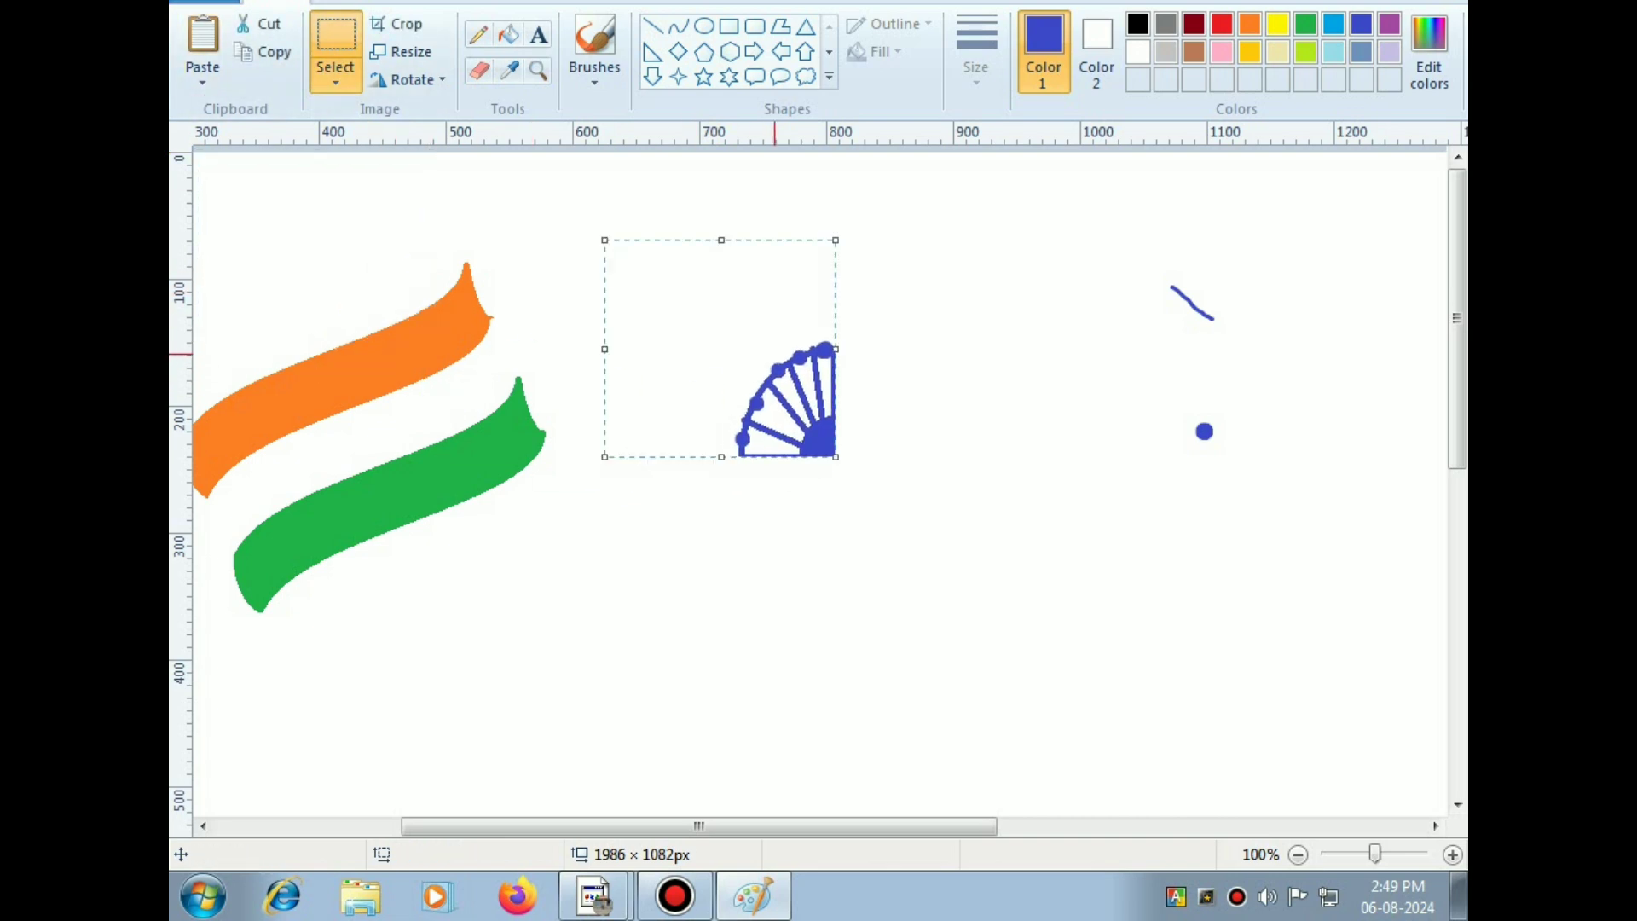
pyautogui.hotkey('ctrl', 'v')
pyautogui.moveTo(408, 297); pyautogui.dragTo(941, 368)
pyautogui.click(407, 79)
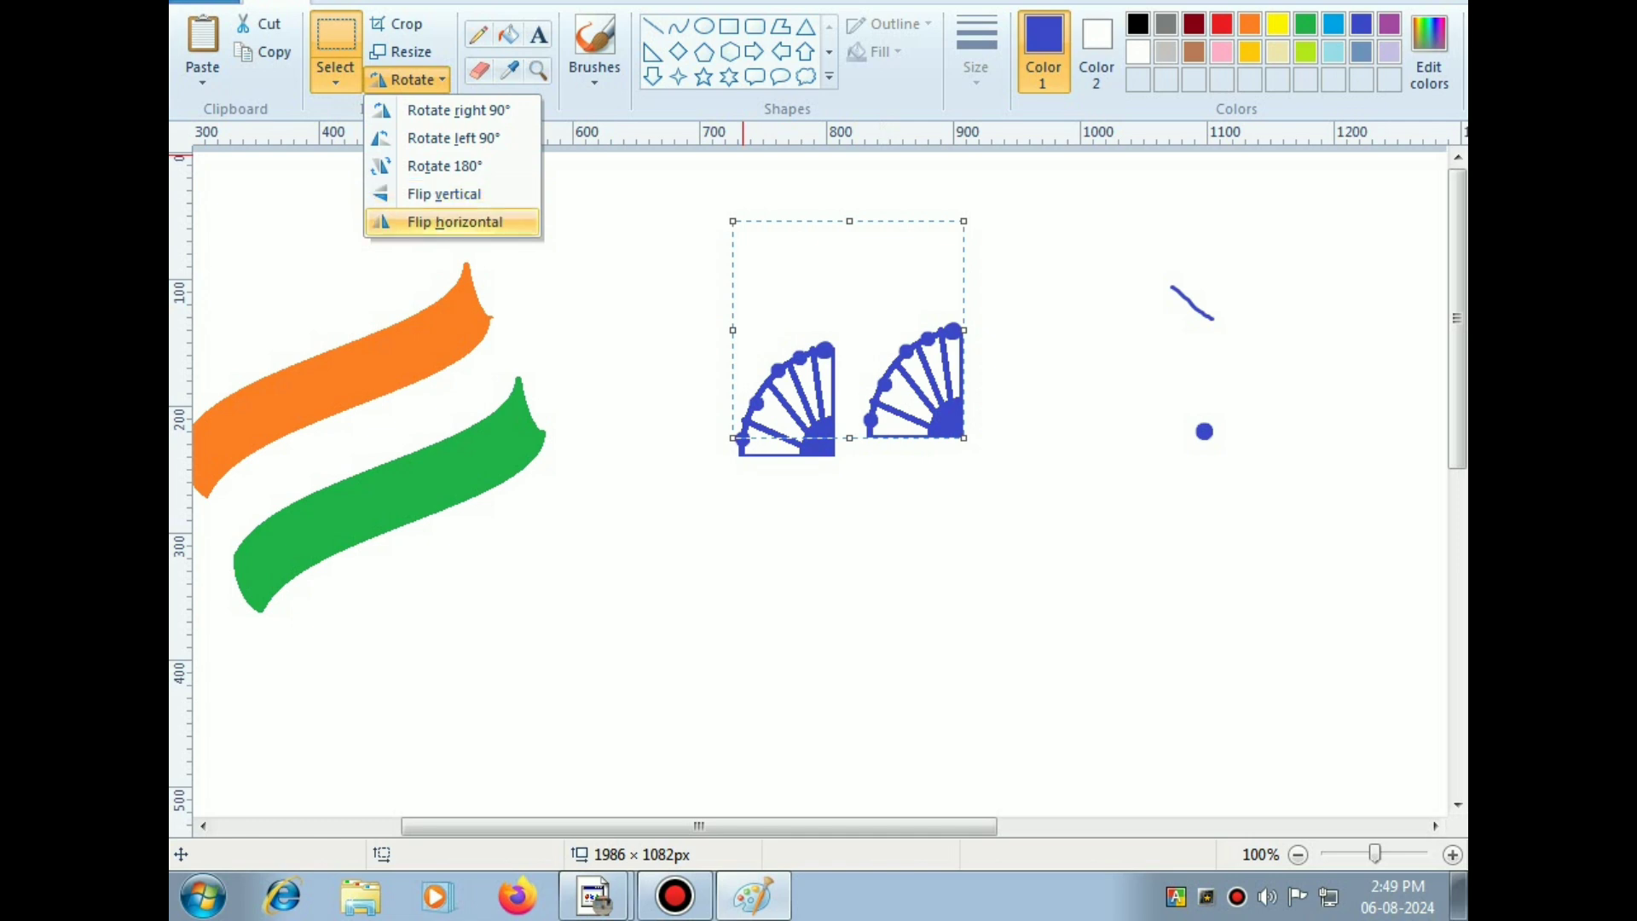
pyautogui.click(427, 221)
pyautogui.moveTo(814, 426)
pyautogui.mouseDown()
pyautogui.moveTo(911, 429)
pyautogui.moveTo(908, 413)
pyautogui.mouseUp()
pyautogui.click(1108, 445)
# Step: Copy and paste the half wheel, flip the copy vertically and align it below the original to complete the wheel
pyautogui.moveTo(643, 293); pyautogui.dragTo(964, 505)
pyautogui.click(265, 51)
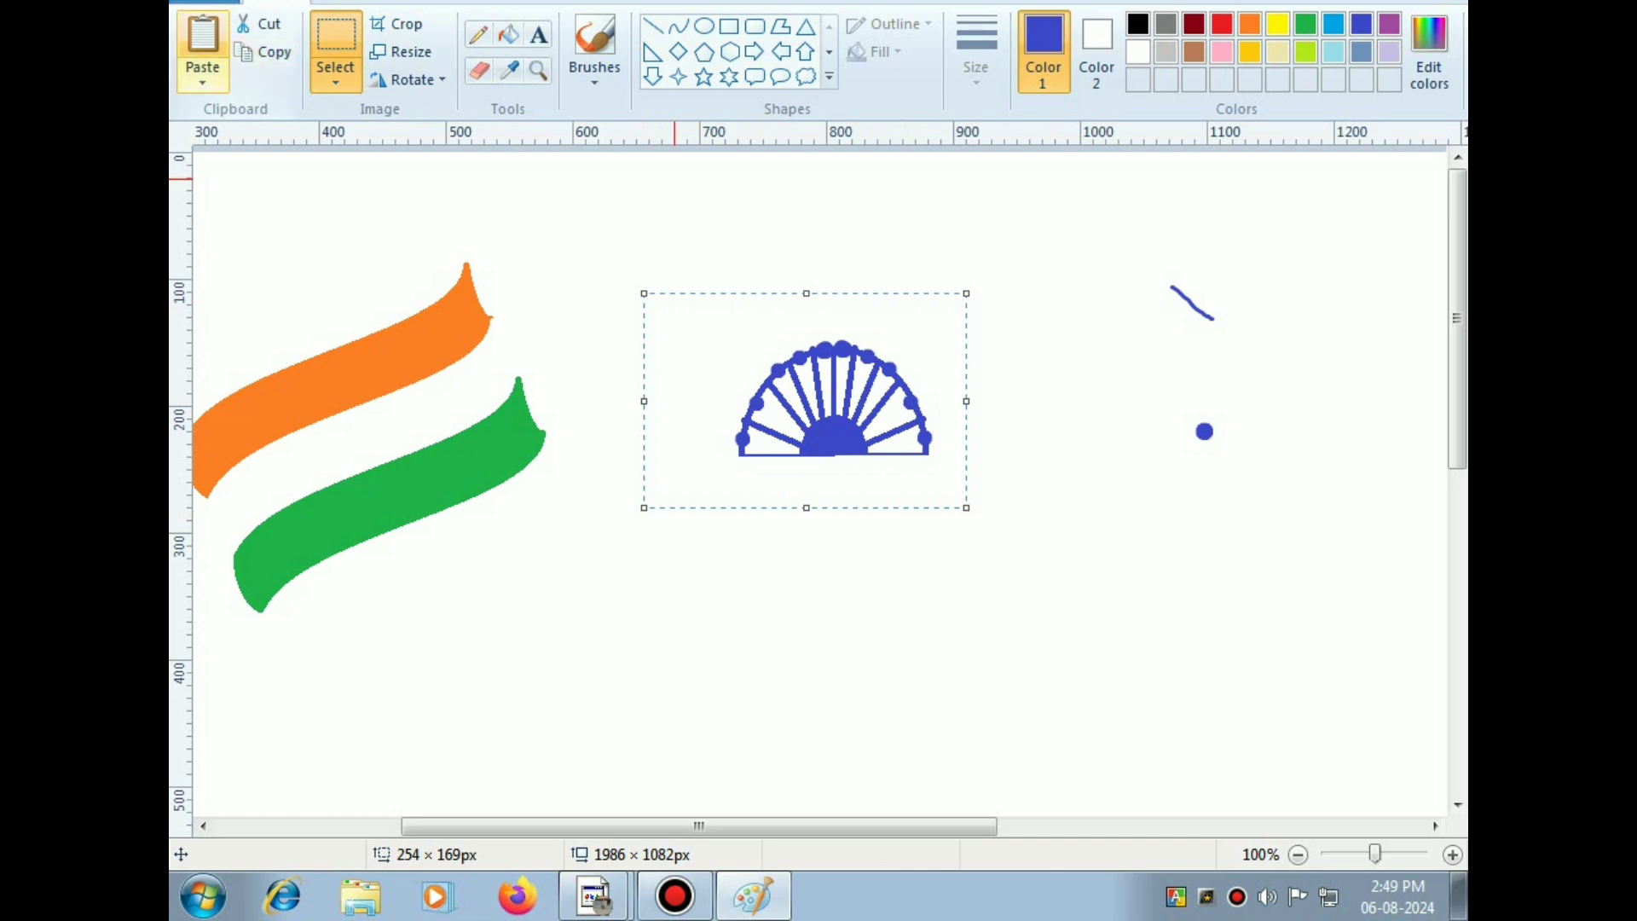
pyautogui.click(203, 39)
pyautogui.moveTo(388, 281); pyautogui.dragTo(845, 529)
pyautogui.click(408, 79)
pyautogui.click(444, 193)
pyautogui.click(723, 320)
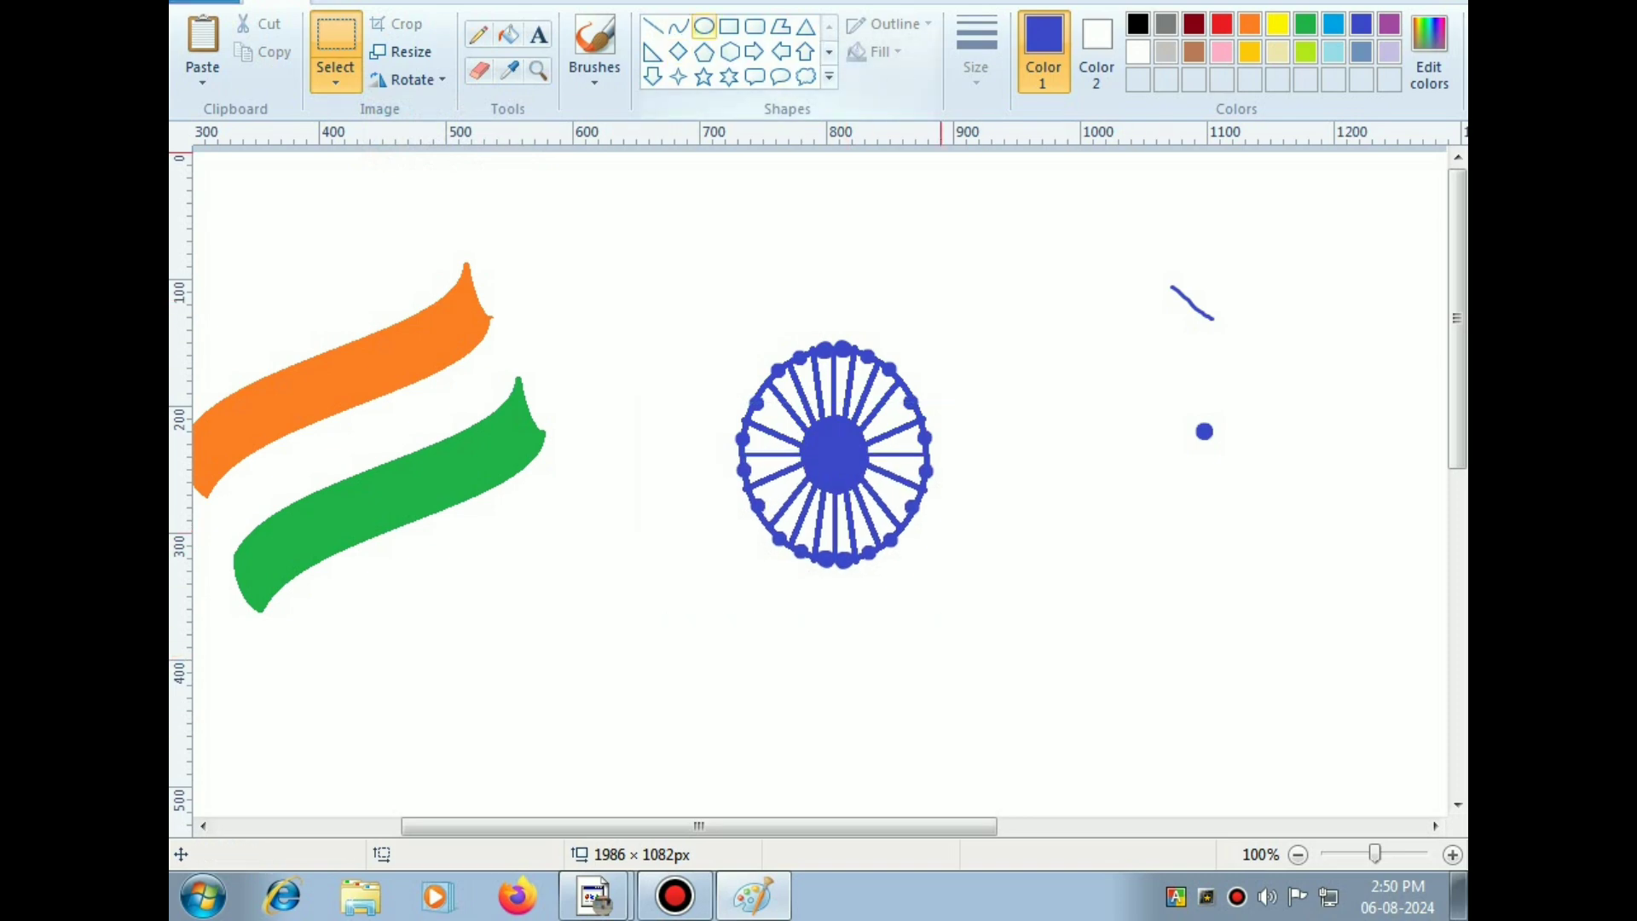
# Step: Draw a blue ellipse outline around the wheel and resize it to about 152 × 176 px so it follows the rim
pyautogui.click(704, 25)
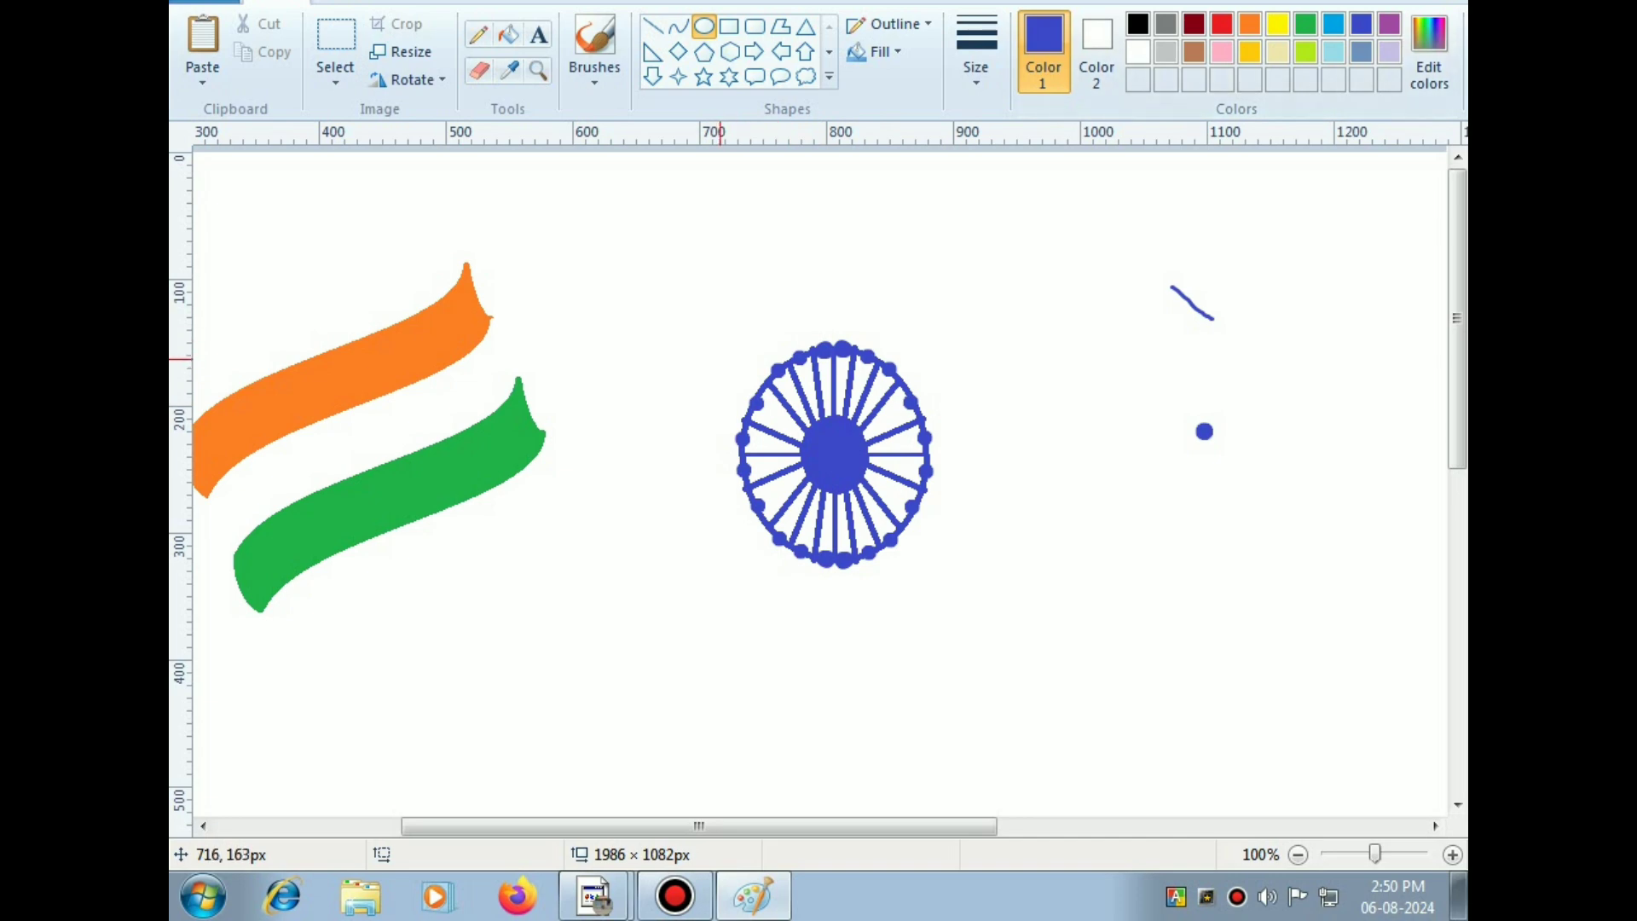
pyautogui.moveTo(695, 340)
pyautogui.mouseDown()
pyautogui.moveTo(931, 656)
pyautogui.moveTo(957, 620)
pyautogui.moveTo(940, 629)
pyautogui.mouseUp()
pyautogui.moveTo(863, 554); pyautogui.dragTo(903, 540)
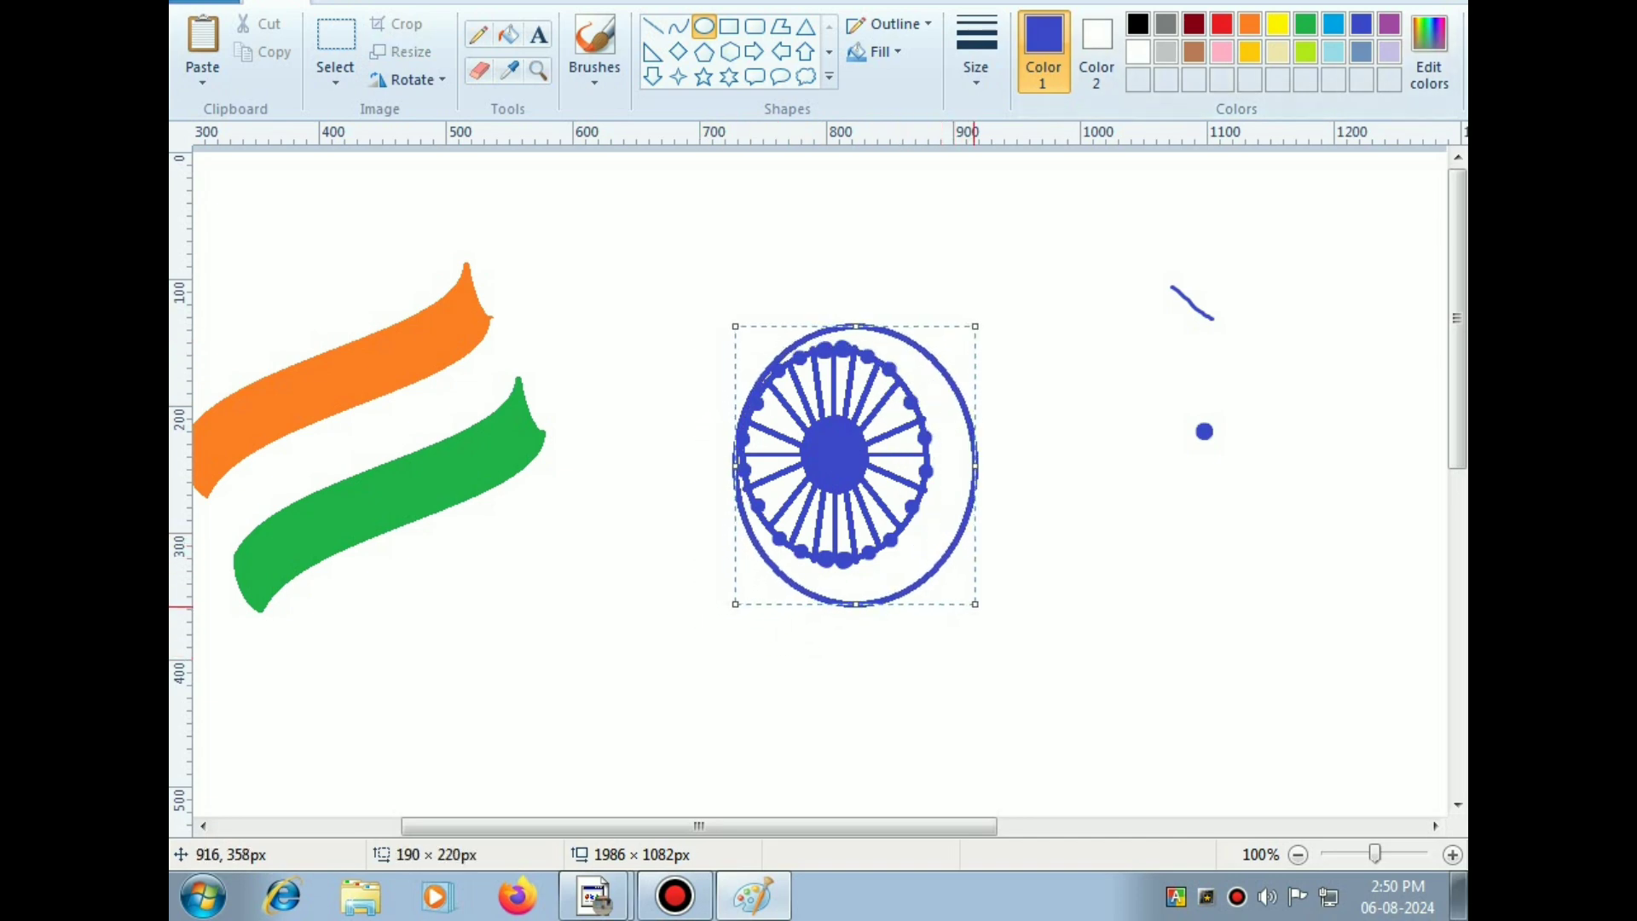
pyautogui.moveTo(975, 608); pyautogui.dragTo(933, 565)
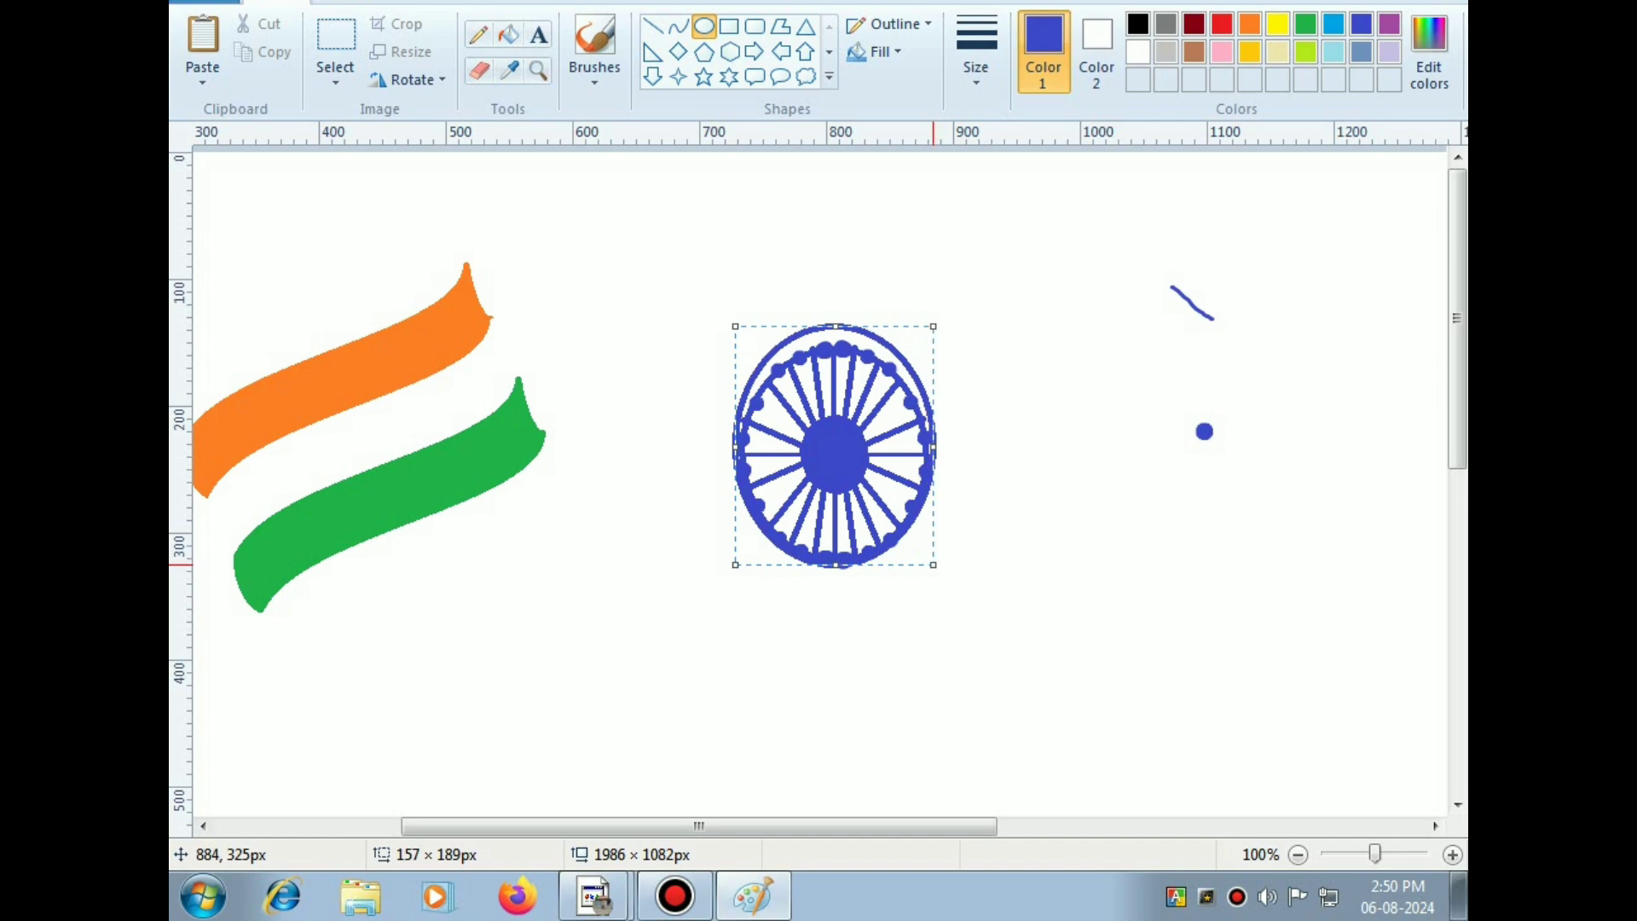
pyautogui.moveTo(829, 329); pyautogui.dragTo(835, 345)
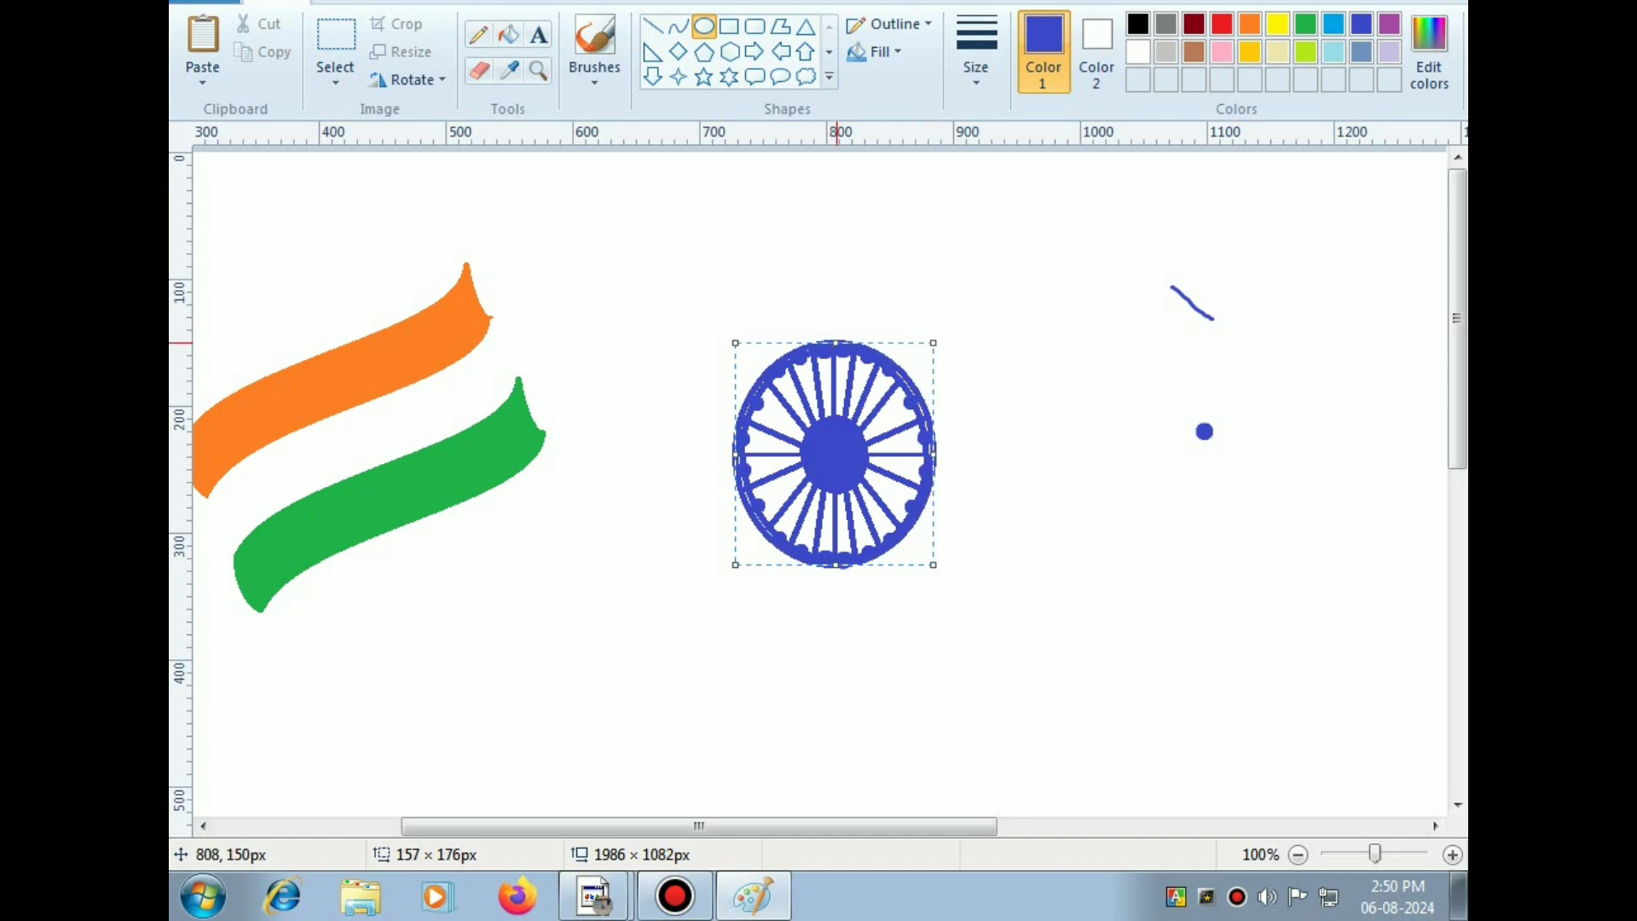
pyautogui.moveTo(735, 449); pyautogui.dragTo(736, 449)
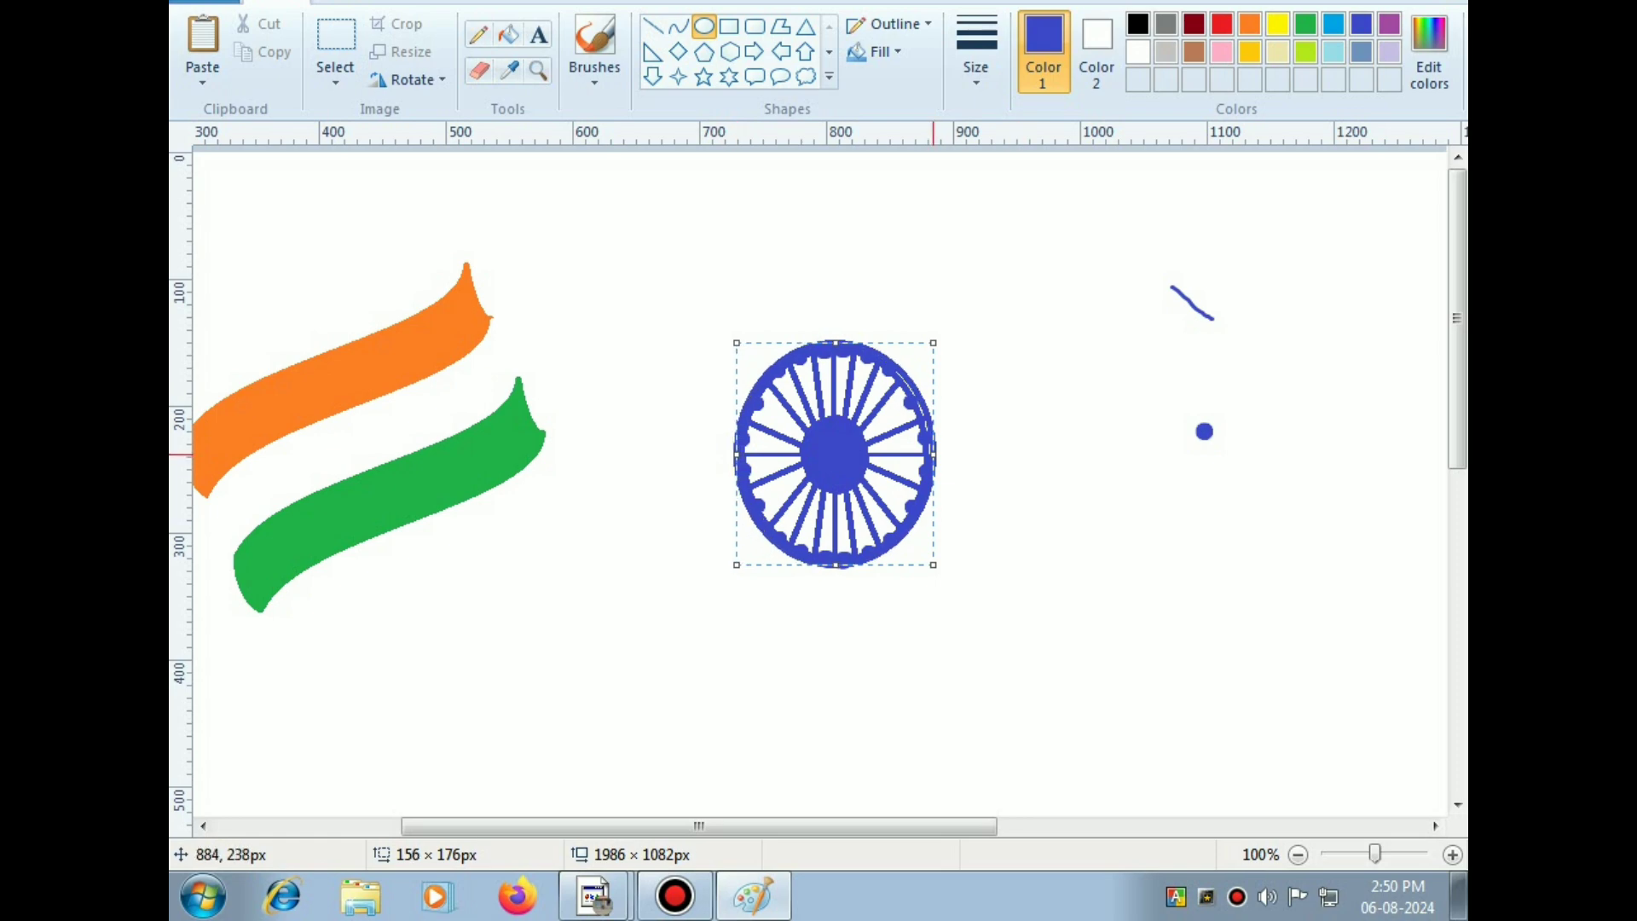
pyautogui.moveTo(933, 453); pyautogui.dragTo(929, 453)
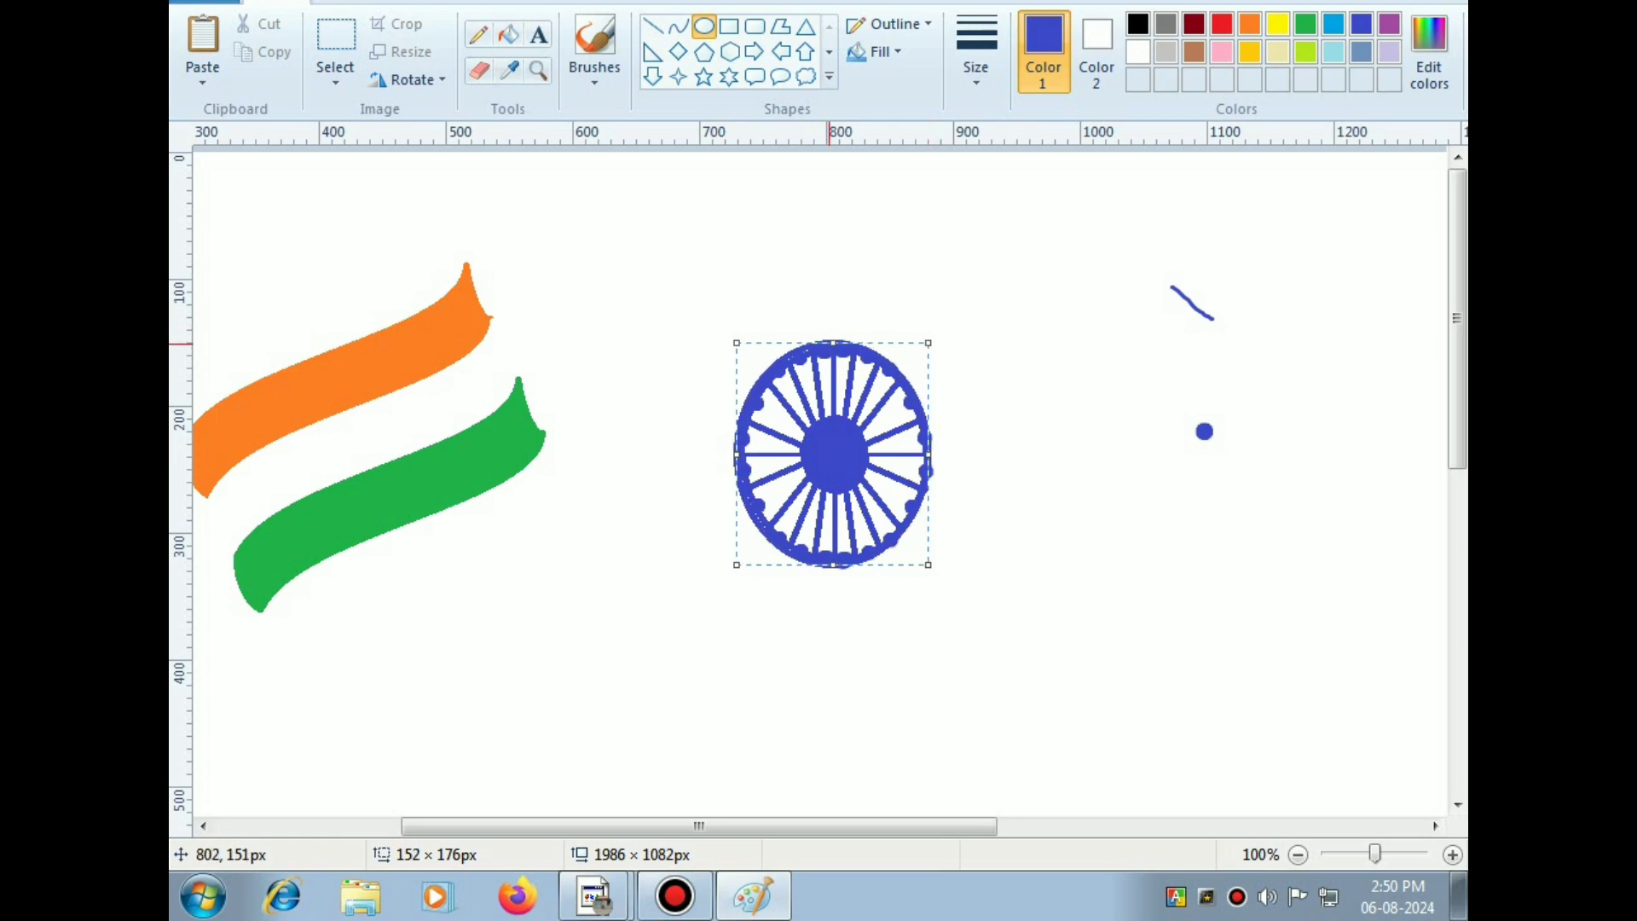
pyautogui.moveTo(828, 343); pyautogui.dragTo(841, 345)
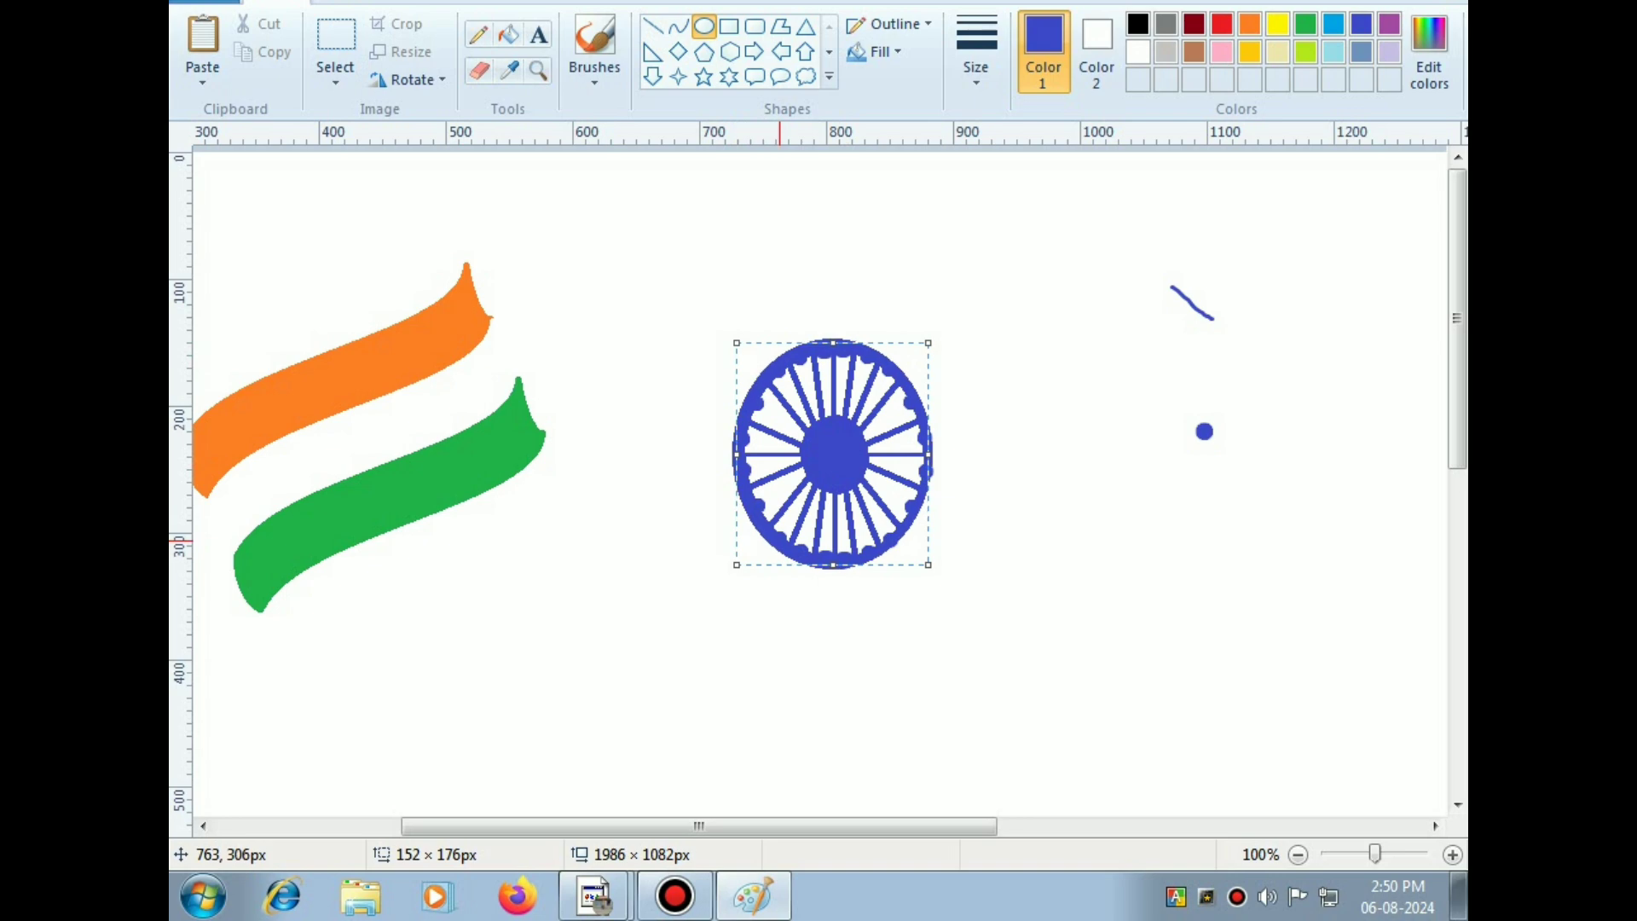
pyautogui.click(1051, 426)
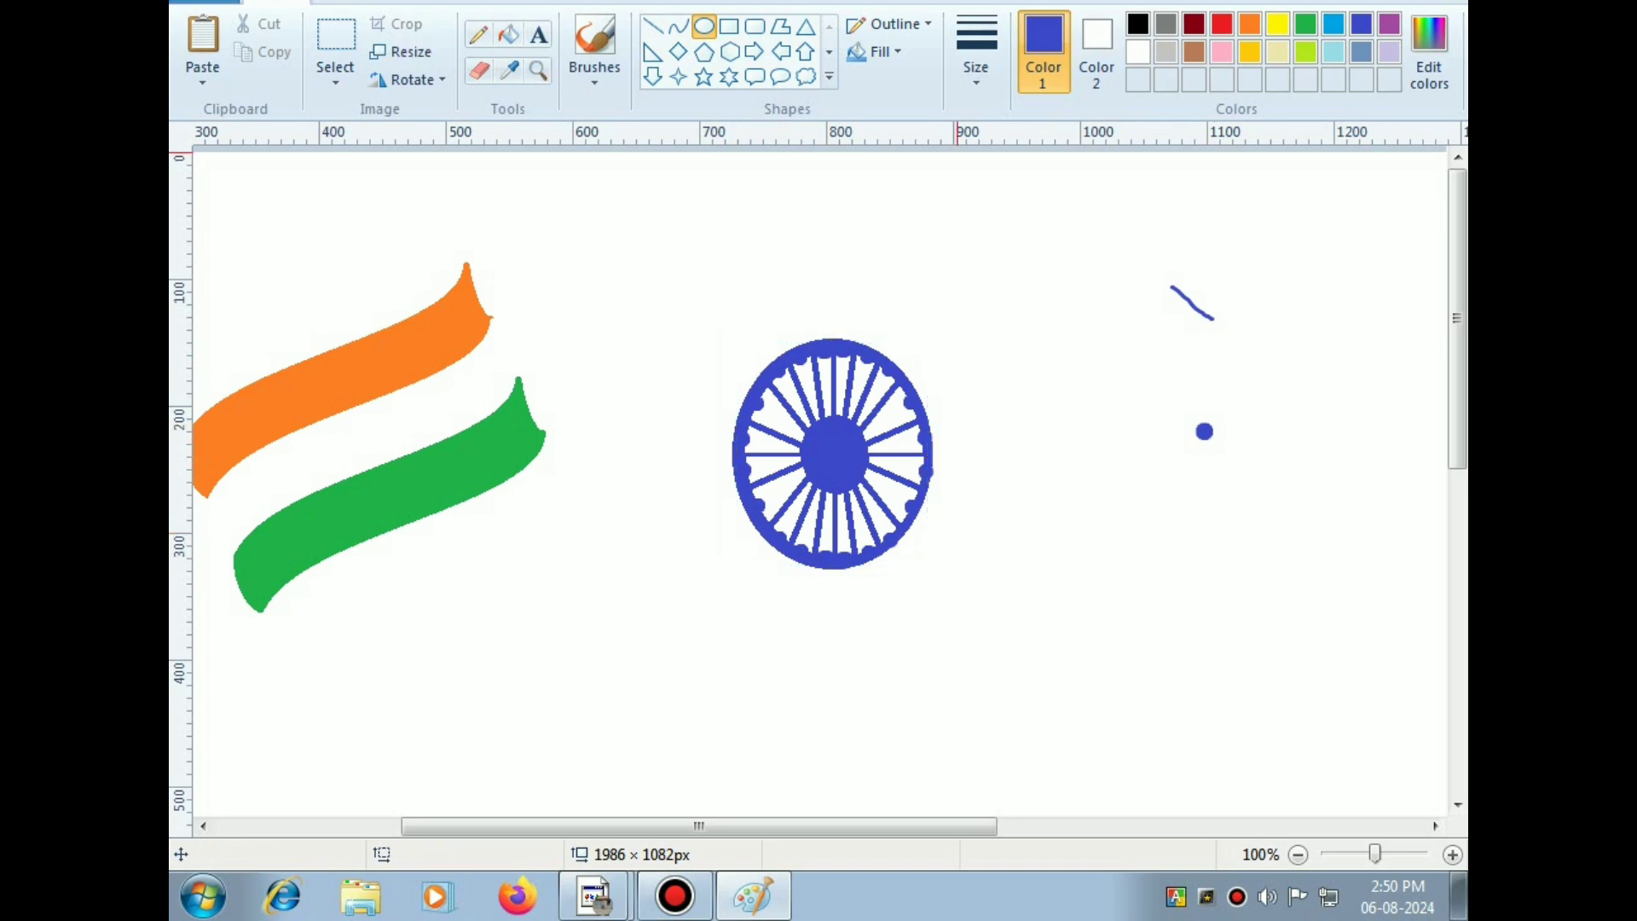
# Step: Draw a white ellipse outline about 41 × 44 px over the blue hub and enlarge it to follow the hub's edge
pyautogui.click(1137, 52)
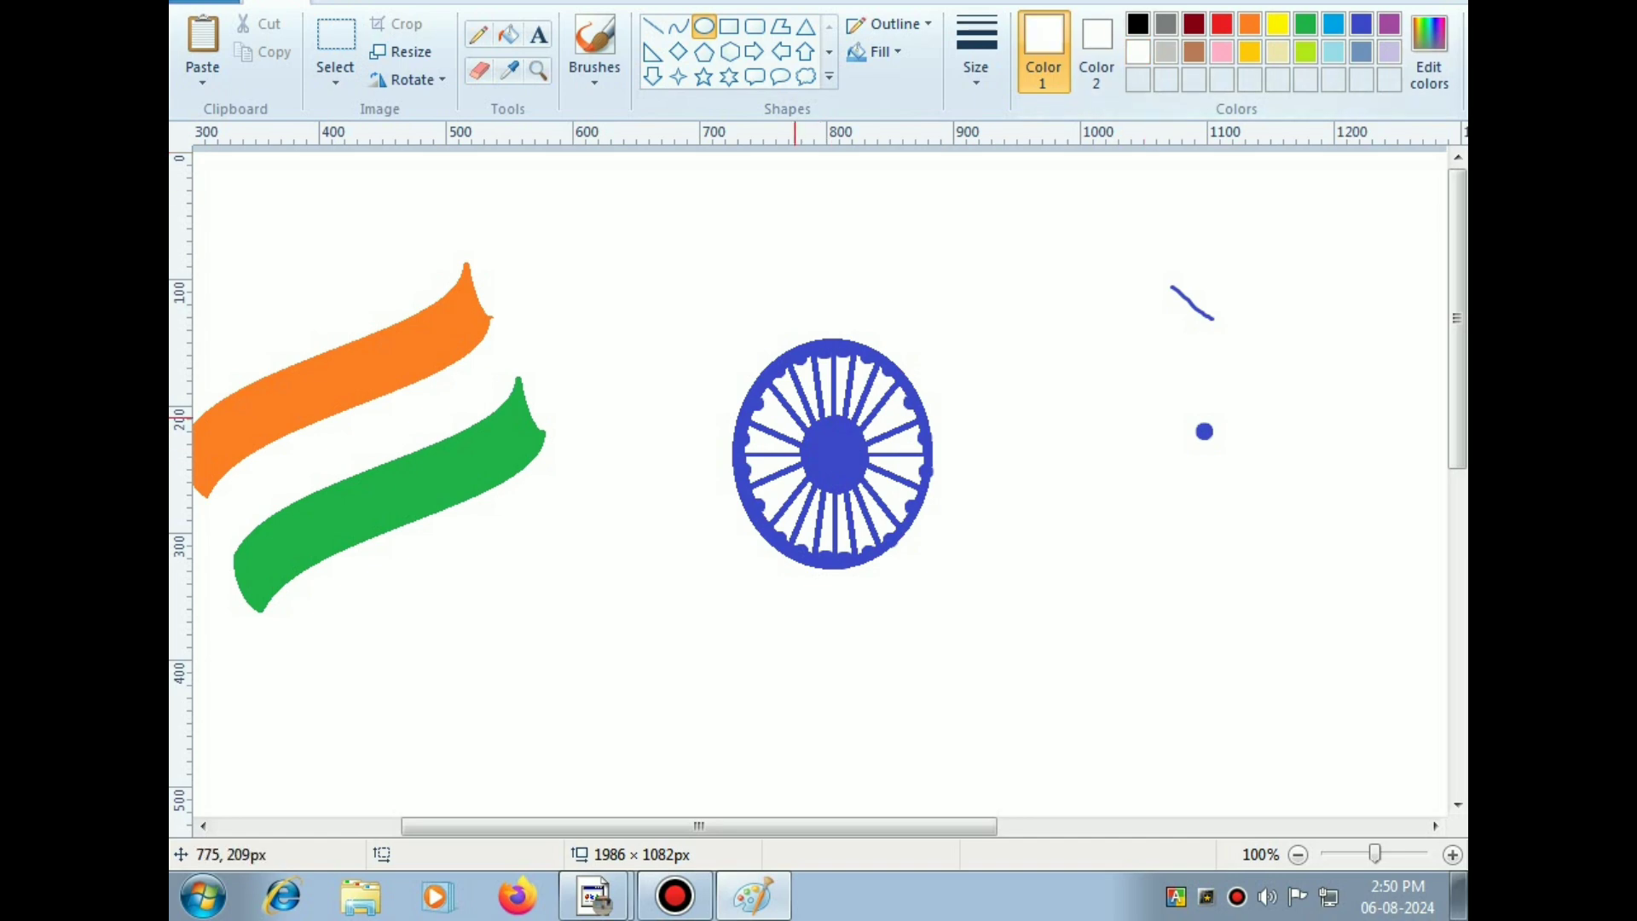
pyautogui.moveTo(805, 430); pyautogui.dragTo(857, 487)
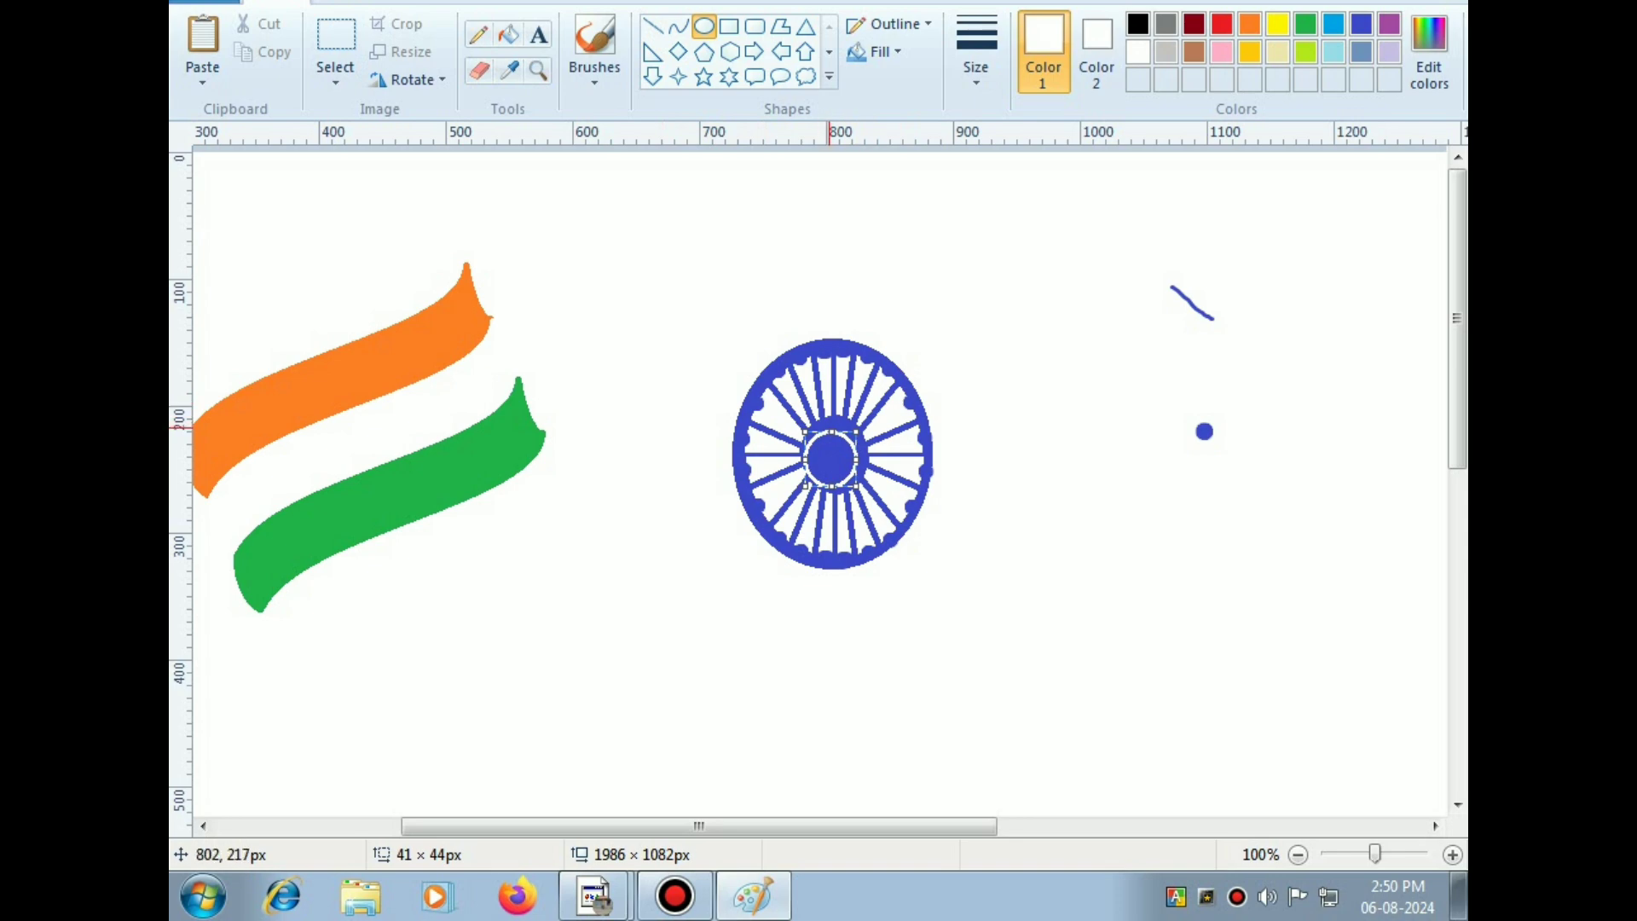
pyautogui.moveTo(832, 429)
pyautogui.mouseDown()
pyautogui.moveTo(831, 414)
pyautogui.moveTo(865, 446)
pyautogui.moveTo(834, 493)
pyautogui.moveTo(802, 455)
pyautogui.moveTo(835, 417)
pyautogui.mouseUp()
pyautogui.click(1031, 338)
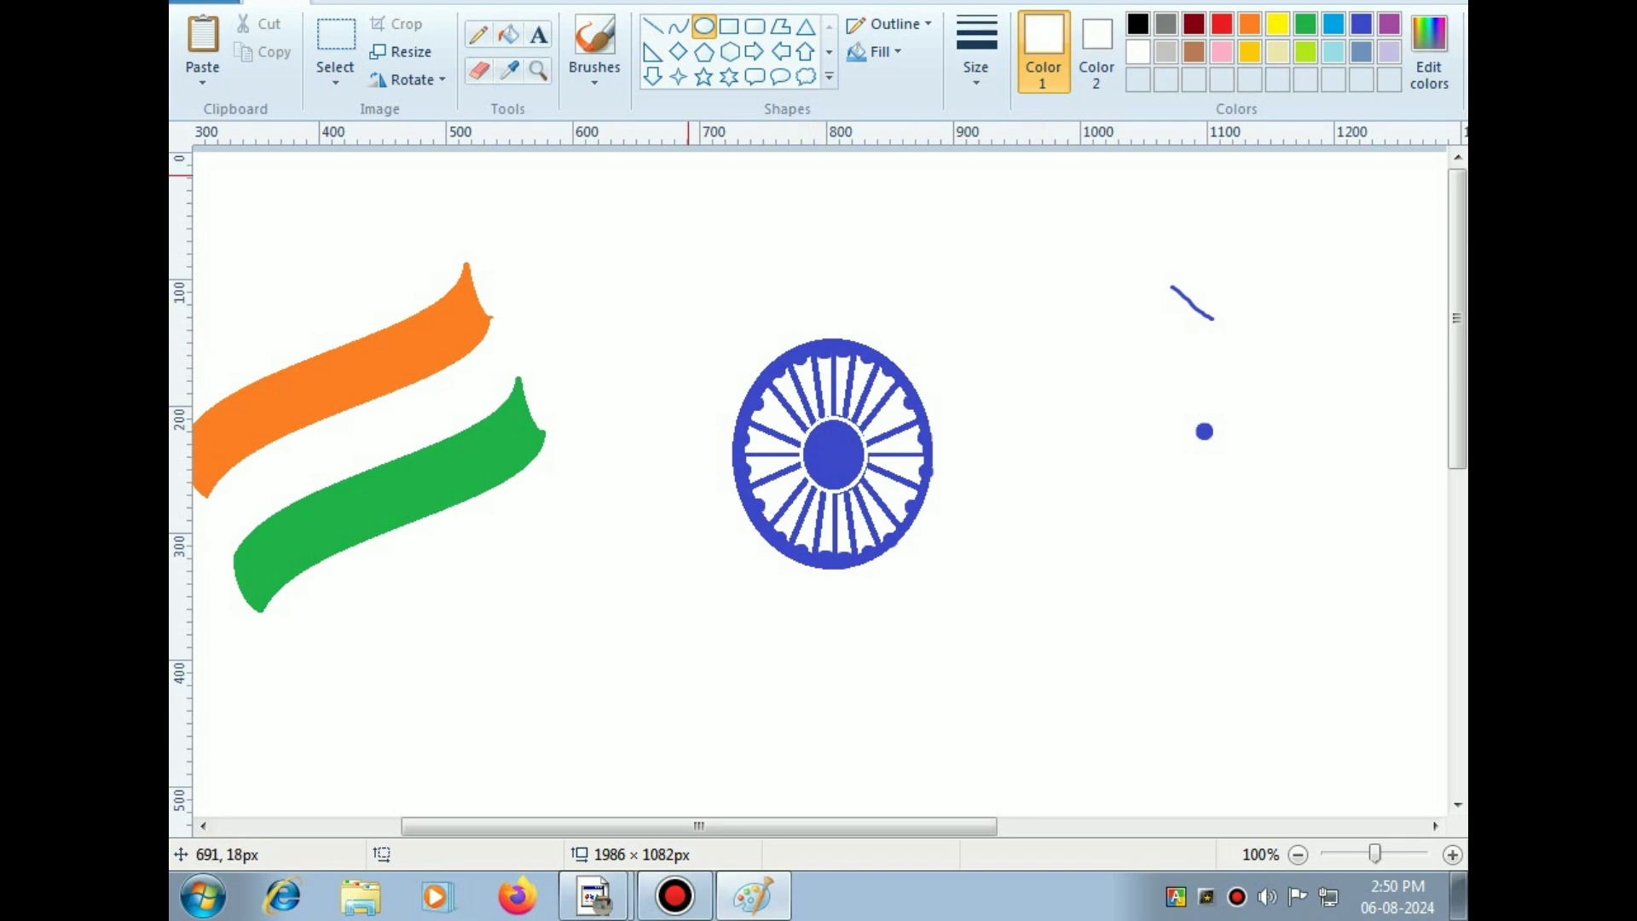
# Step: Select the whole wheel, shrink the selection to about 72 × 93 px and place it between the orange and green ribbons
pyautogui.click(335, 39)
pyautogui.moveTo(687, 285); pyautogui.dragTo(965, 611)
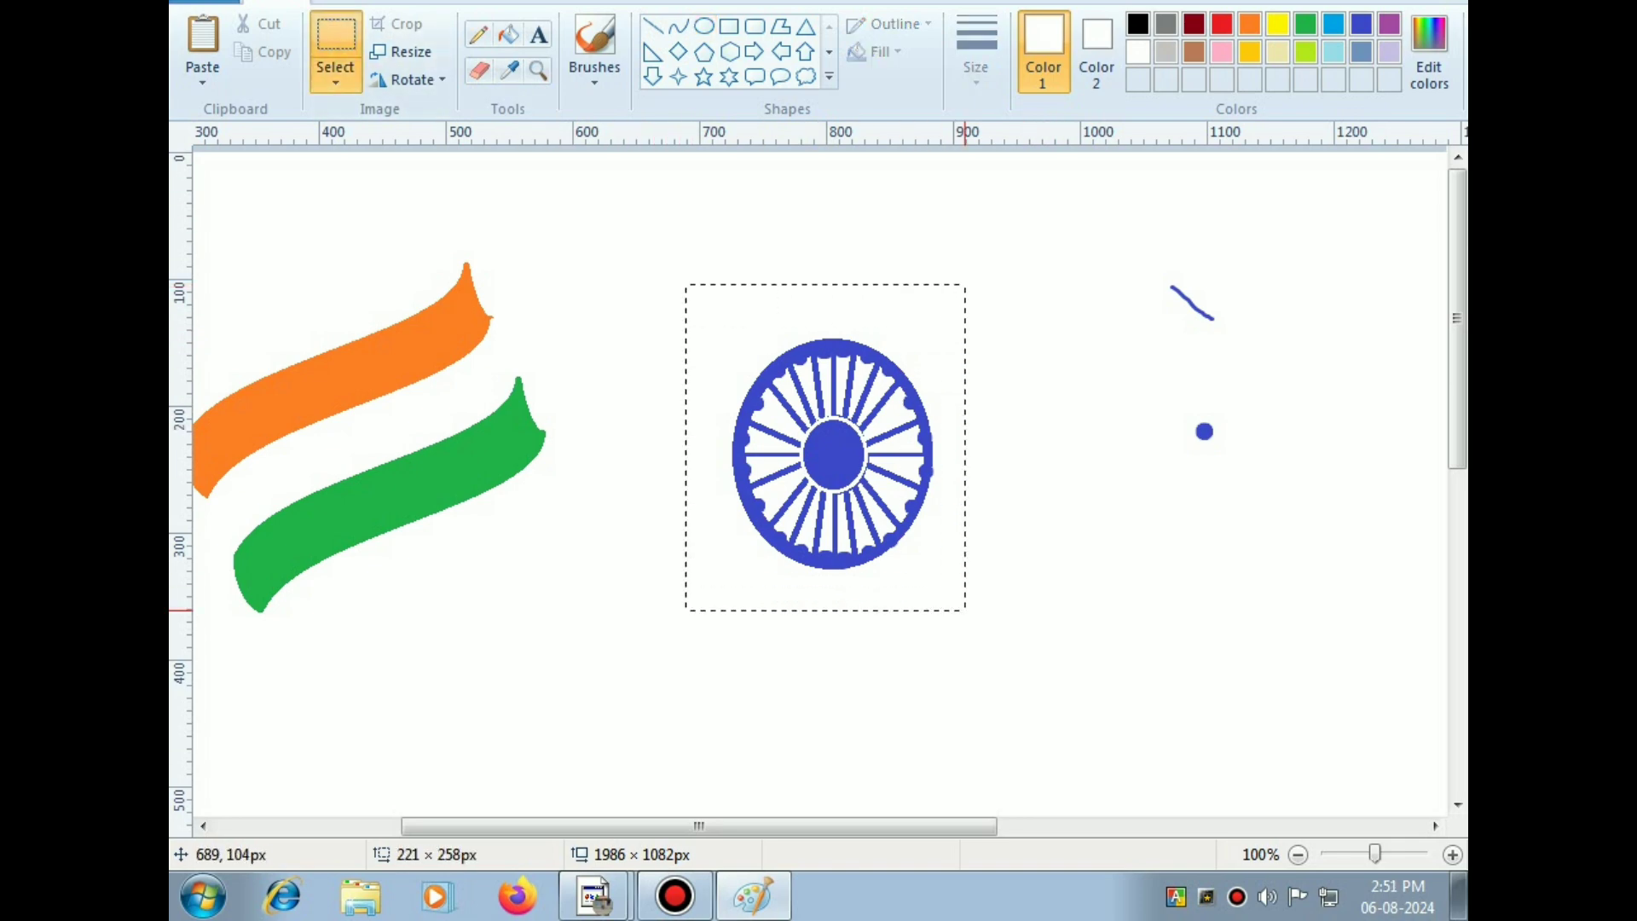
pyautogui.moveTo(826, 285); pyautogui.dragTo(826, 520)
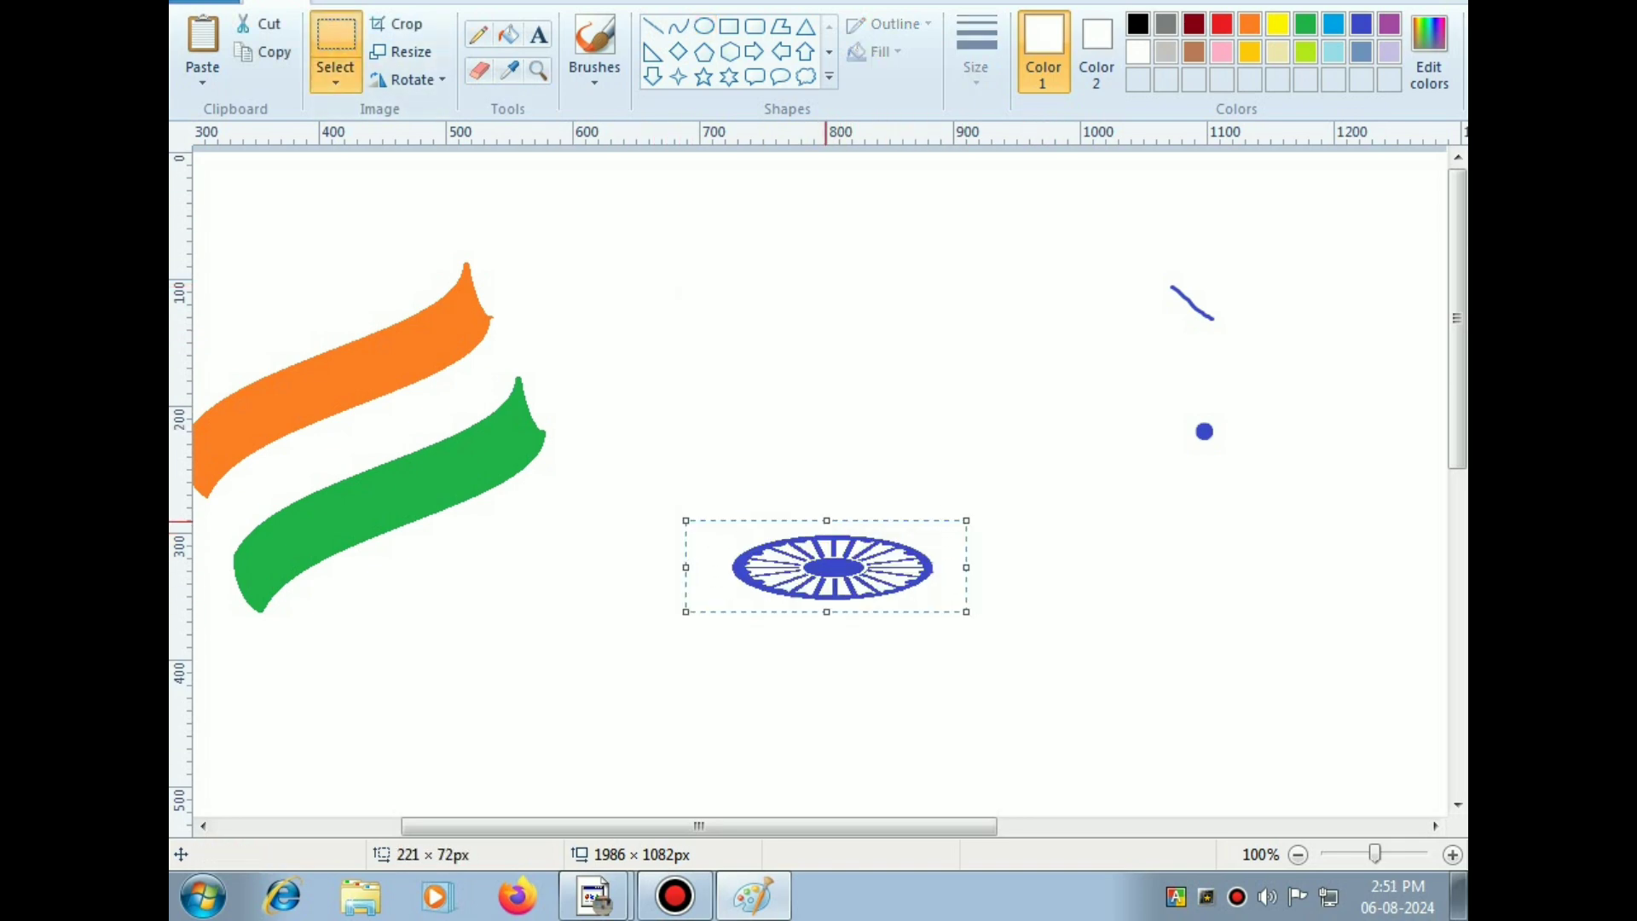
pyautogui.hotkey('ctrl', 'z')
pyautogui.moveTo(674, 271); pyautogui.dragTo(818, 451)
pyautogui.moveTo(812, 826); pyautogui.dragTo(655, 826)
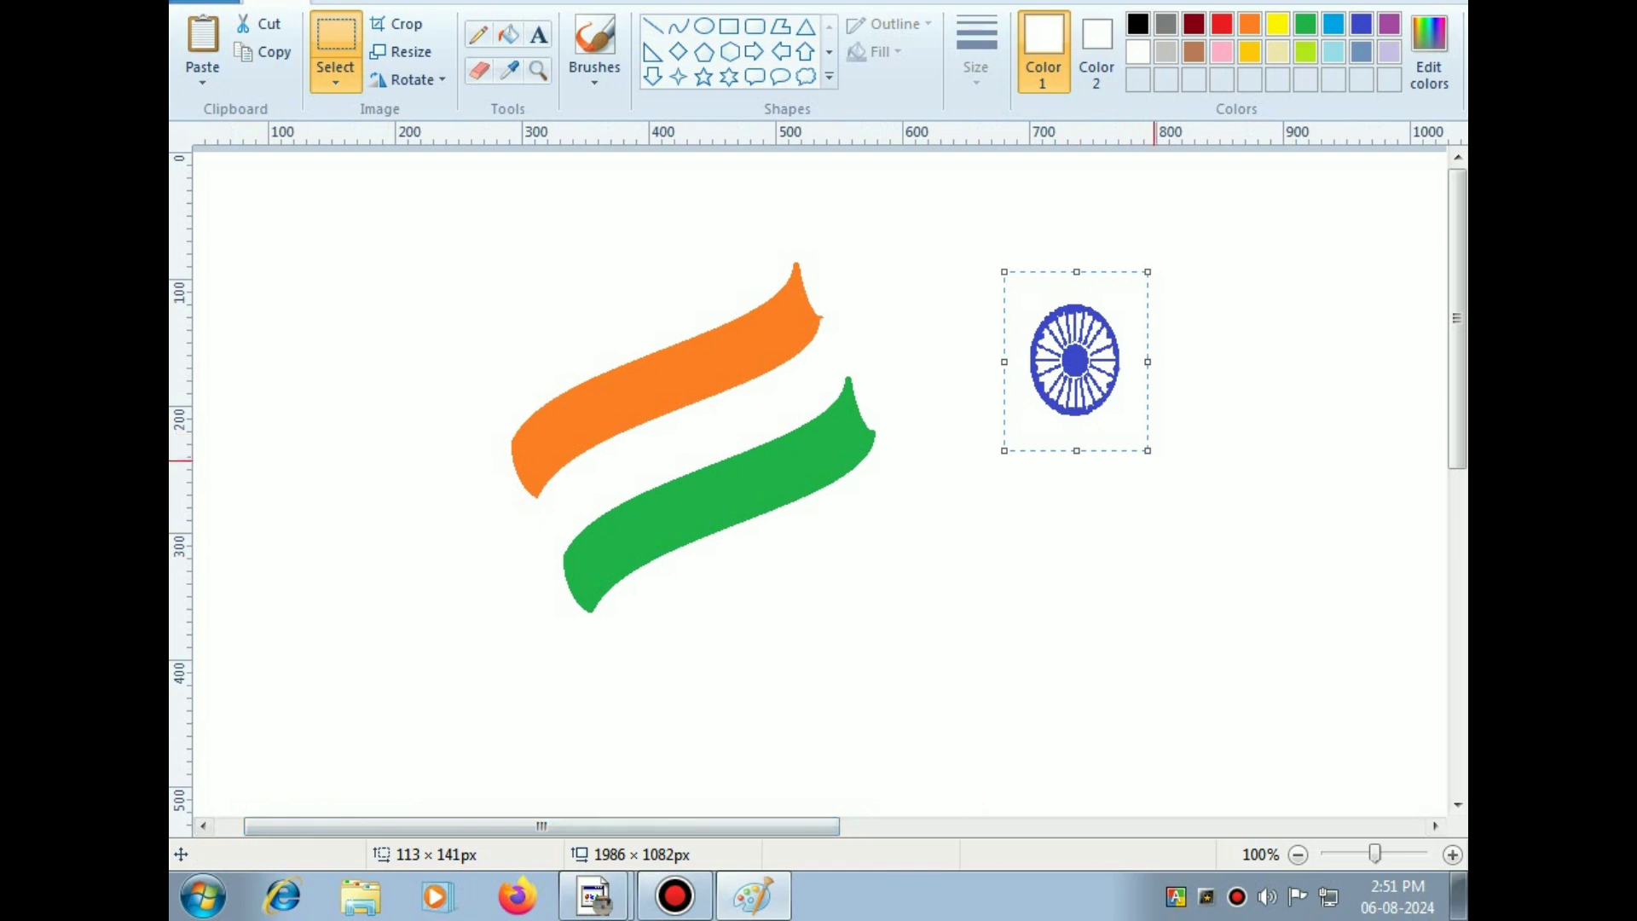
pyautogui.moveTo(1147, 451); pyautogui.dragTo(703, 461)
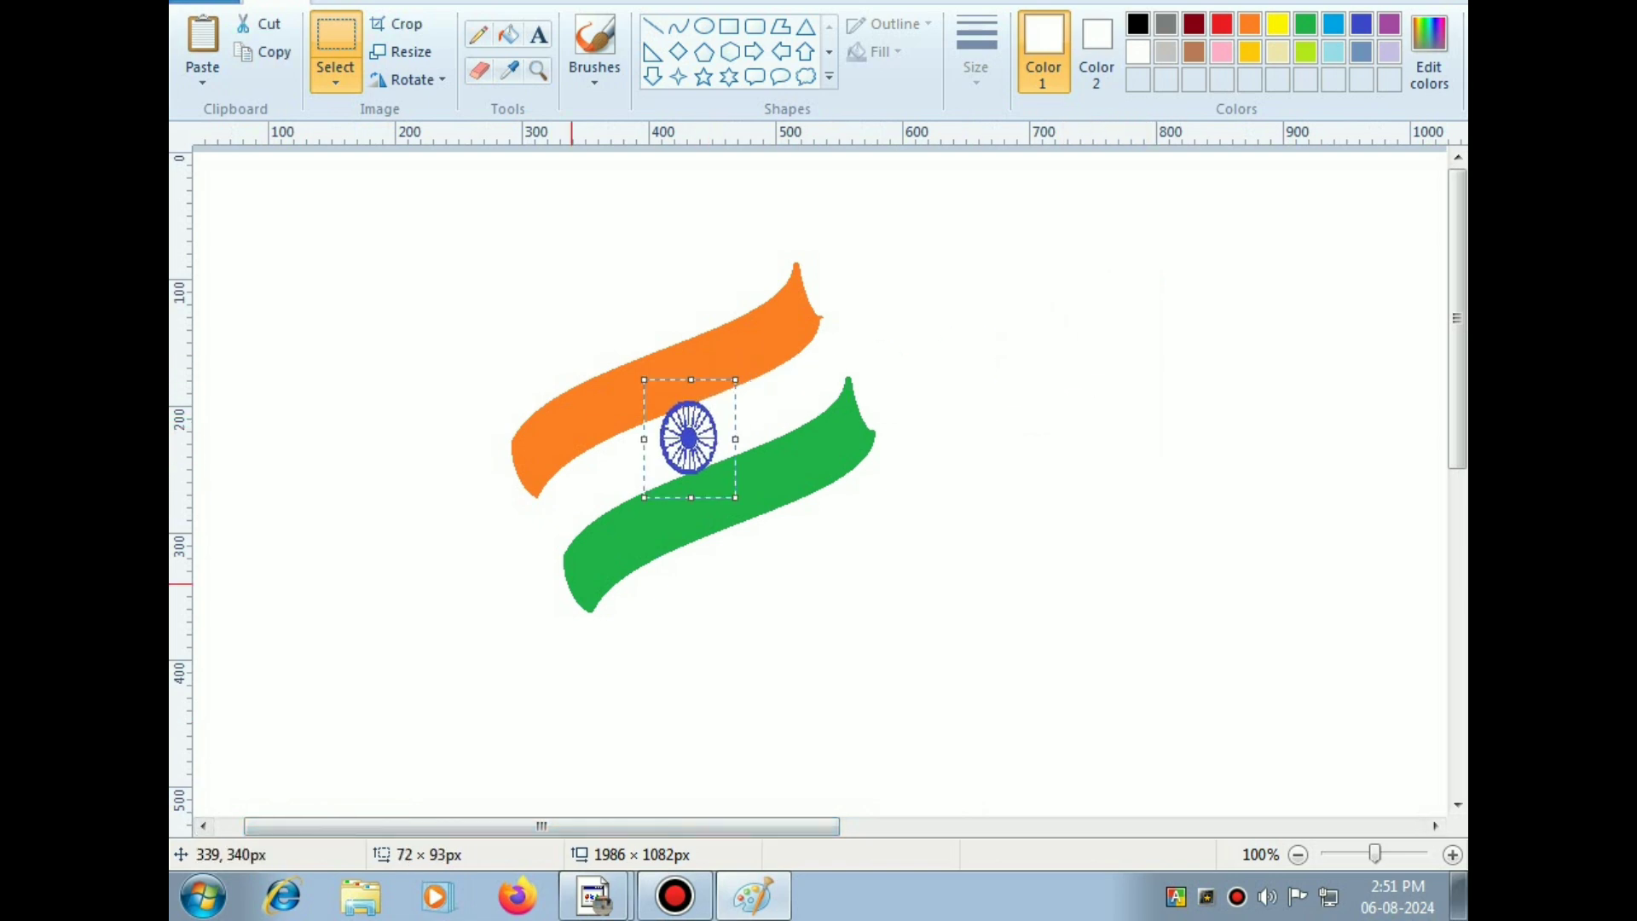
pyautogui.click(1182, 306)
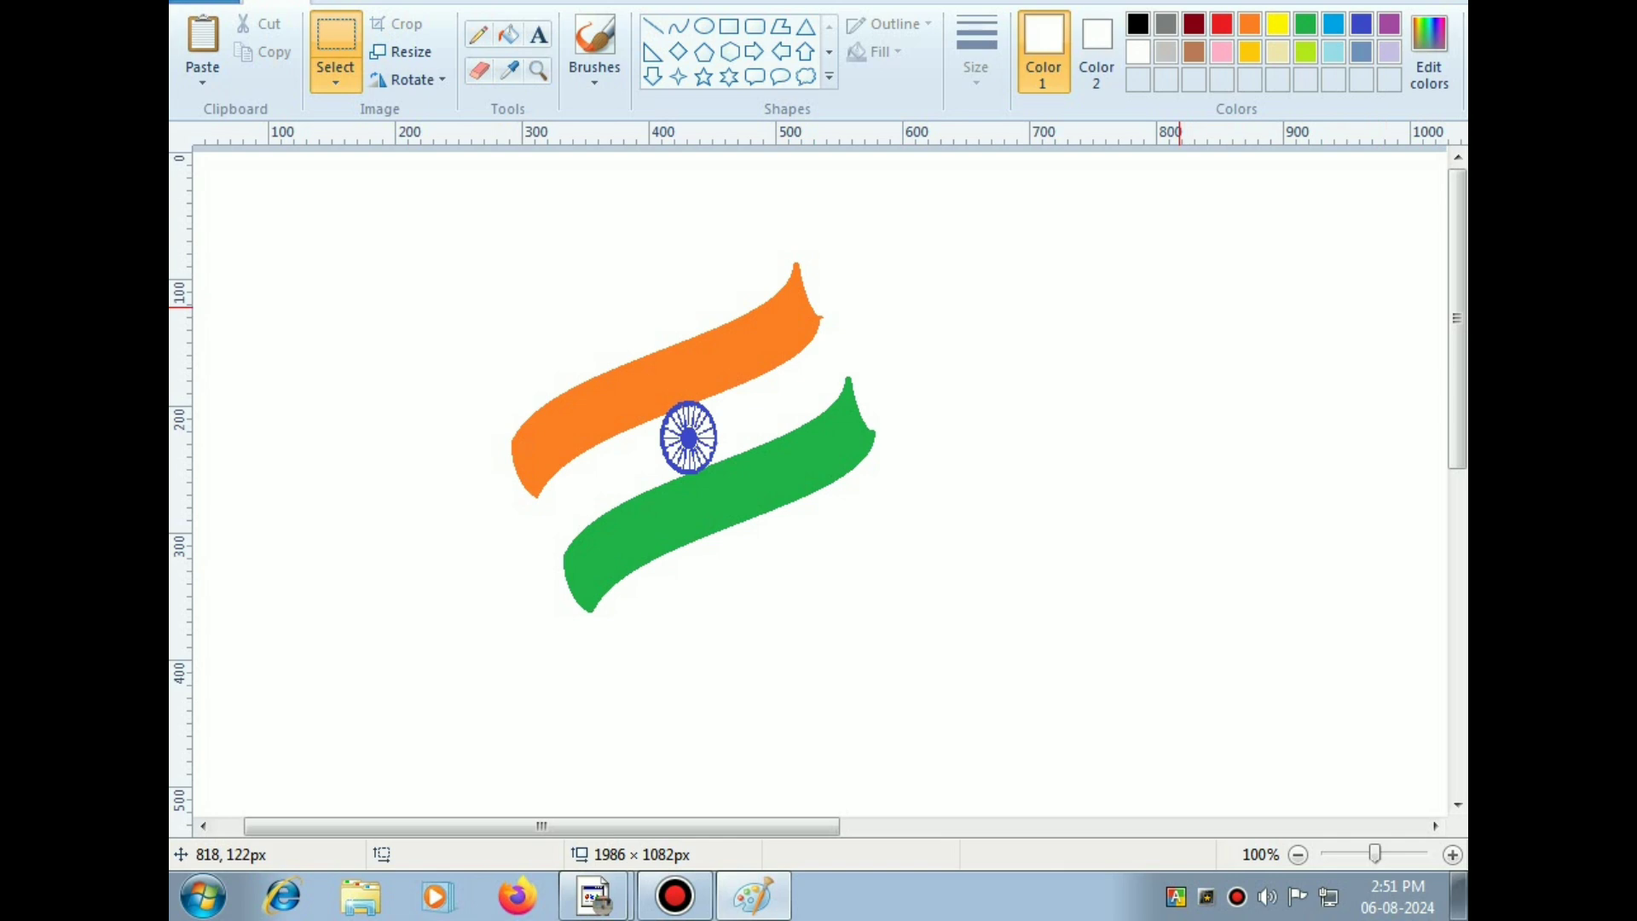